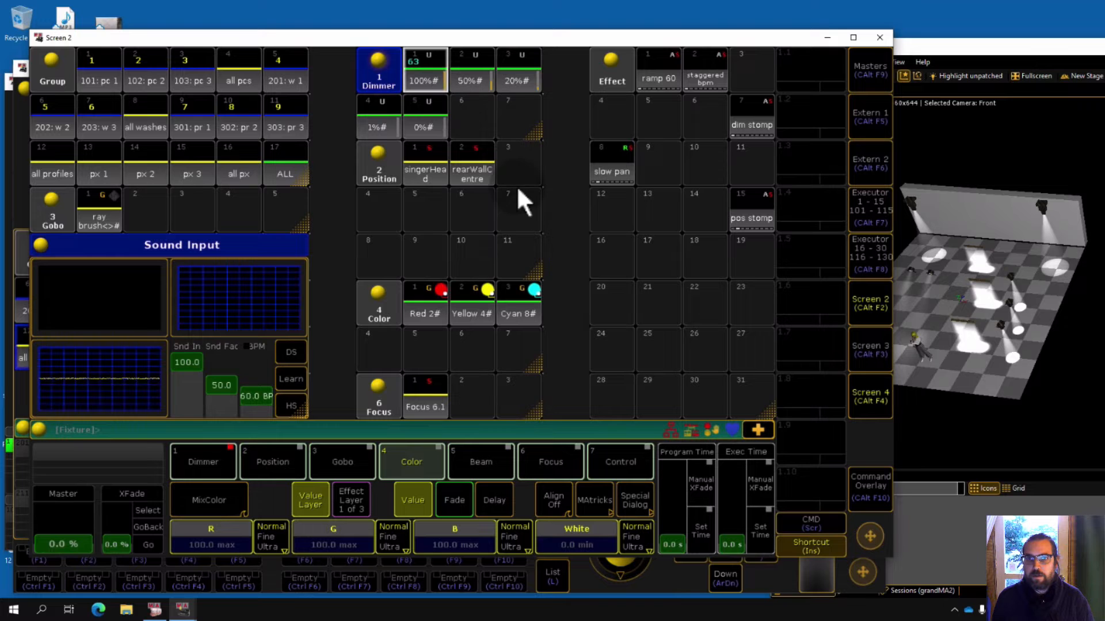
# Apply the Red, Yellow and Cyan color presets in turn to the selected fixtures.
pyautogui.click(440, 291)
pyautogui.click(477, 302)
pyautogui.click(518, 299)
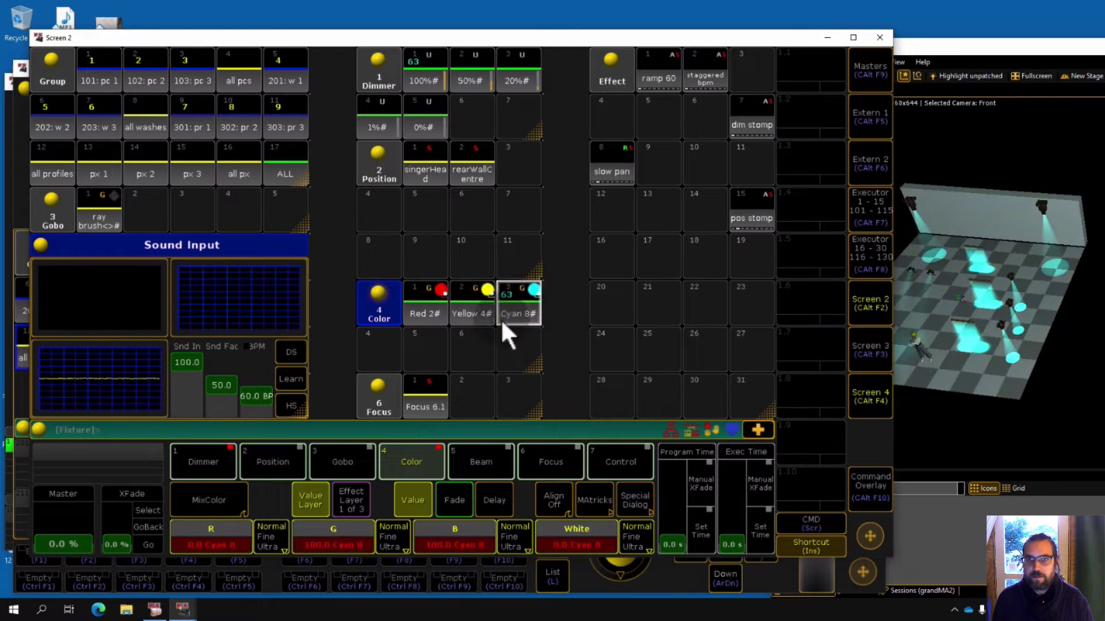
# Apply the ramp 60, staggered bpm and dim stomp effects in turn.
pyautogui.click(661, 78)
pyautogui.click(708, 74)
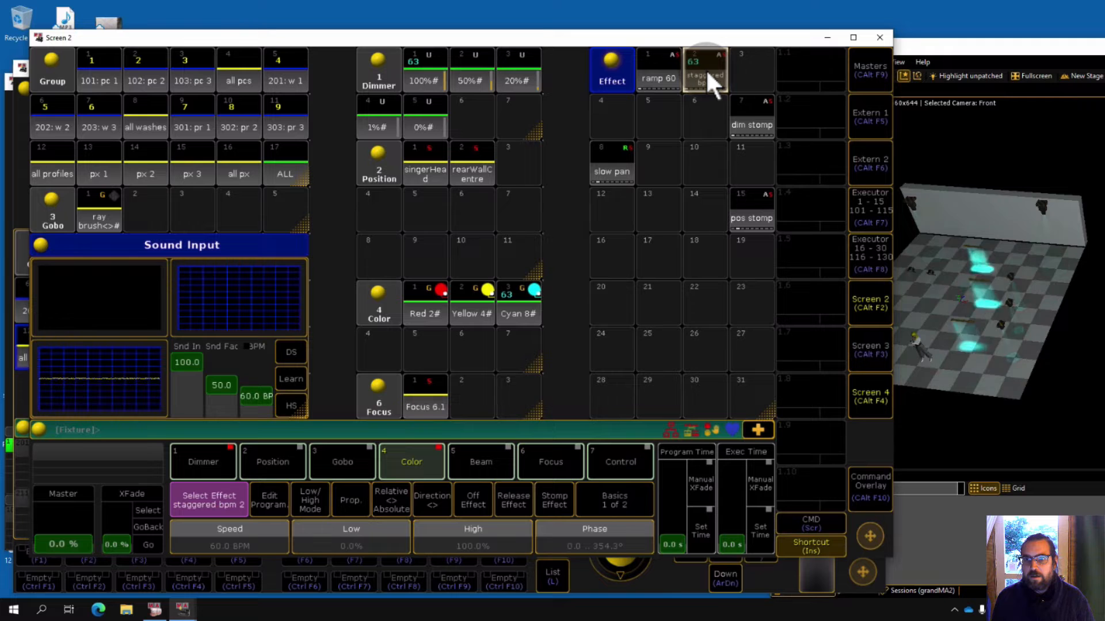
pyautogui.click(746, 112)
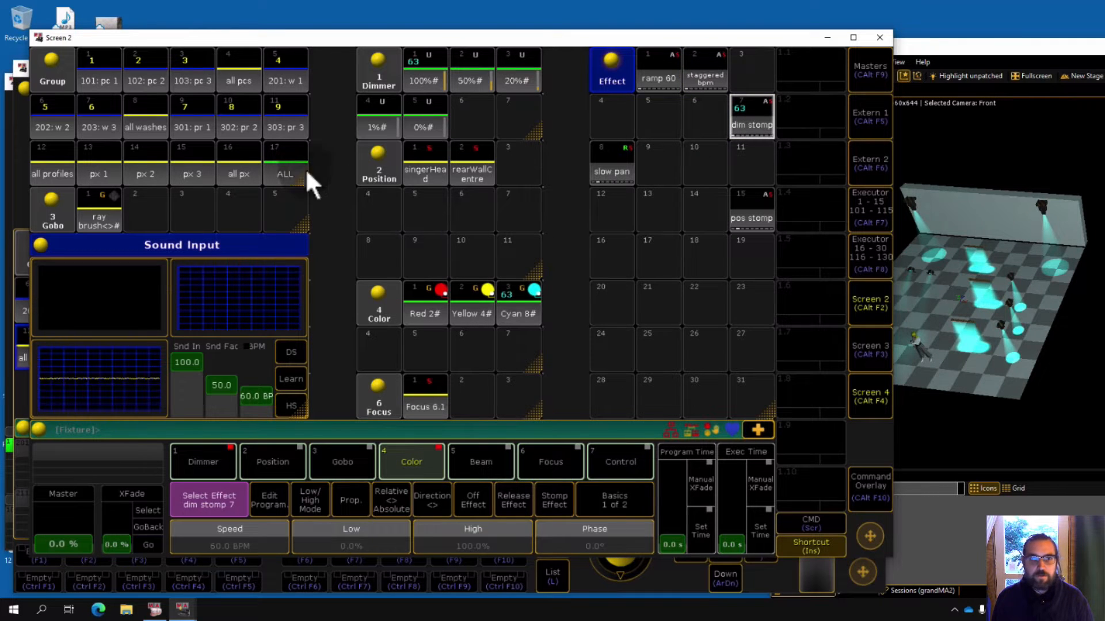
# Select the all washes and all profiles groups and apply the rearWall centre and singerHead position presets.
pyautogui.click(143, 123)
pyautogui.click(65, 161)
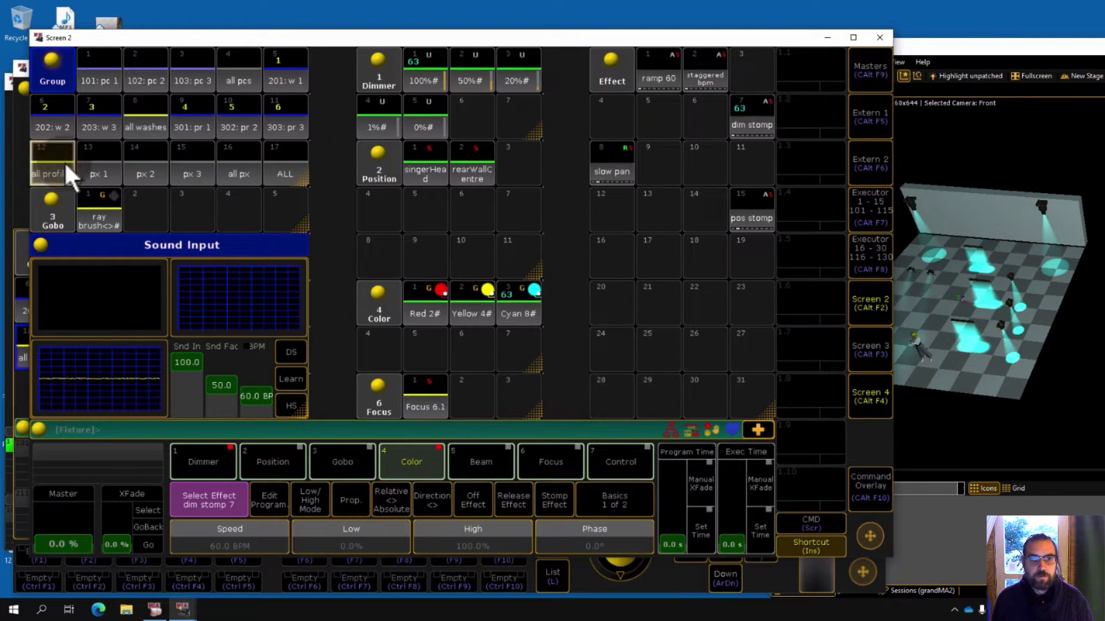
pyautogui.click(468, 168)
pyautogui.click(425, 166)
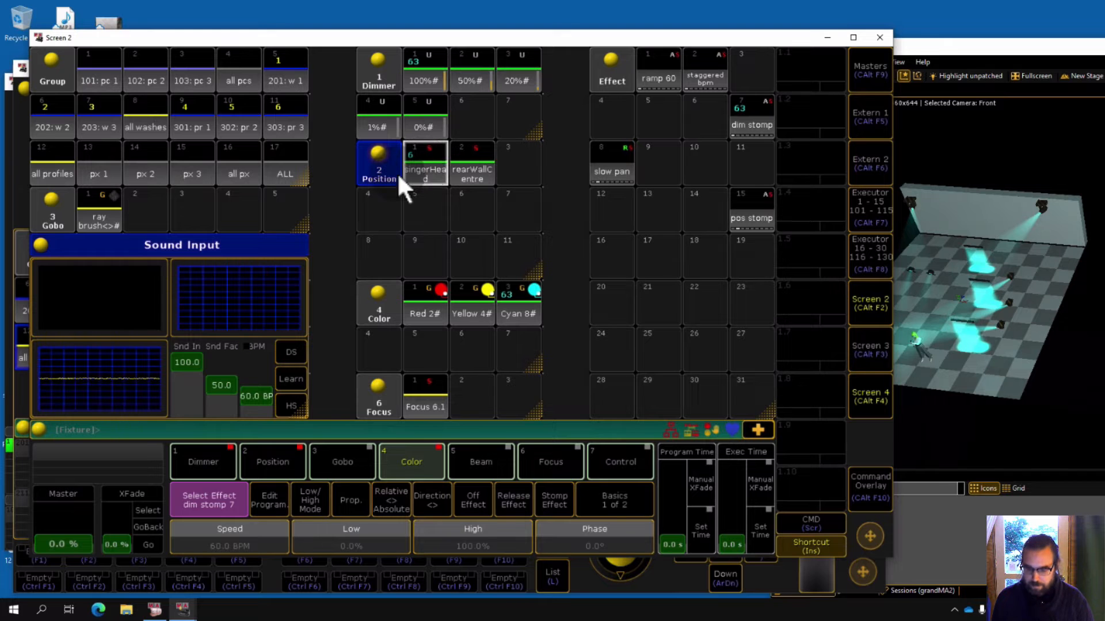
# Clear the programmer and select the all profiles and all washes groups.
pyautogui.press('BackSpace')
pyautogui.press('BackSpace')
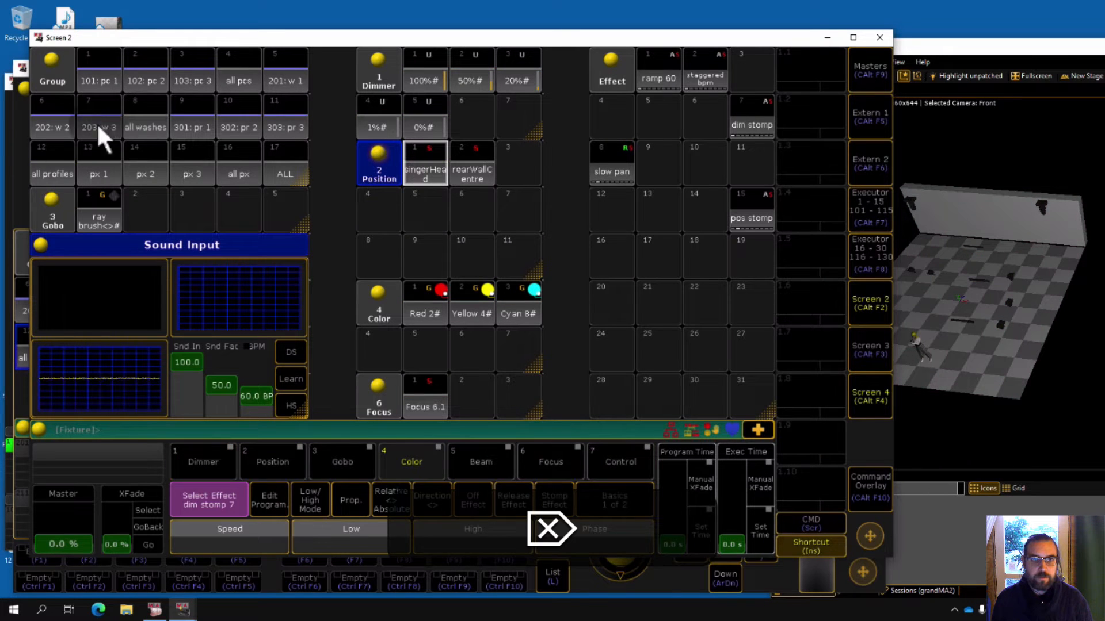
pyautogui.click(51, 168)
pyautogui.click(143, 128)
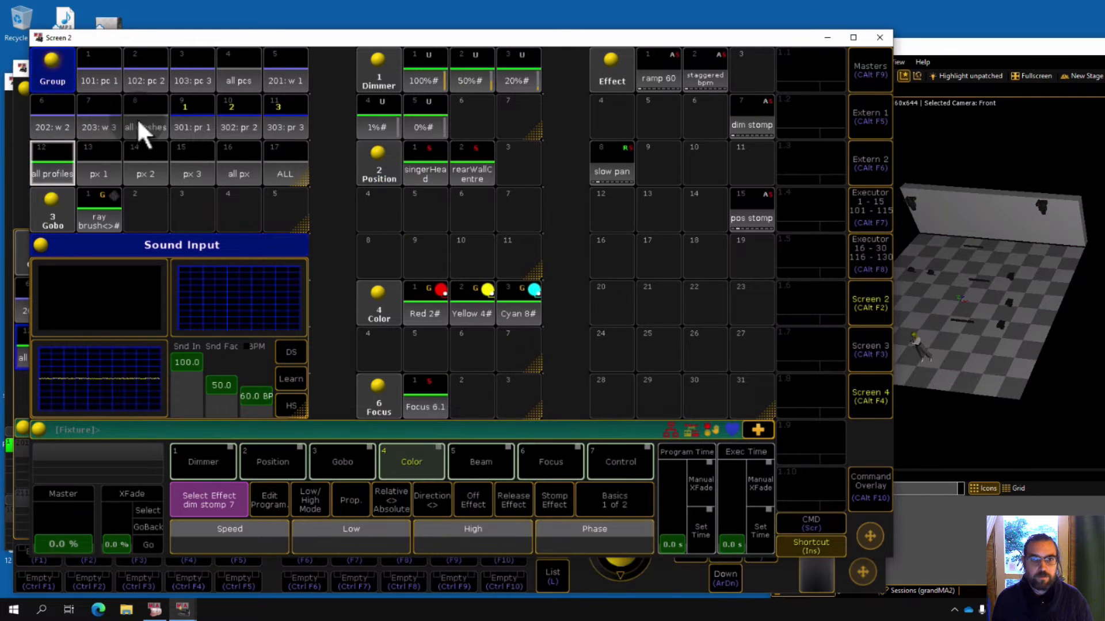
# Apply the 100% dimmer preset, singerHead and rearWall centre positions, and the slow pan and pos stomp effects.
pyautogui.click(428, 75)
pyautogui.click(427, 168)
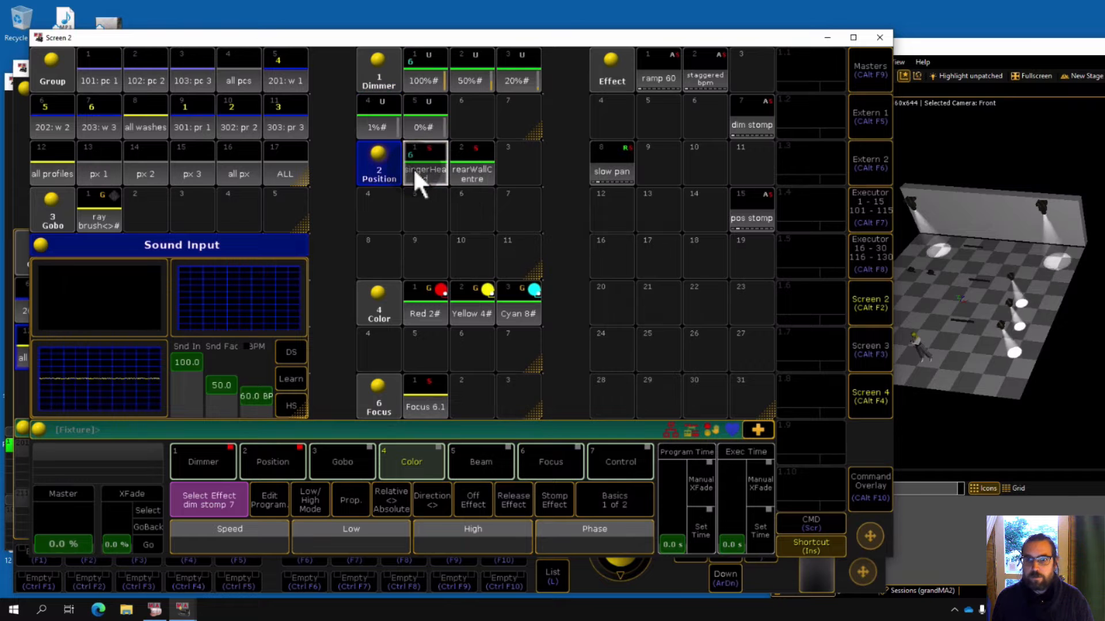
pyautogui.click(474, 167)
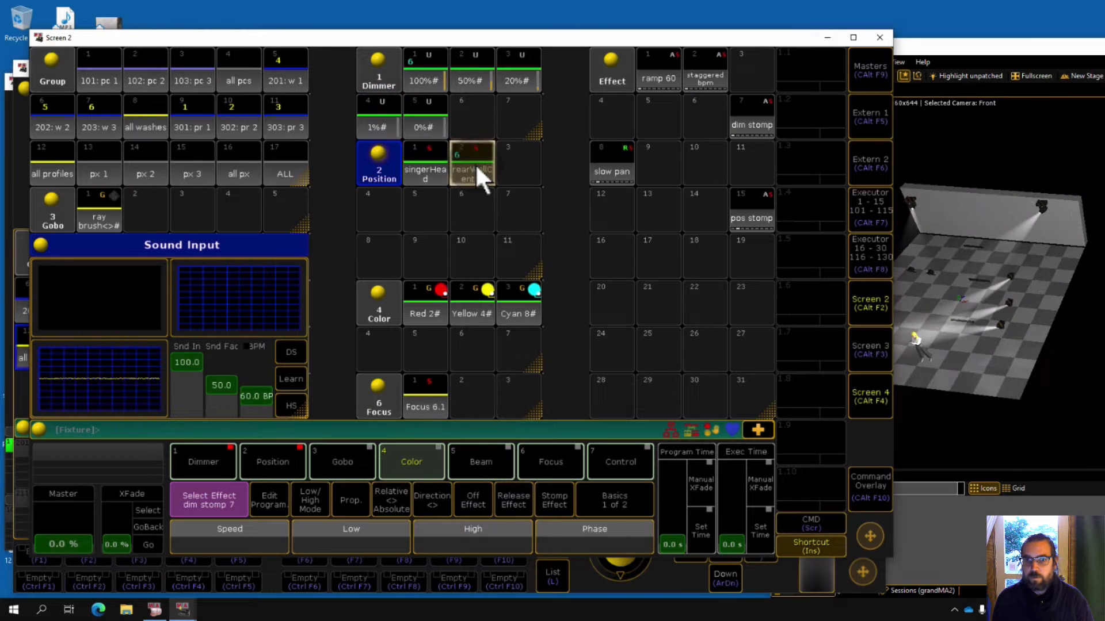
pyautogui.click(608, 168)
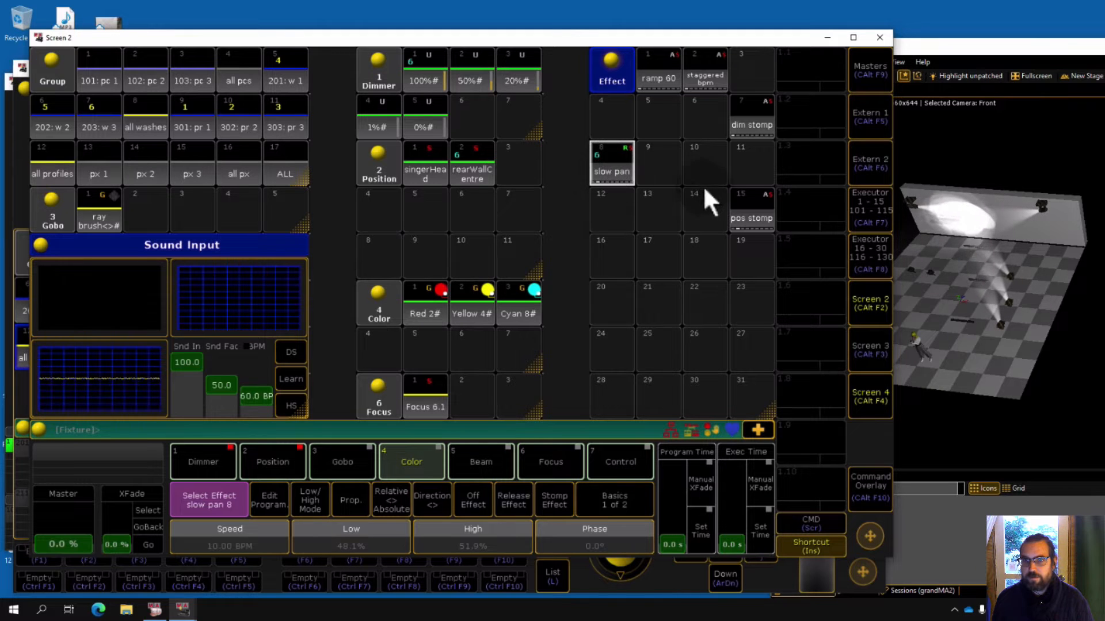
pyautogui.click(749, 213)
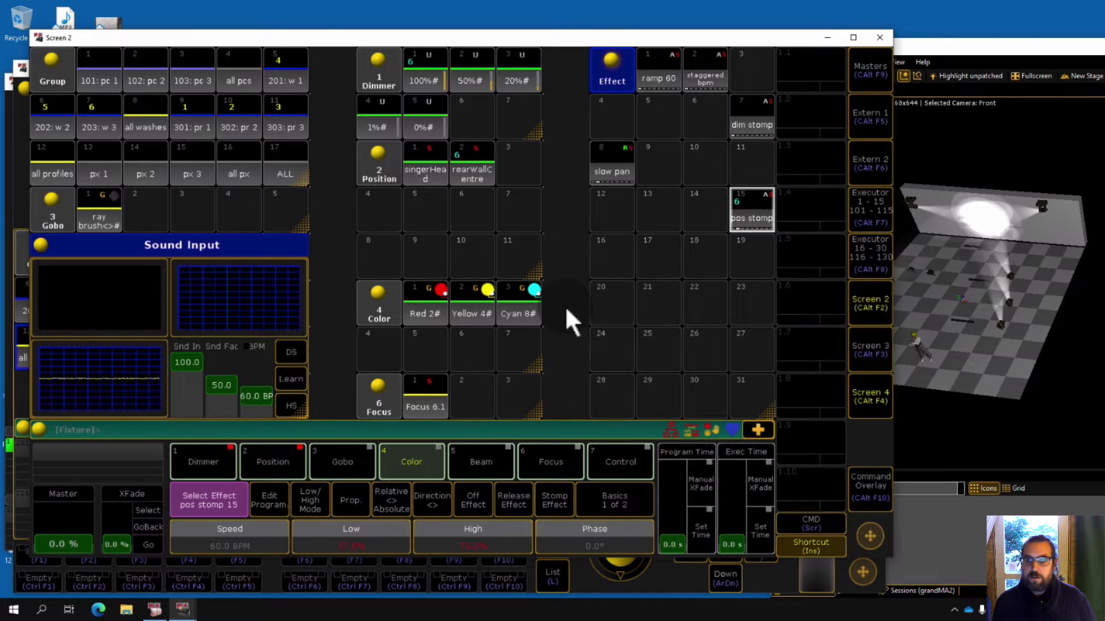
# Switch Screen 2 to the Executor 1-15 fader view and back to the pool layout.
pyautogui.click(865, 214)
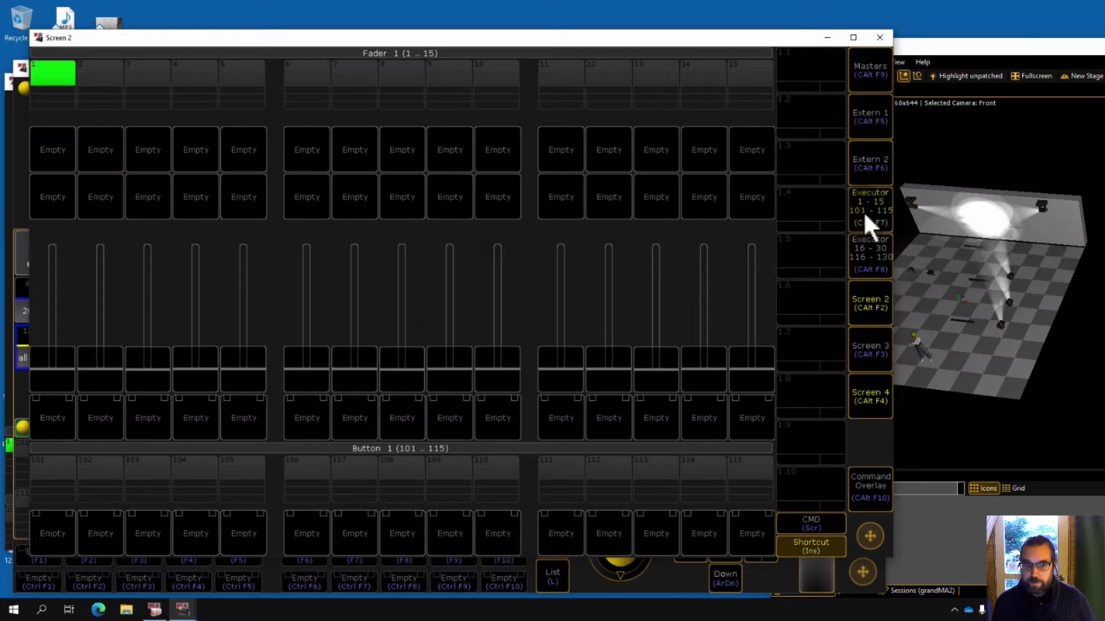
pyautogui.moveTo(611, 60); pyautogui.dragTo(654, 62)
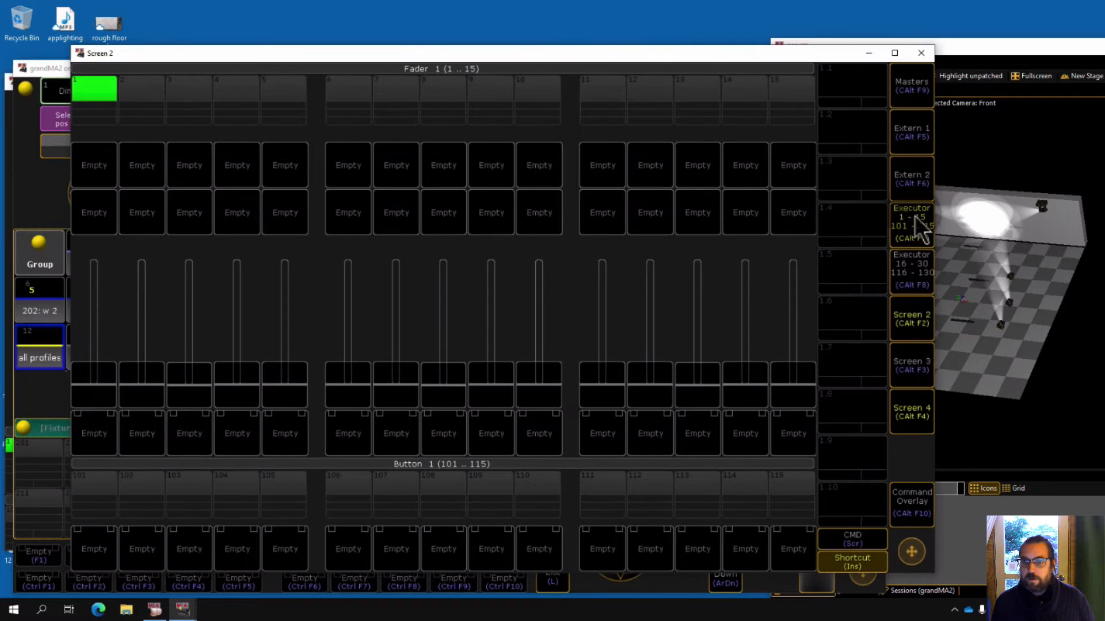
pyautogui.click(913, 215)
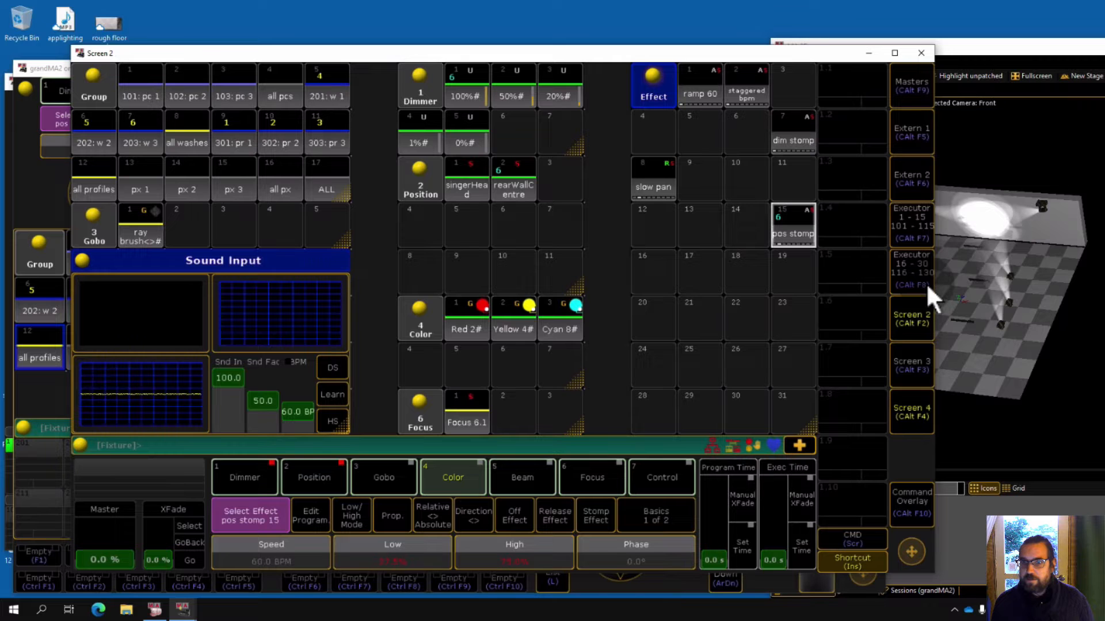
# Open the Screen 4 window and toggle its Executor 1-15 view on and off.
pyautogui.click(915, 420)
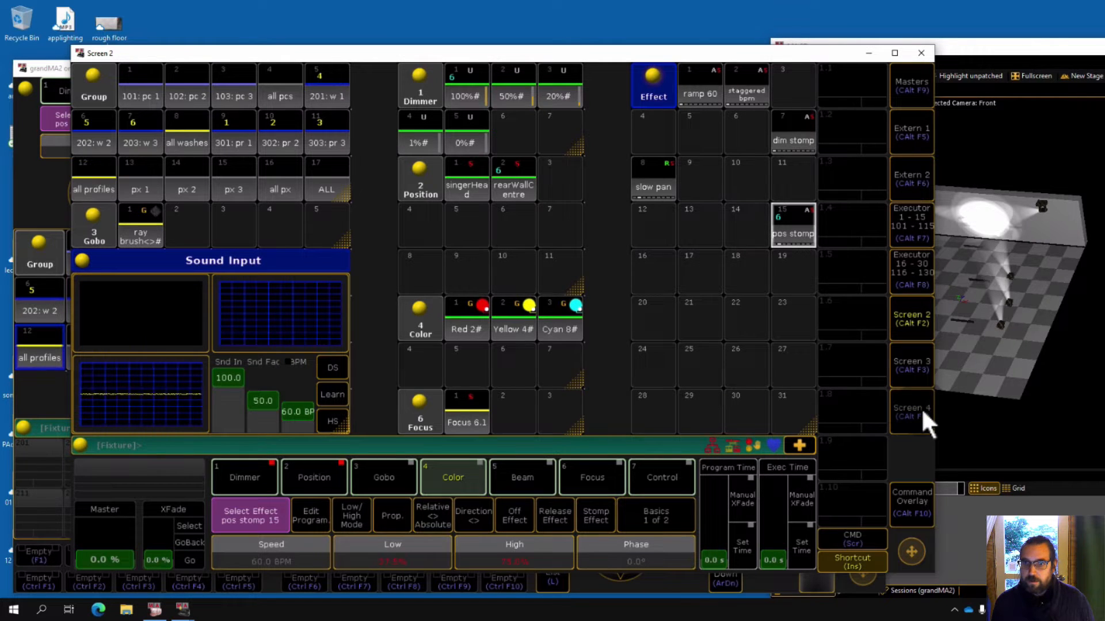
pyautogui.click(920, 407)
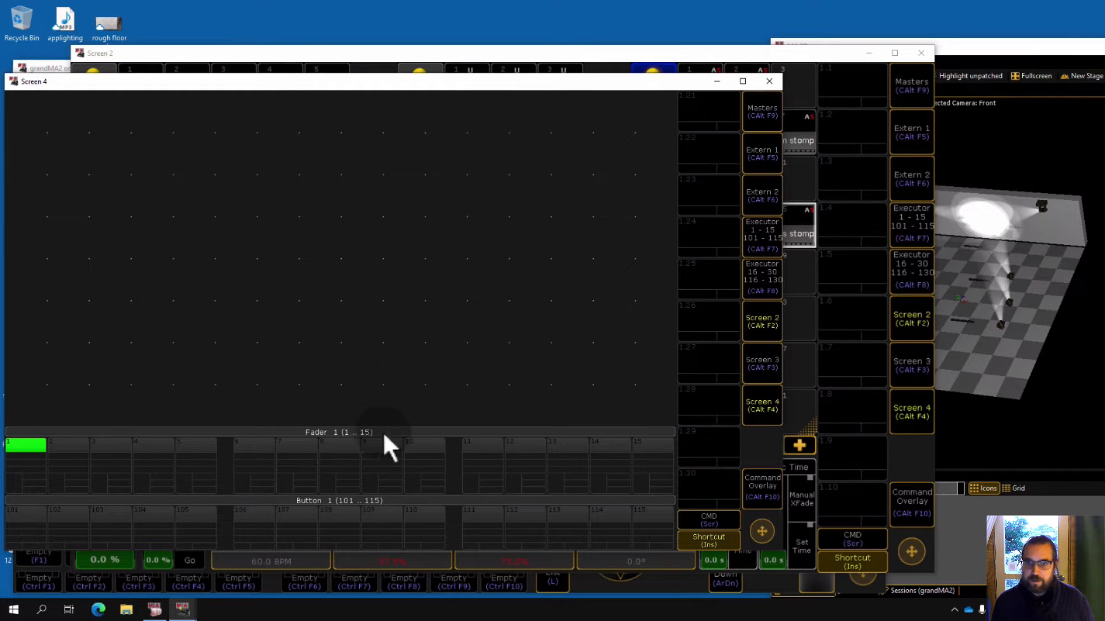
pyautogui.click(762, 237)
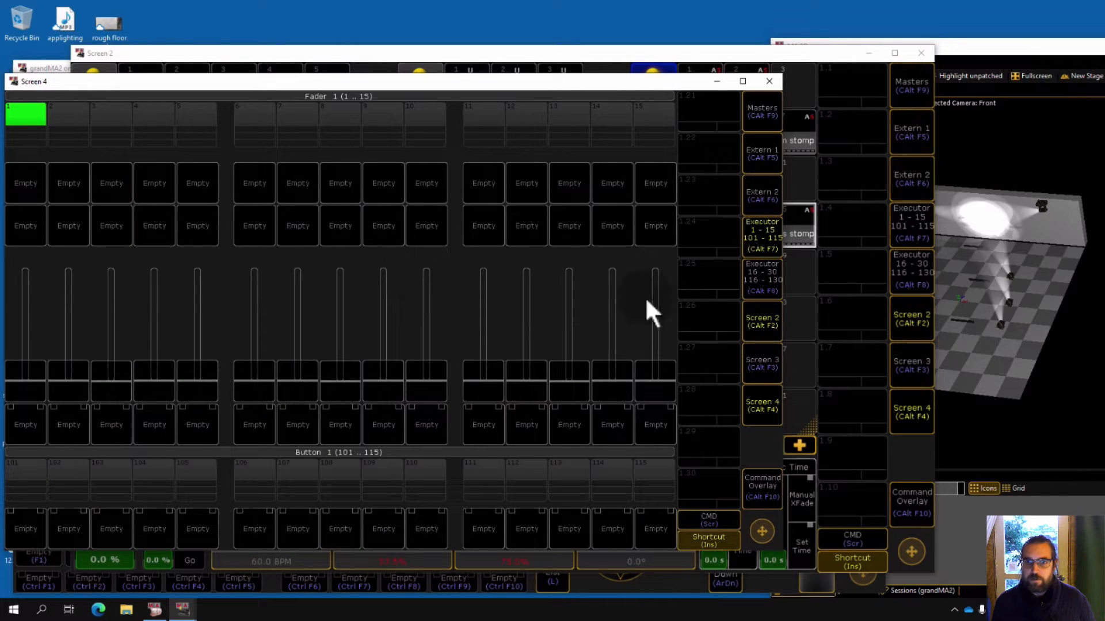
pyautogui.click(771, 241)
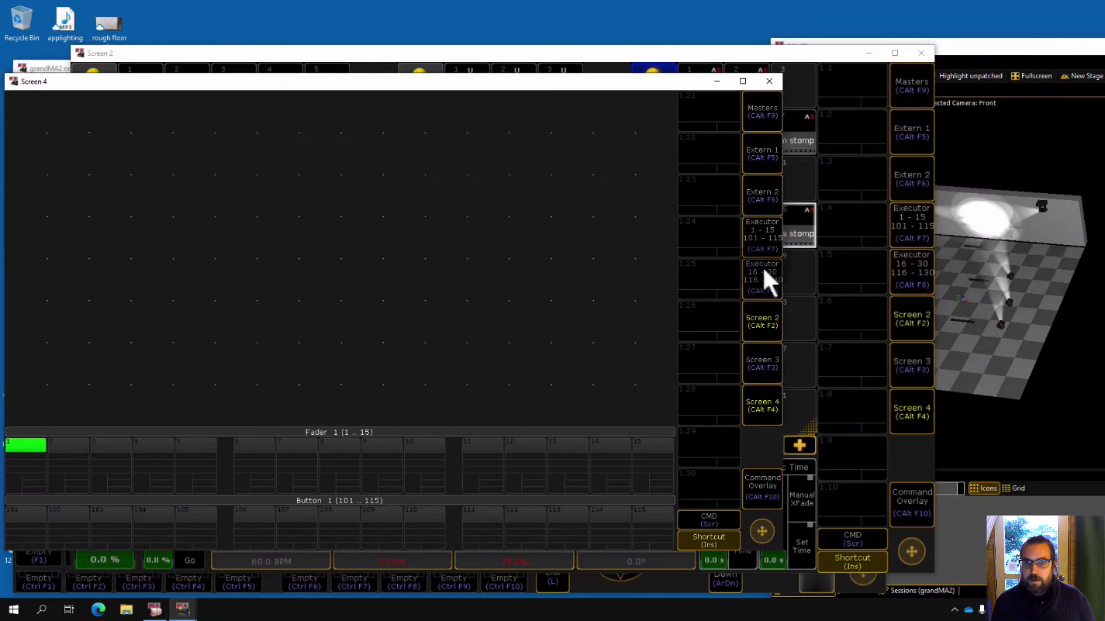
# Store Screen 2's current layout as View 3 in its first view button.
pyautogui.click(636, 63)
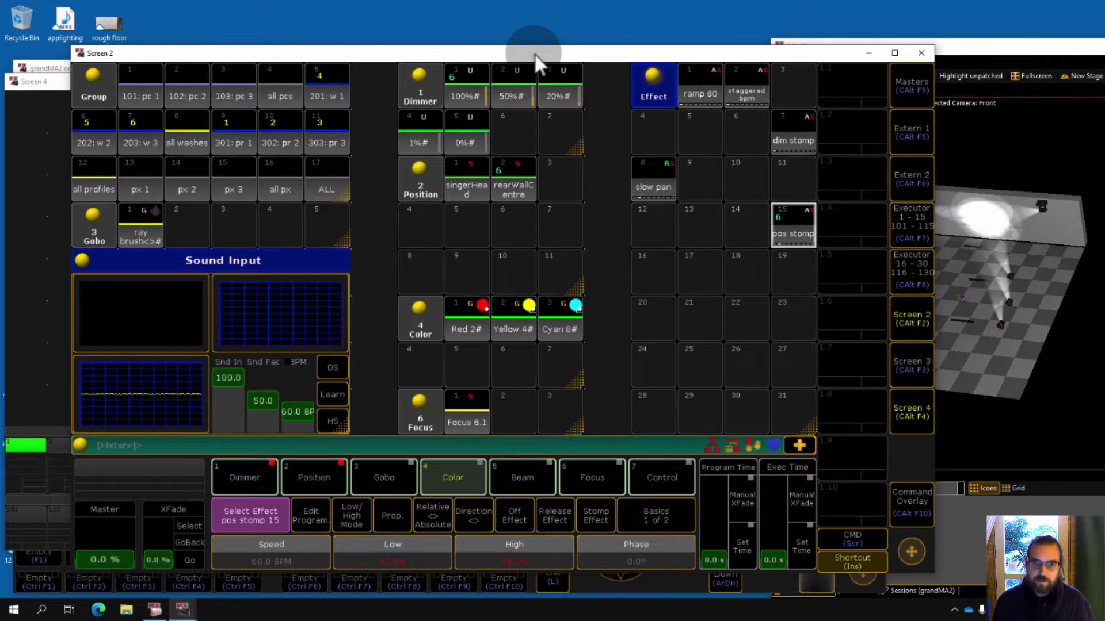
pyautogui.press('s')
pyautogui.click(850, 84)
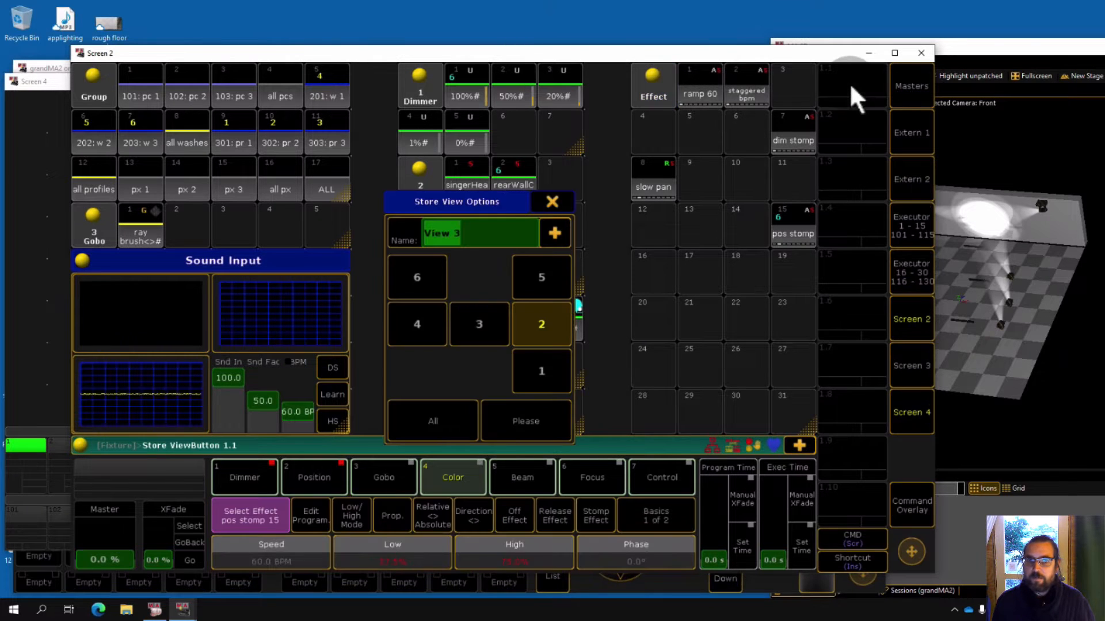
pyautogui.click(518, 418)
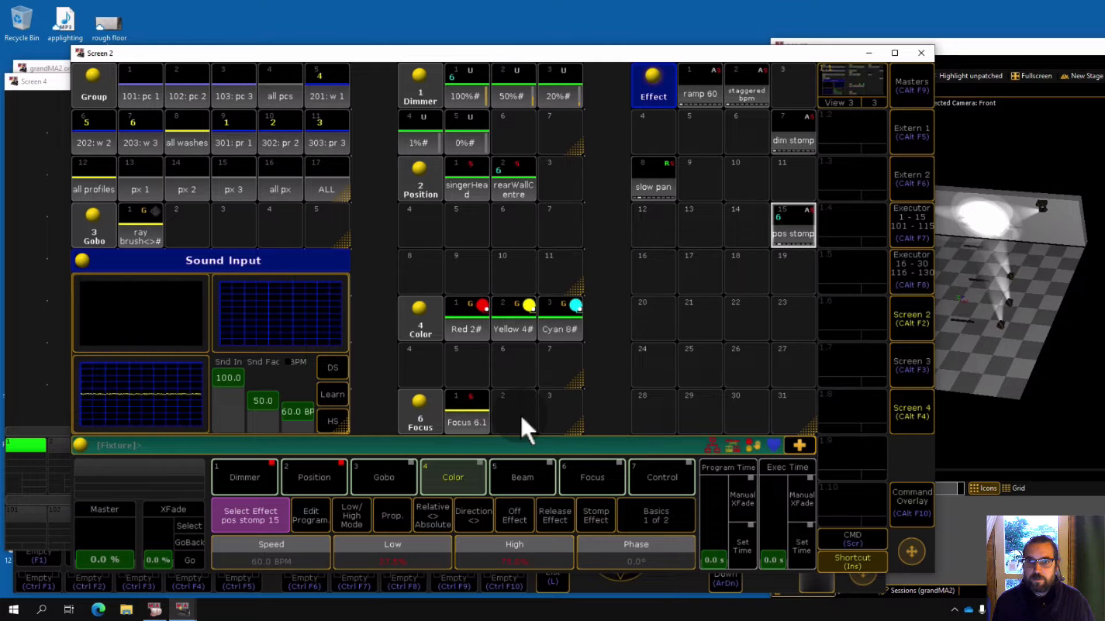
# Store a view named View 4 from screen 2 into the first view button on Screen 4.
pyautogui.click(60, 127)
pyautogui.click(550, 222)
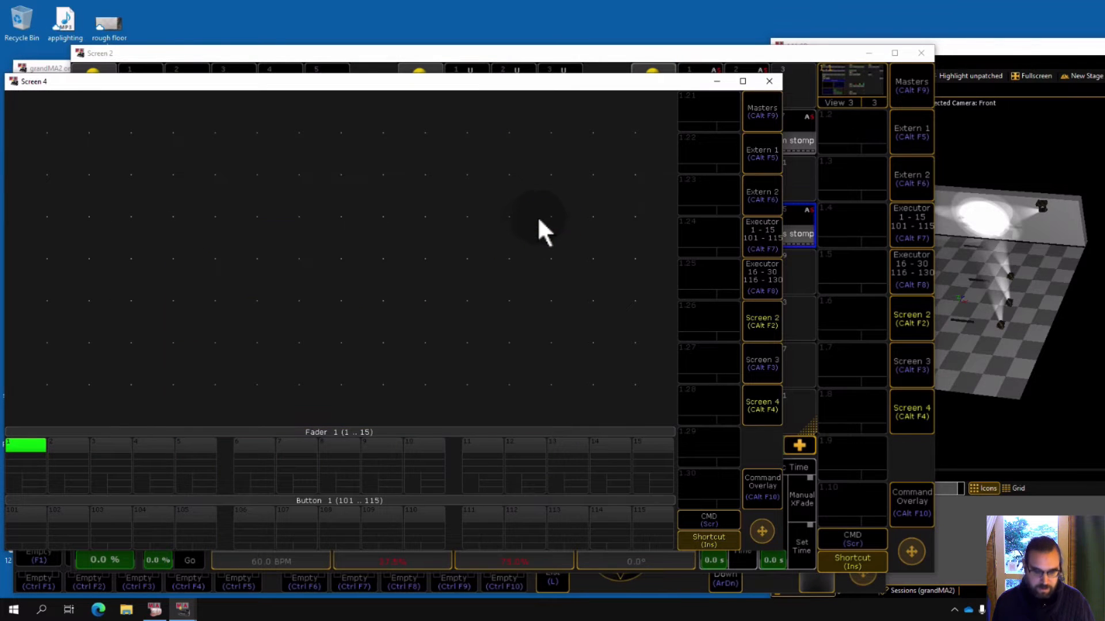
pyautogui.press('s')
pyautogui.click(709, 112)
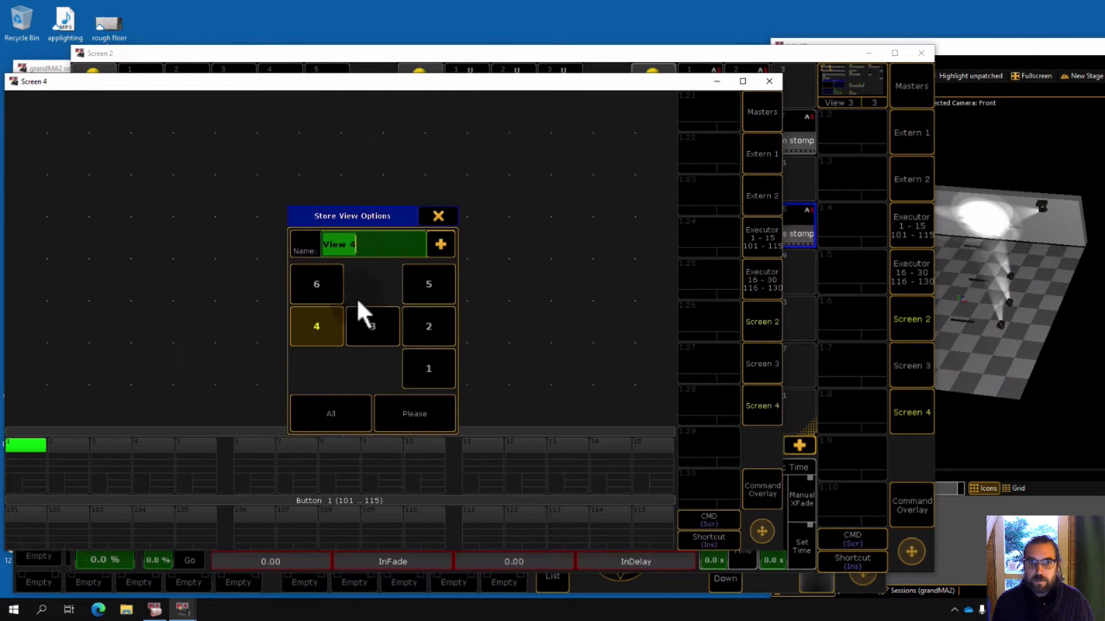
pyautogui.click(427, 322)
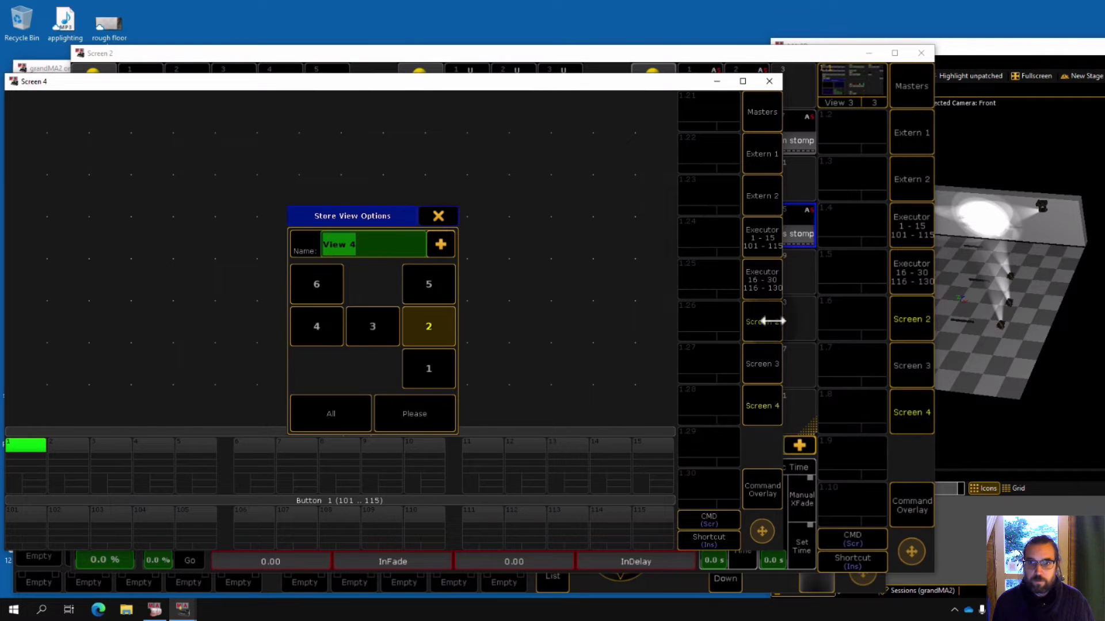
pyautogui.click(420, 415)
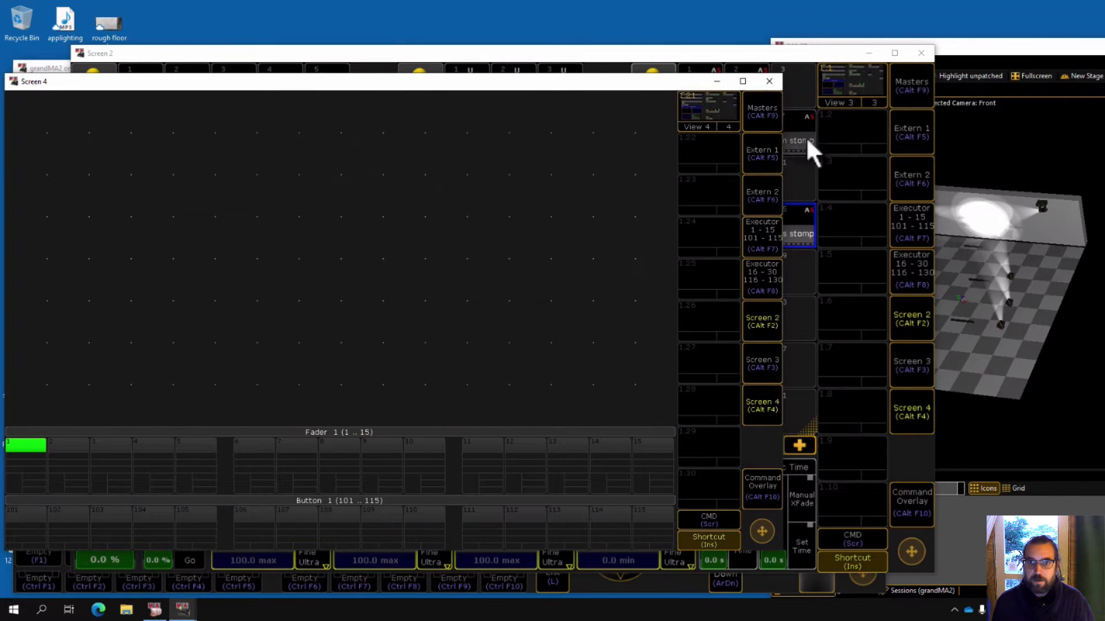
# Recall View 4 on Screen 4 and reposition the Screen 4 window.
pyautogui.click(708, 113)
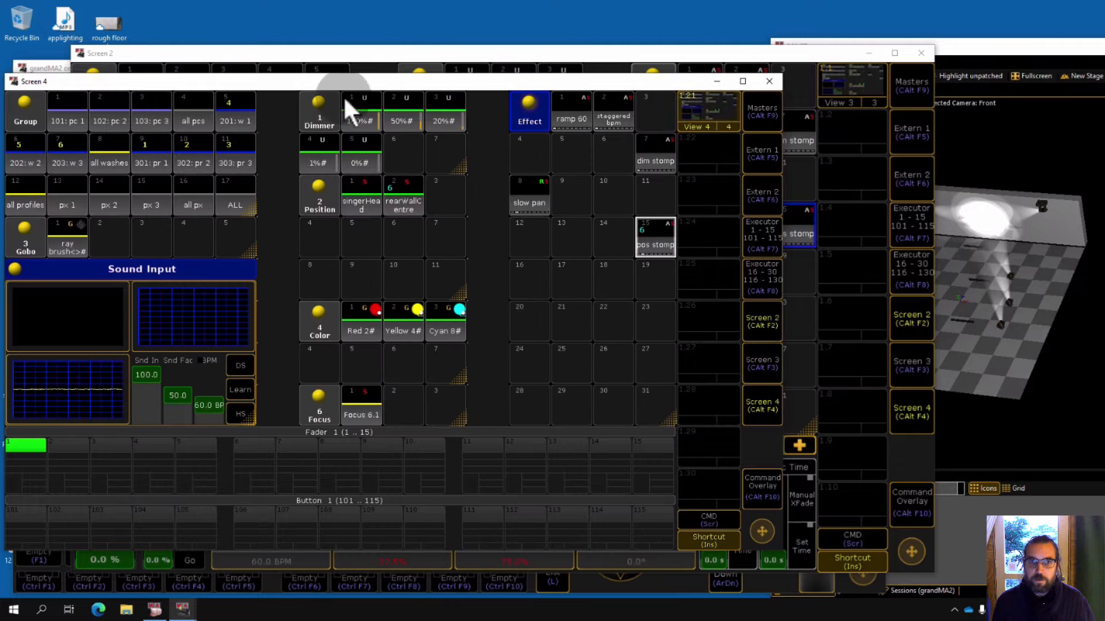
pyautogui.moveTo(351, 98); pyautogui.dragTo(439, 69)
pyautogui.moveTo(544, 53); pyautogui.dragTo(468, 70)
pyautogui.click(467, 69)
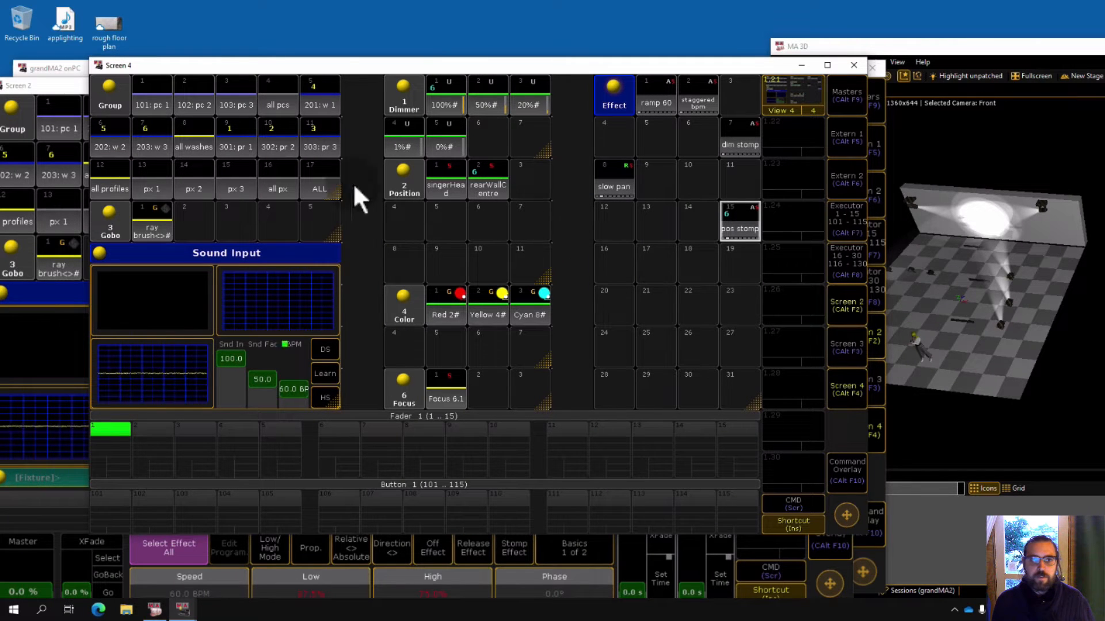
# Clear the programmer, select the all washes group and apply the rearWall centre position preset.
pyautogui.press('BackSpace')
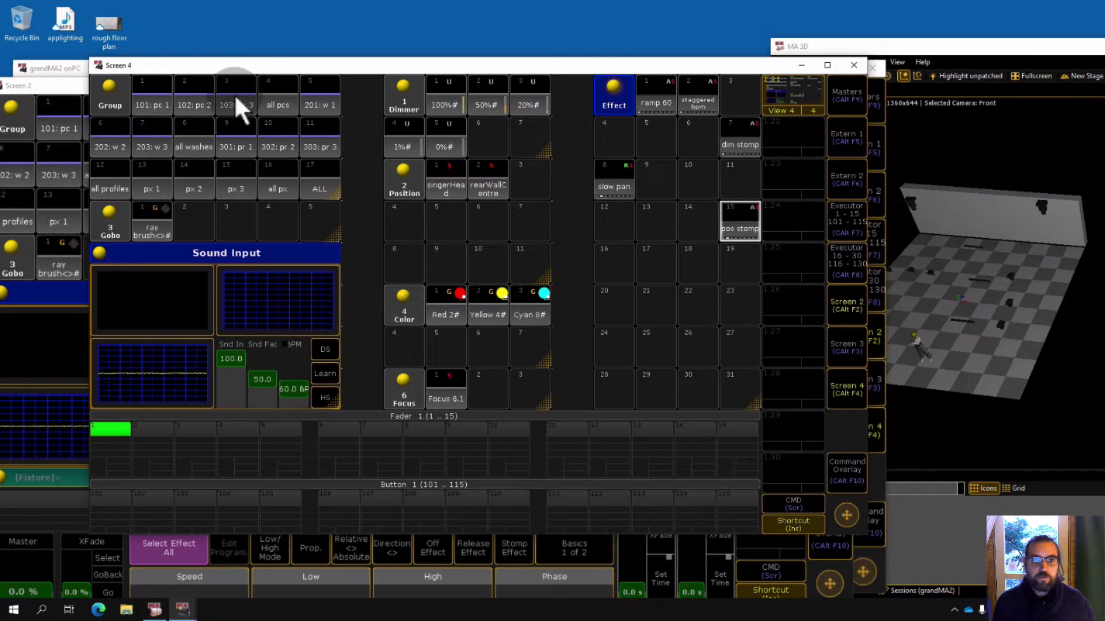
pyautogui.click(198, 142)
pyautogui.click(486, 188)
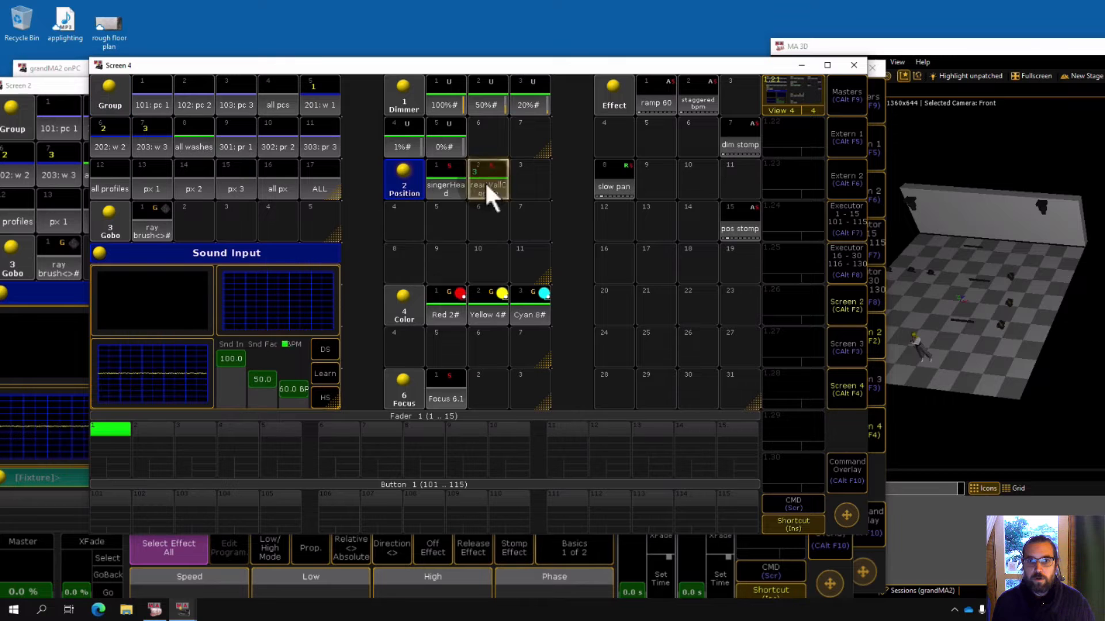
# Apply the Red color, 100% dimmer and Cyan color presets to the washes.
pyautogui.click(446, 298)
pyautogui.click(447, 101)
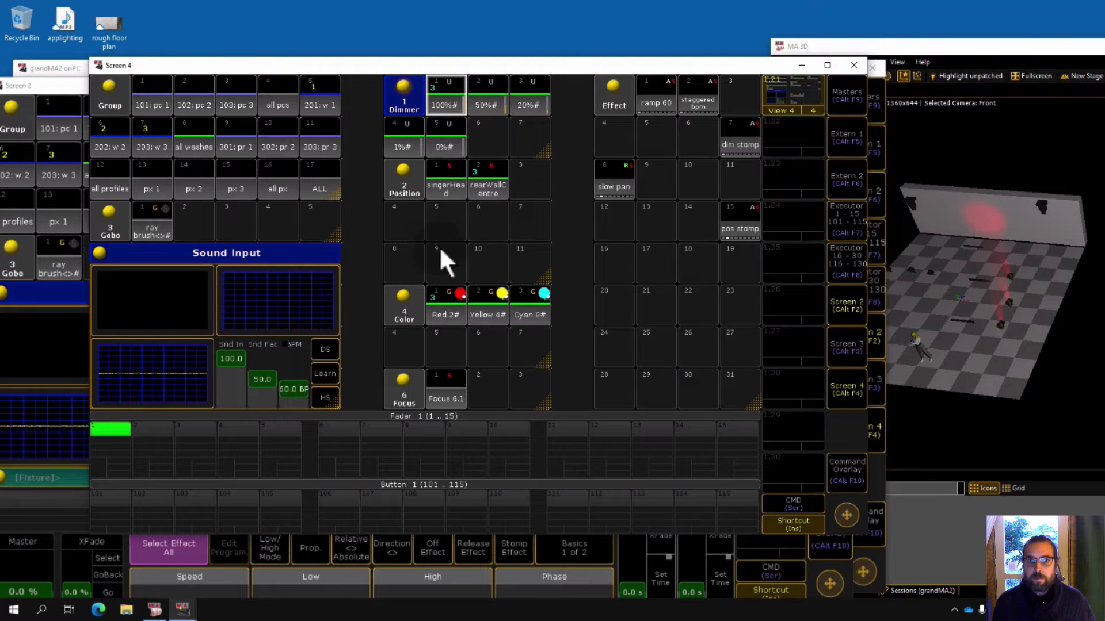
pyautogui.click(531, 299)
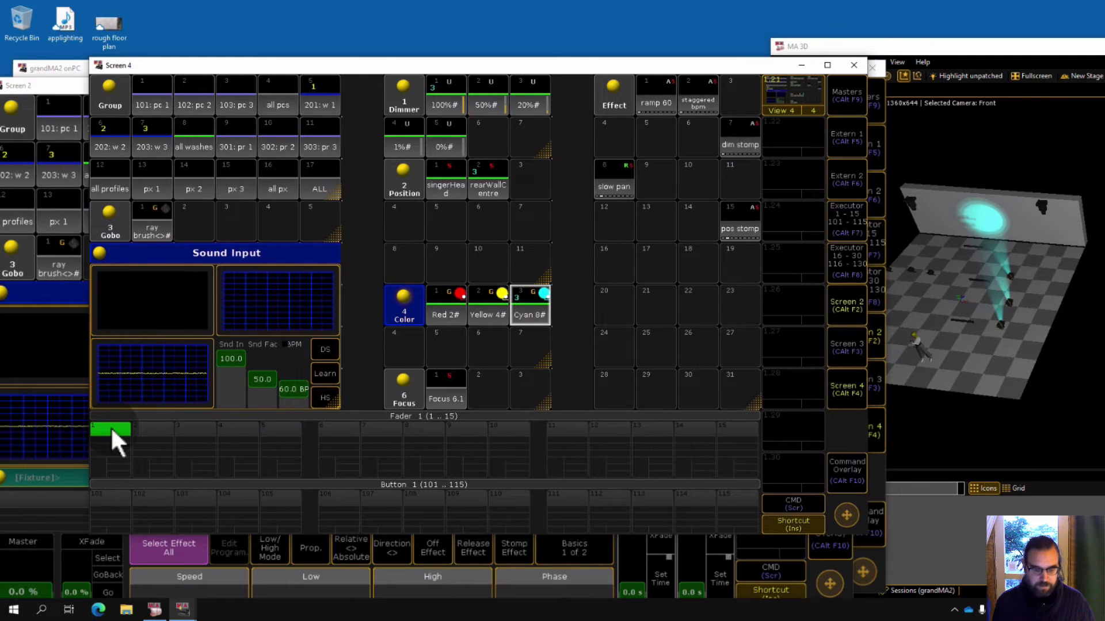
# Store the current look as a cue on executor fader 1.
pyautogui.press('s')
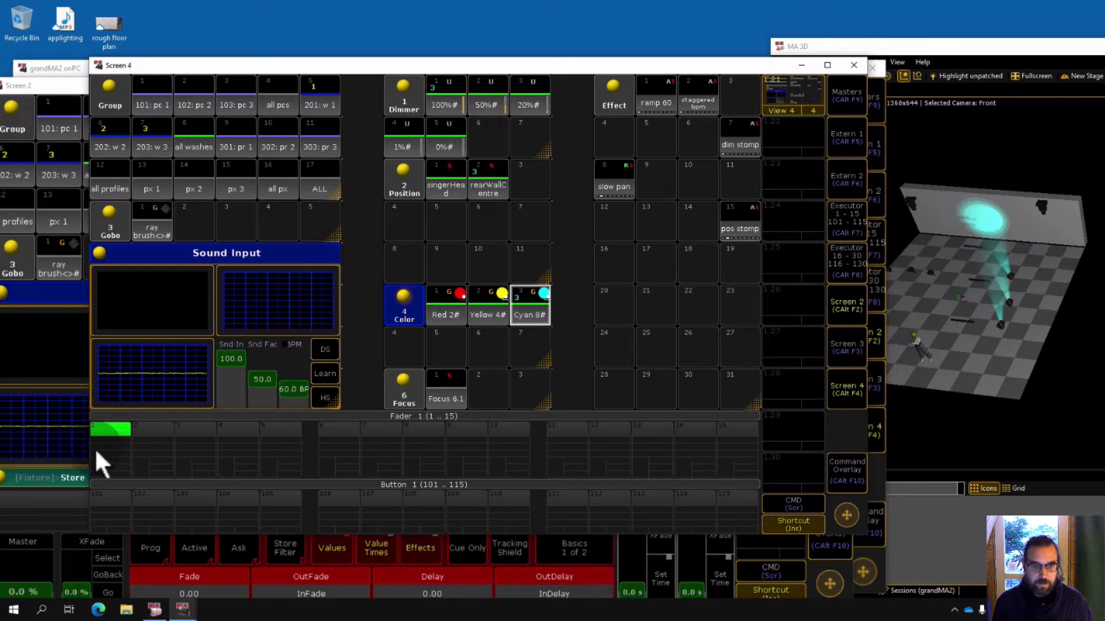
pyautogui.click(112, 448)
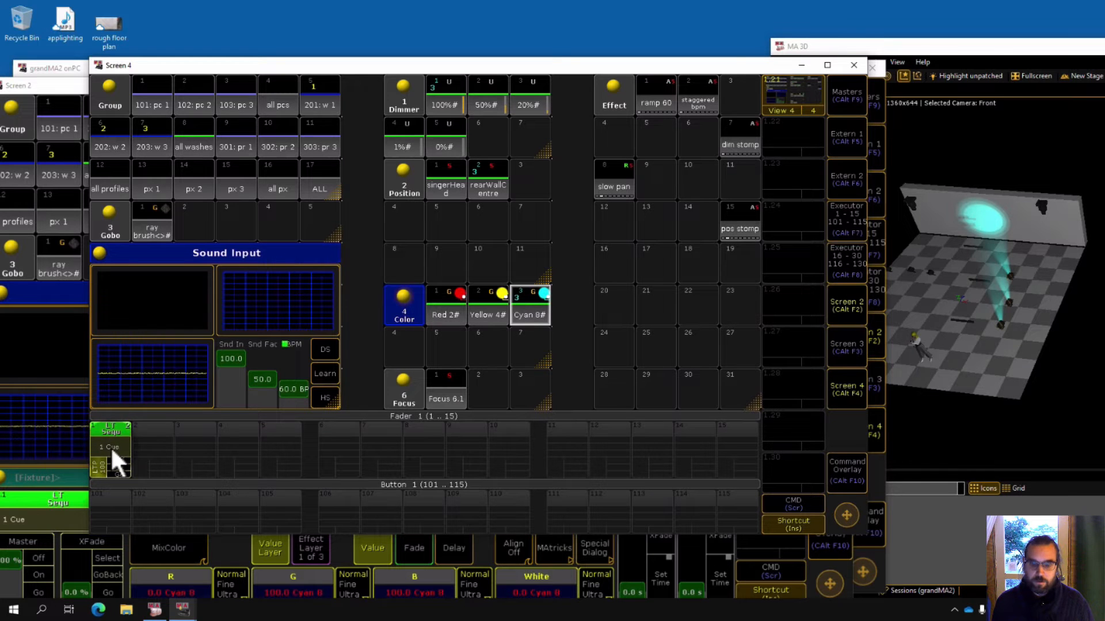
# Clear the programmer and switch executor 1 on to play back the cue.
pyautogui.press('BackSpace')
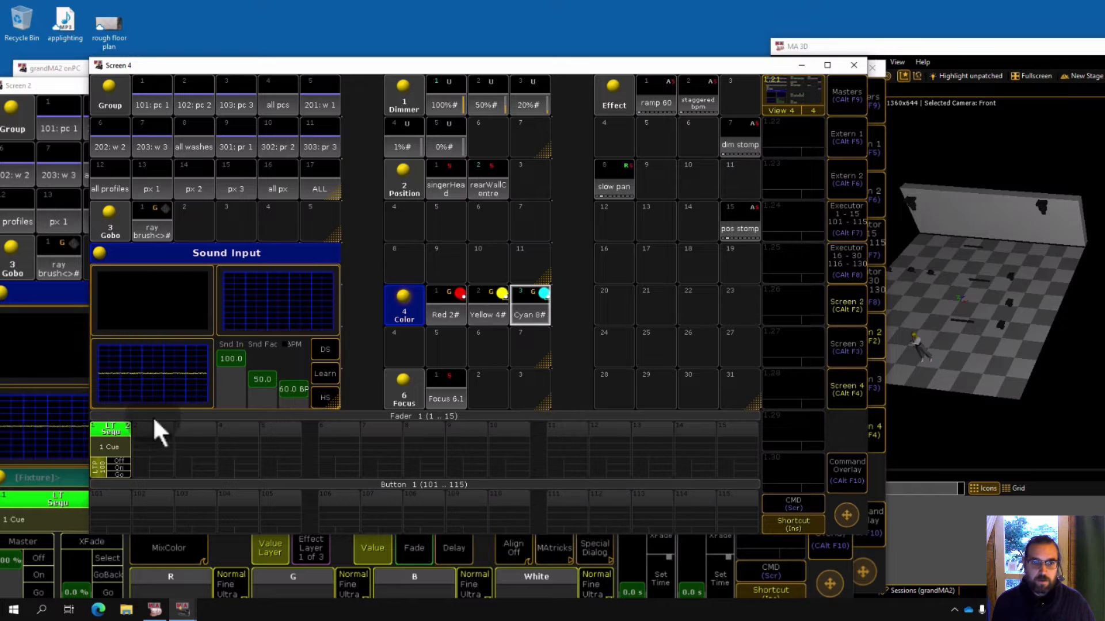
pyautogui.click(123, 466)
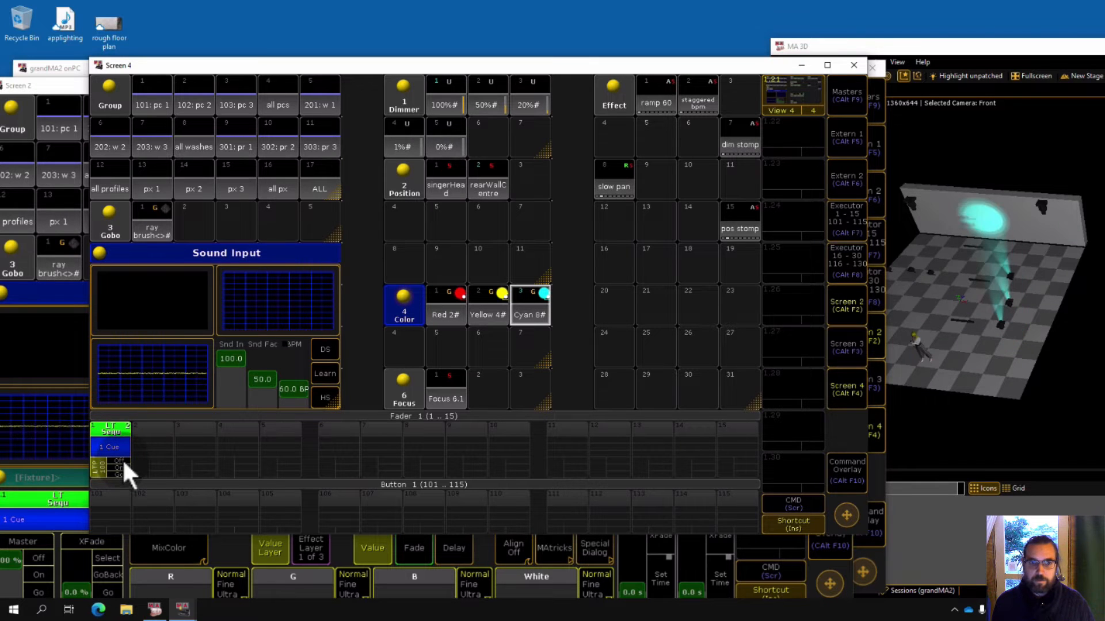
# Open the executor view for faders 1–15 and toggle executor 1 off and on to test its playback.
pyautogui.click(122, 458)
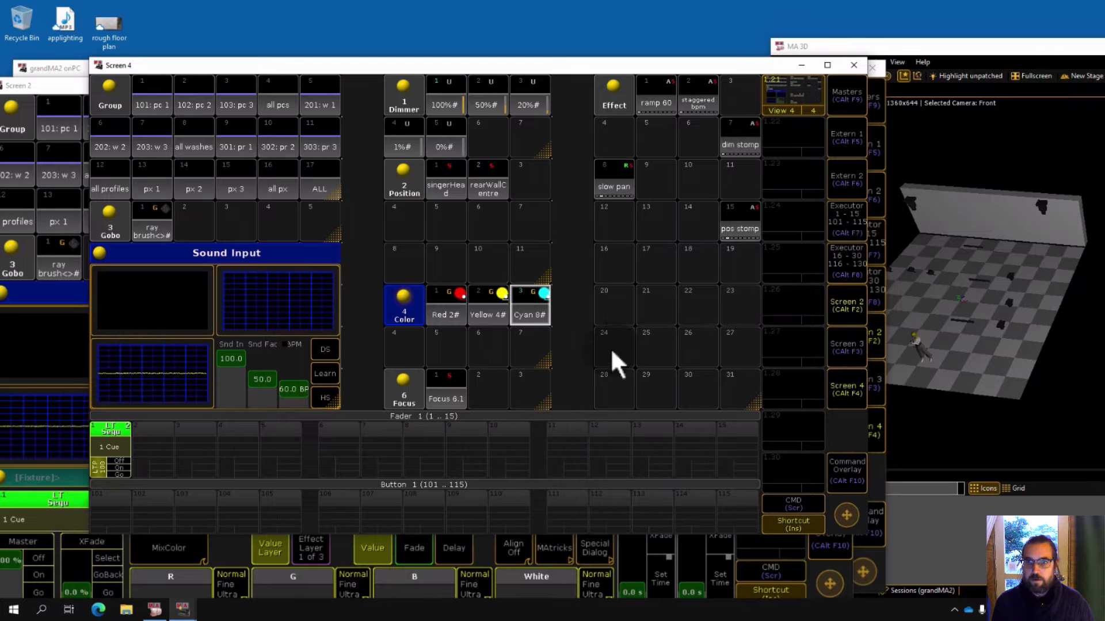
pyautogui.click(843, 221)
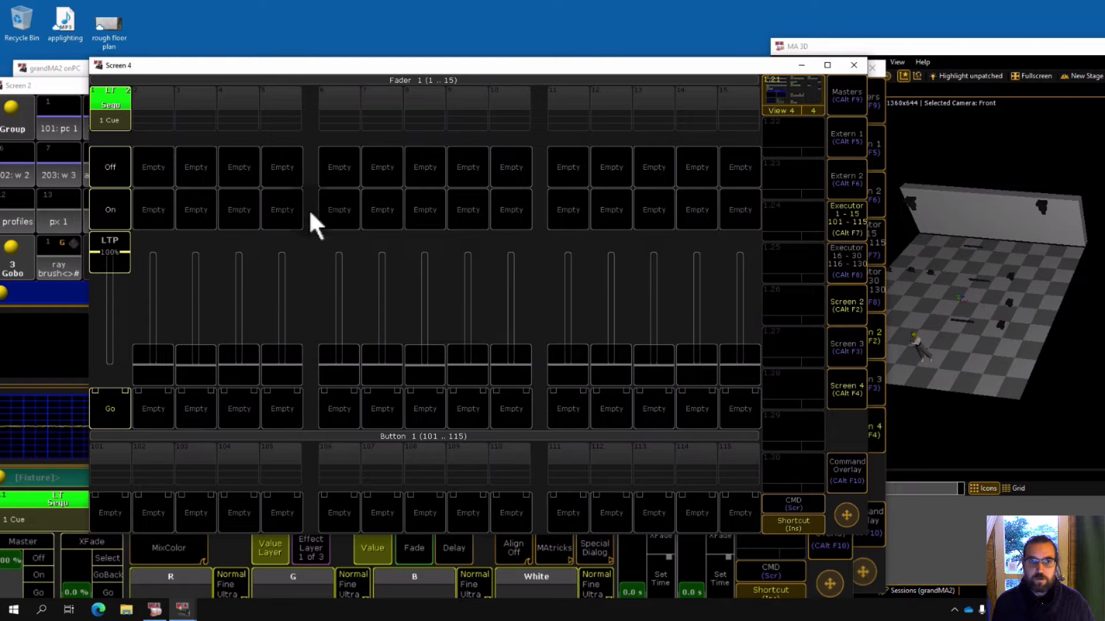
pyautogui.click(118, 207)
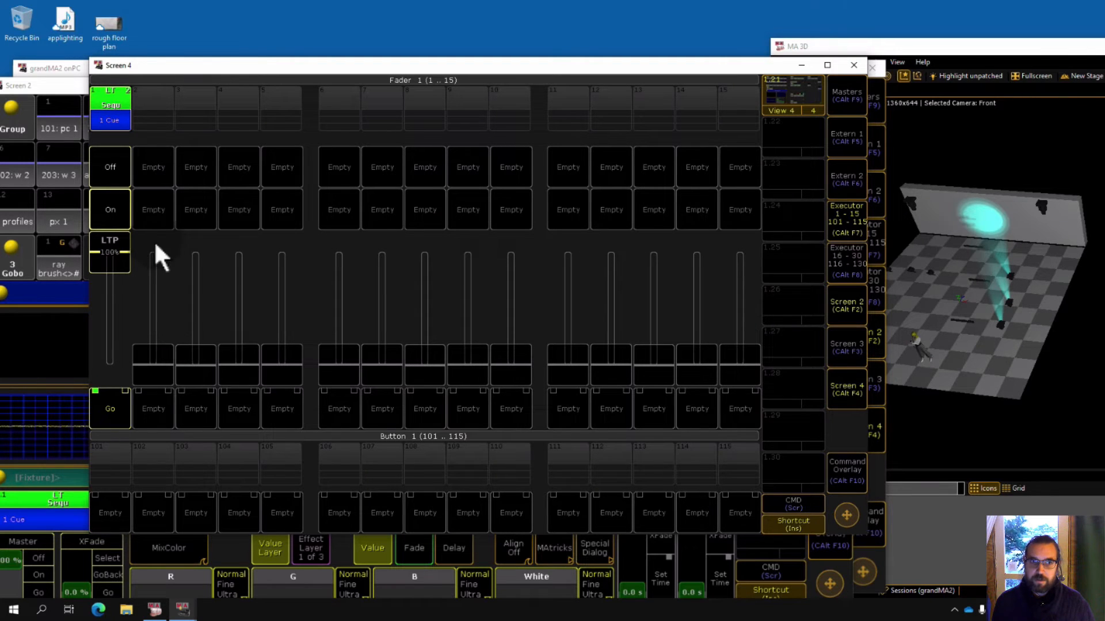
pyautogui.click(111, 168)
pyautogui.click(116, 205)
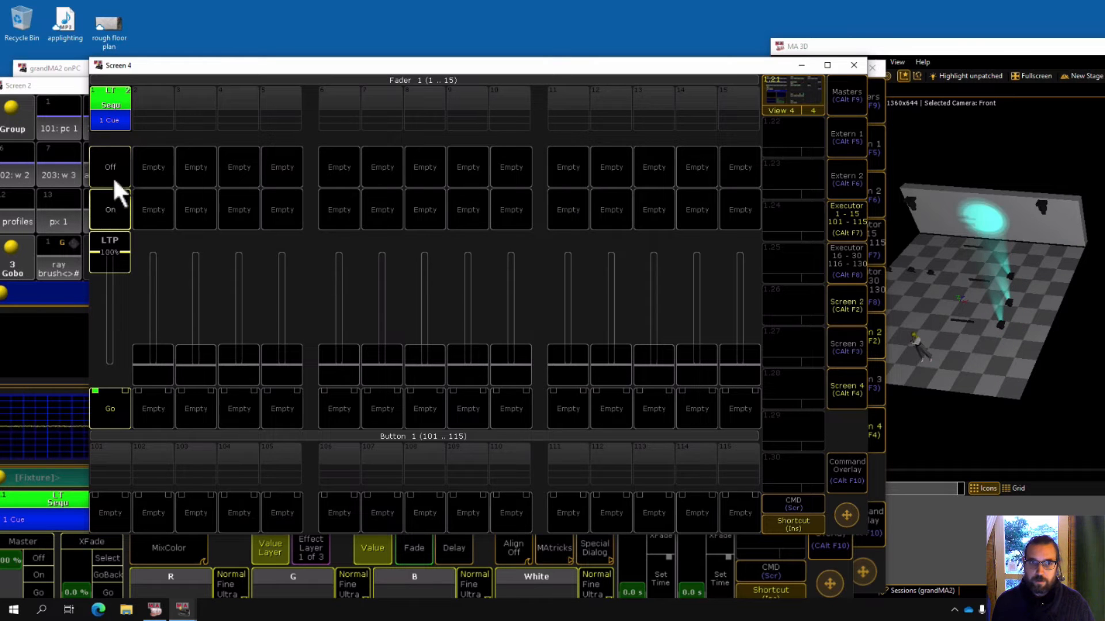
pyautogui.moveTo(115, 252)
pyautogui.mouseDown()
pyautogui.moveTo(117, 322)
pyautogui.moveTo(112, 233)
pyautogui.mouseUp()
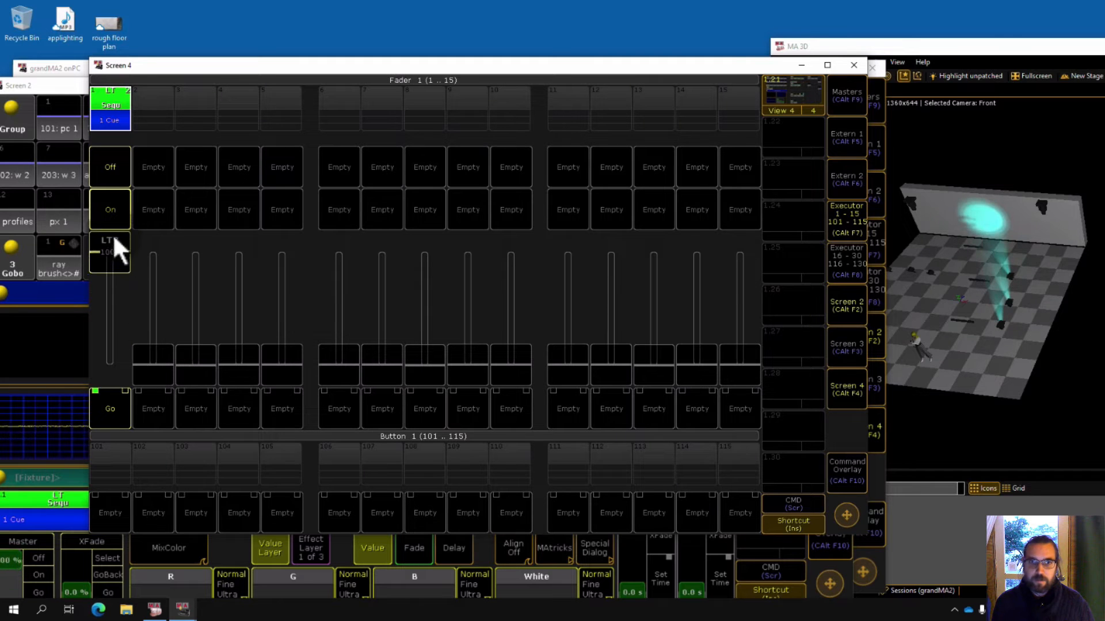
pyautogui.click(841, 222)
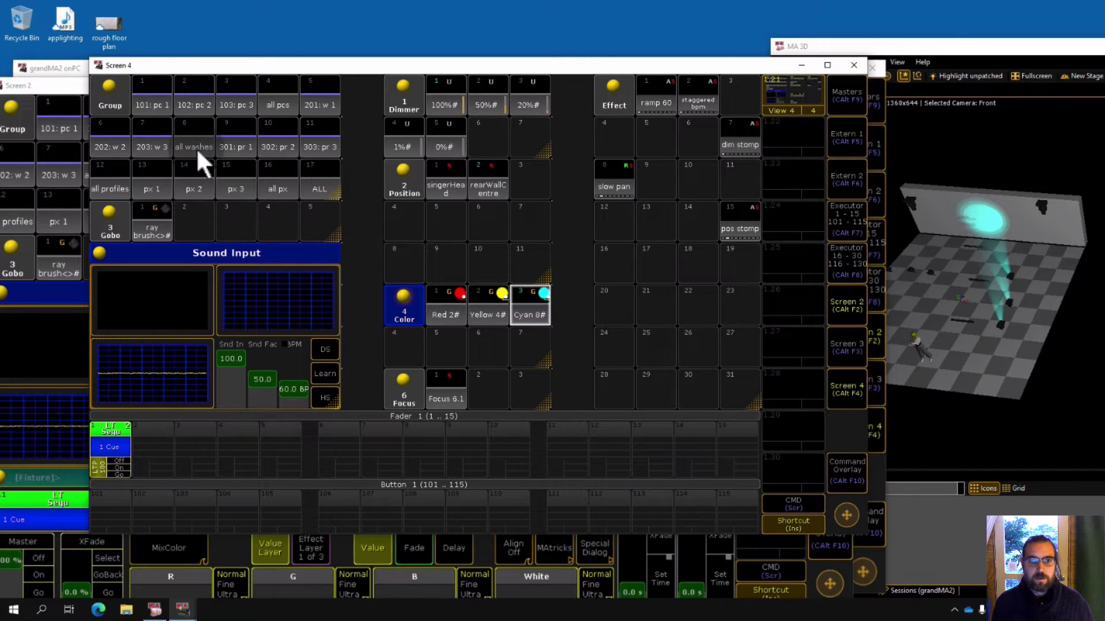
# Select the all profiles group and apply the Red color and 100% dimmer presets.
pyautogui.click(121, 178)
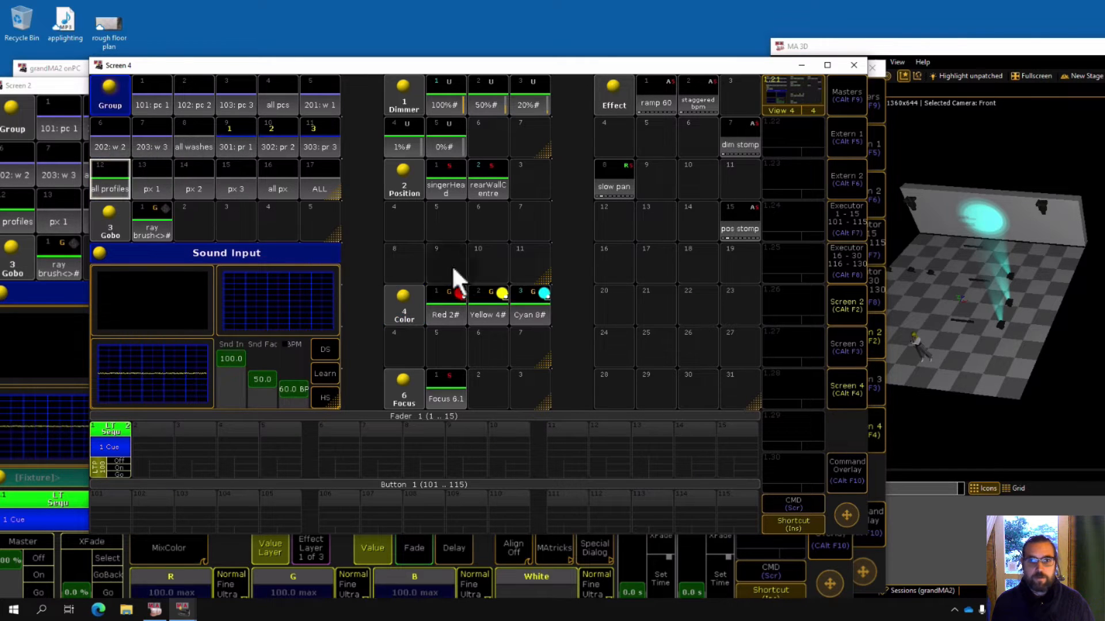
pyautogui.click(449, 307)
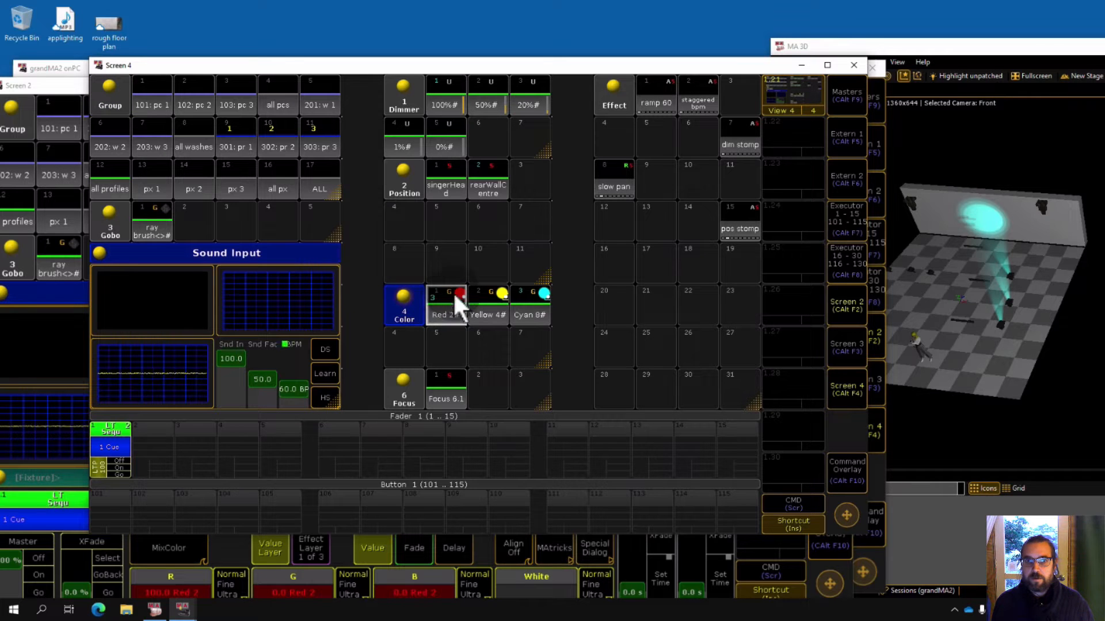
pyautogui.click(452, 95)
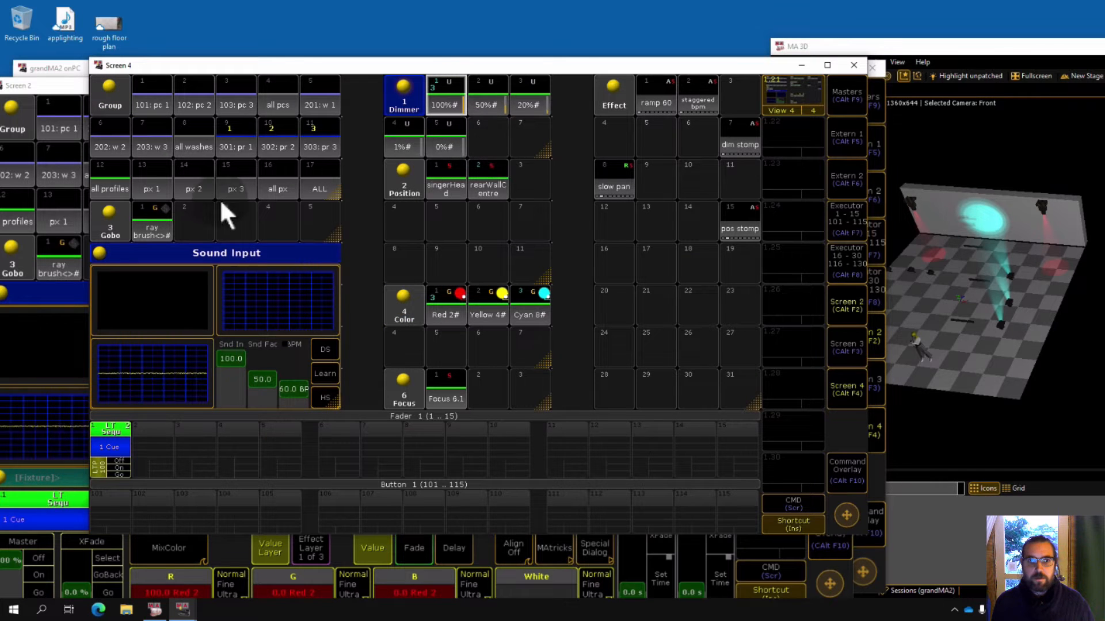
# Select the all px group and apply the 50% dimmer, Red color and ramp 60 effect presets.
pyautogui.click(280, 181)
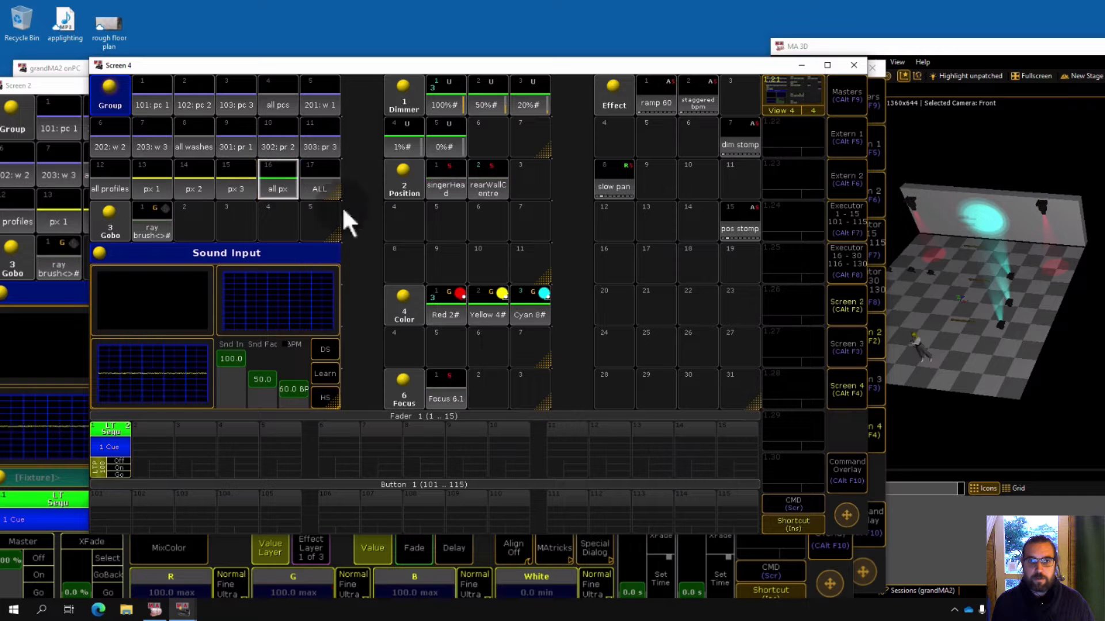
pyautogui.click(486, 101)
pyautogui.click(451, 305)
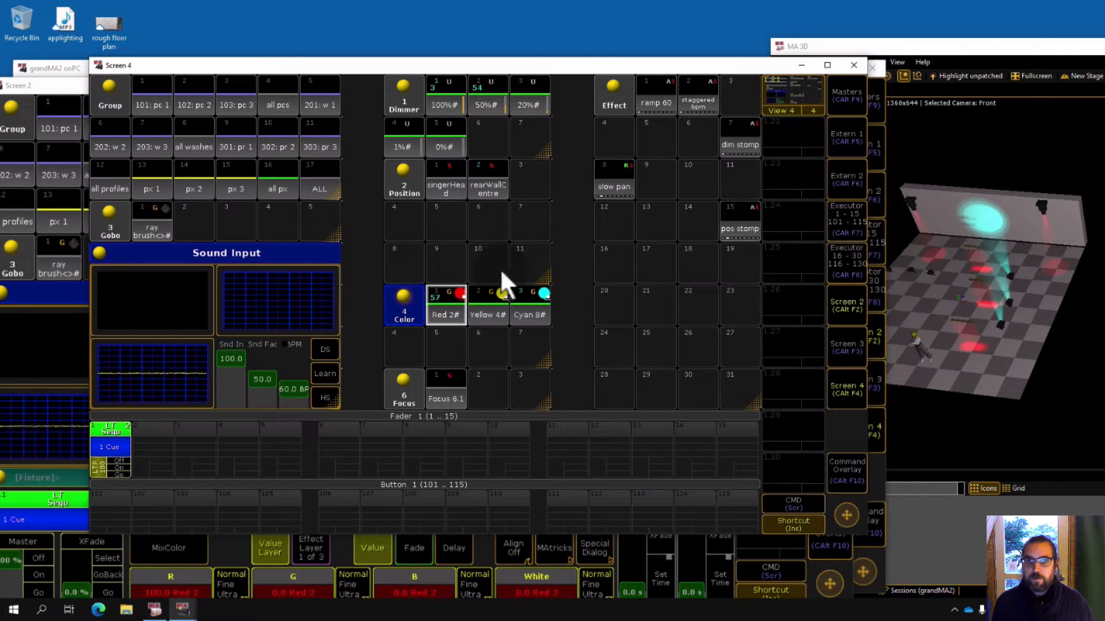
pyautogui.click(651, 97)
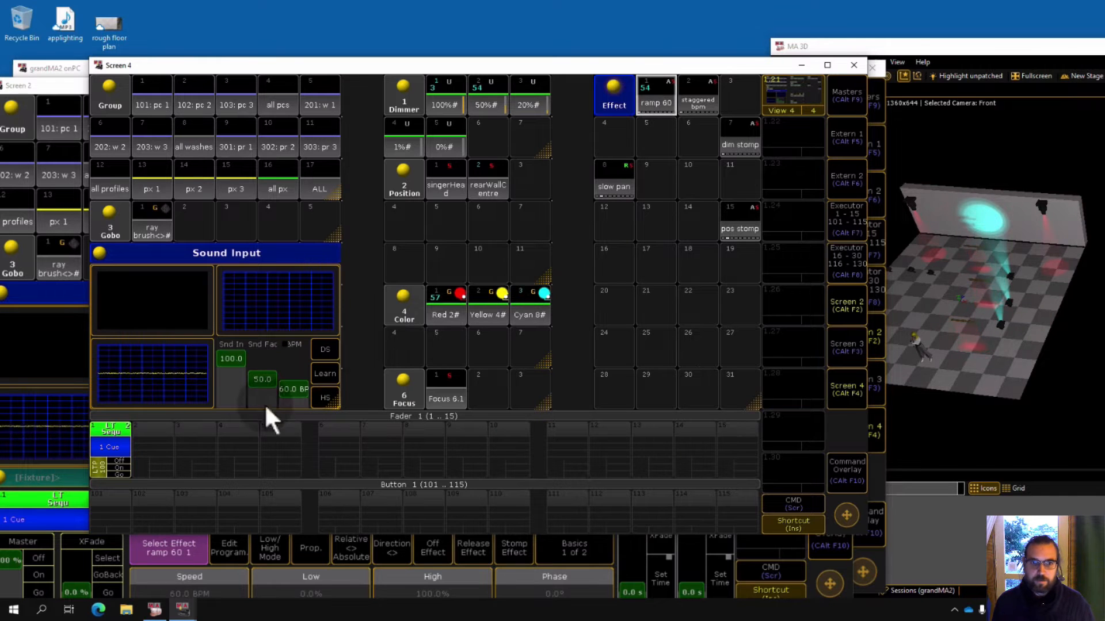
# Store the current look as a cue on executor fader 2 and clear the programmer.
pyautogui.press('s')
pyautogui.click(158, 434)
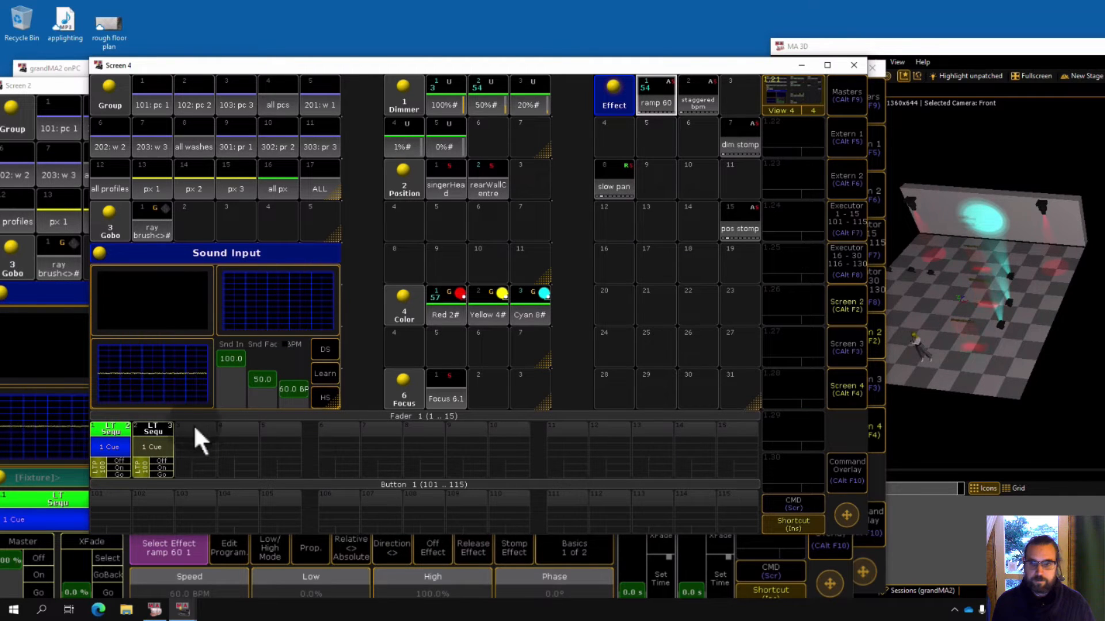
pyautogui.press('BackSpace')
pyautogui.press('BackSpace')
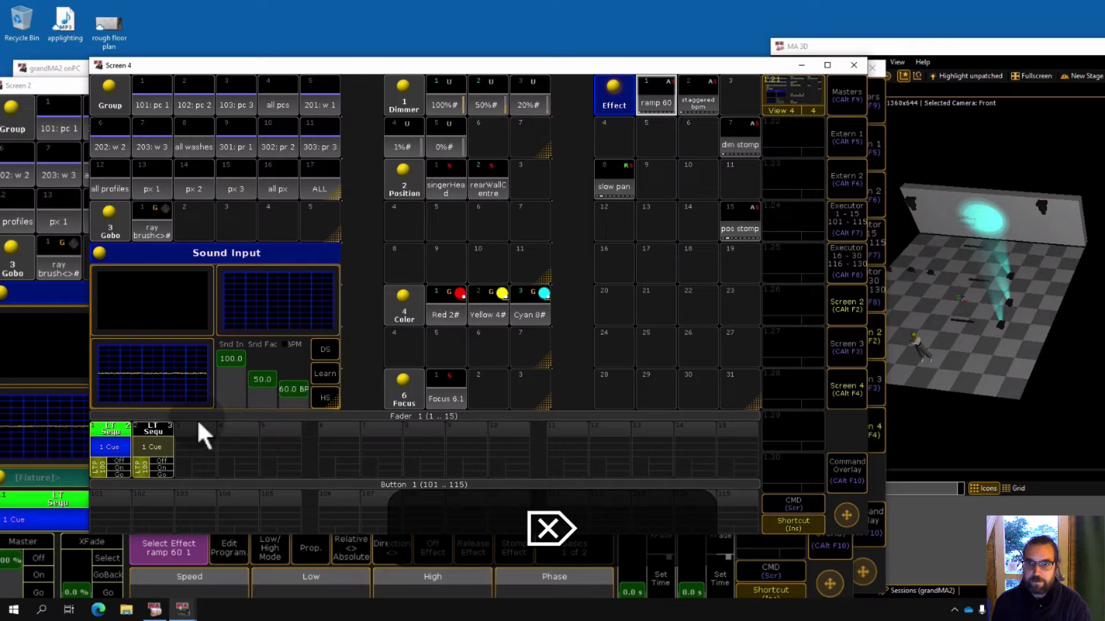
# Toggle executors 1 and 2 on and off to compare their cues.
pyautogui.click(119, 459)
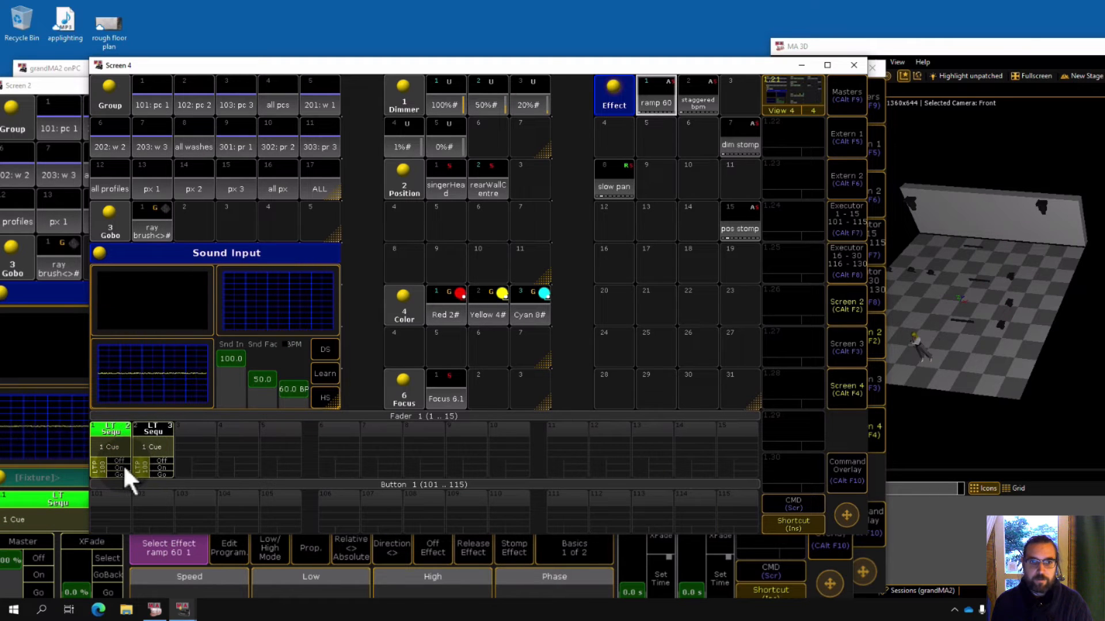
pyautogui.click(122, 467)
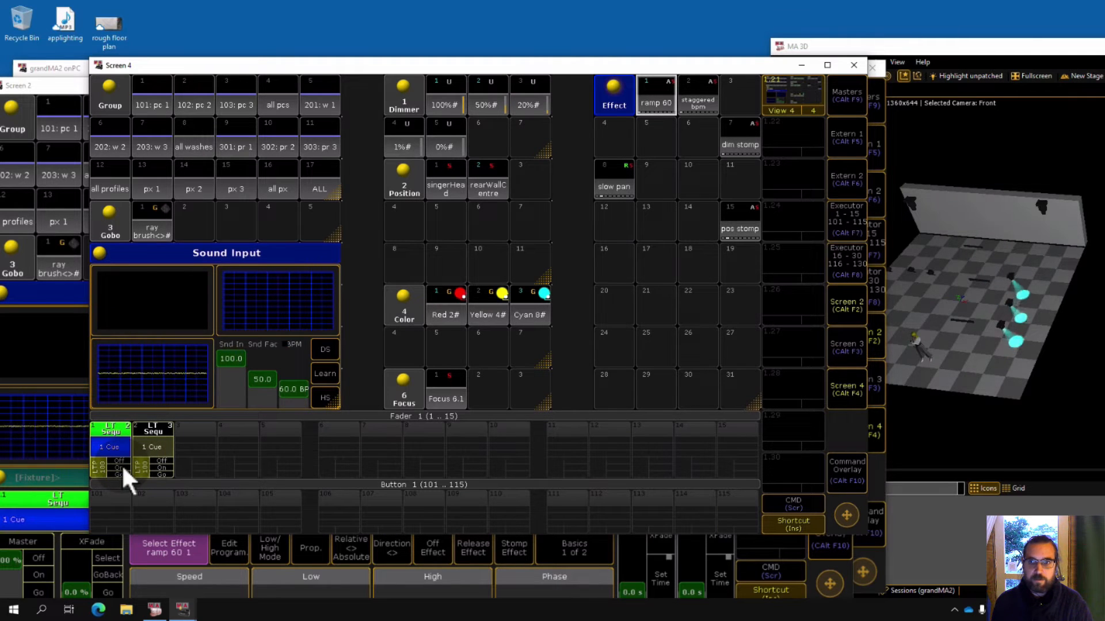
pyautogui.click(165, 466)
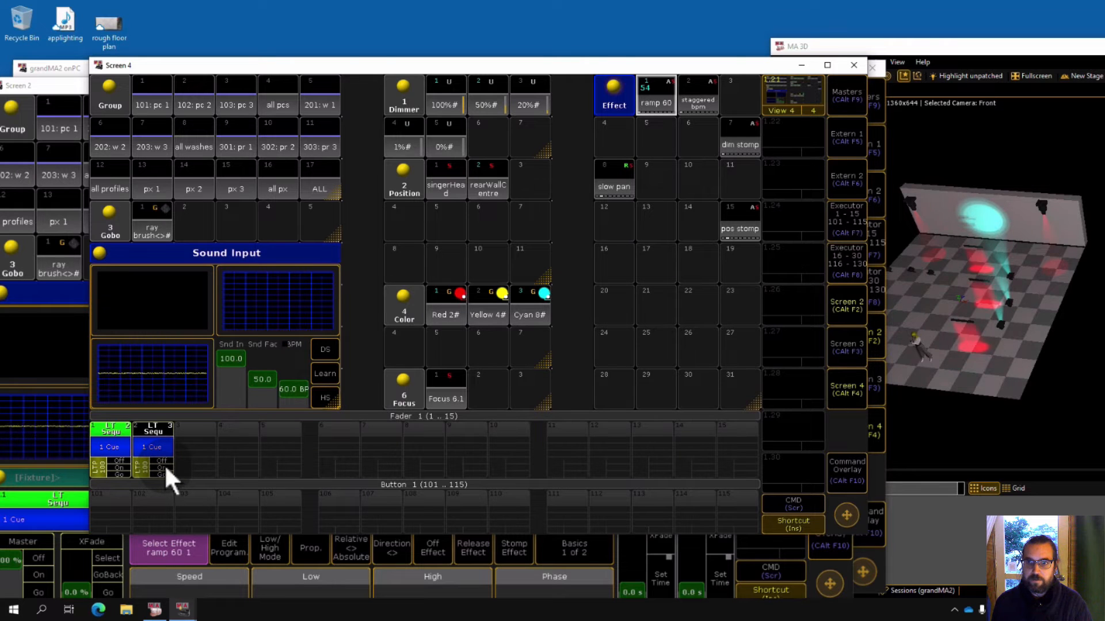
pyautogui.click(162, 459)
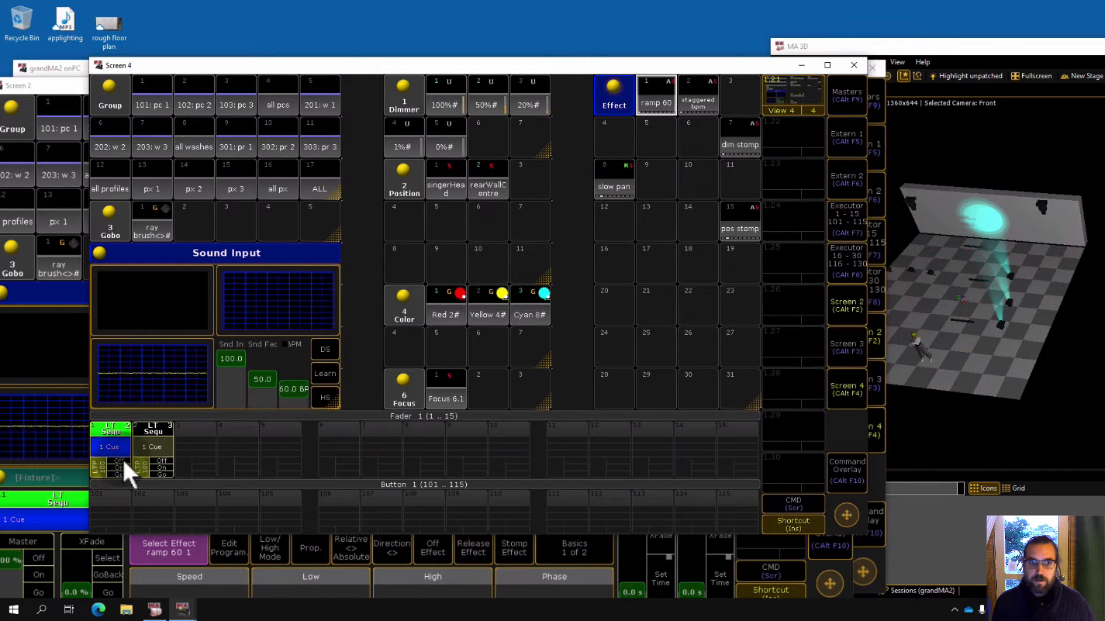
pyautogui.click(119, 459)
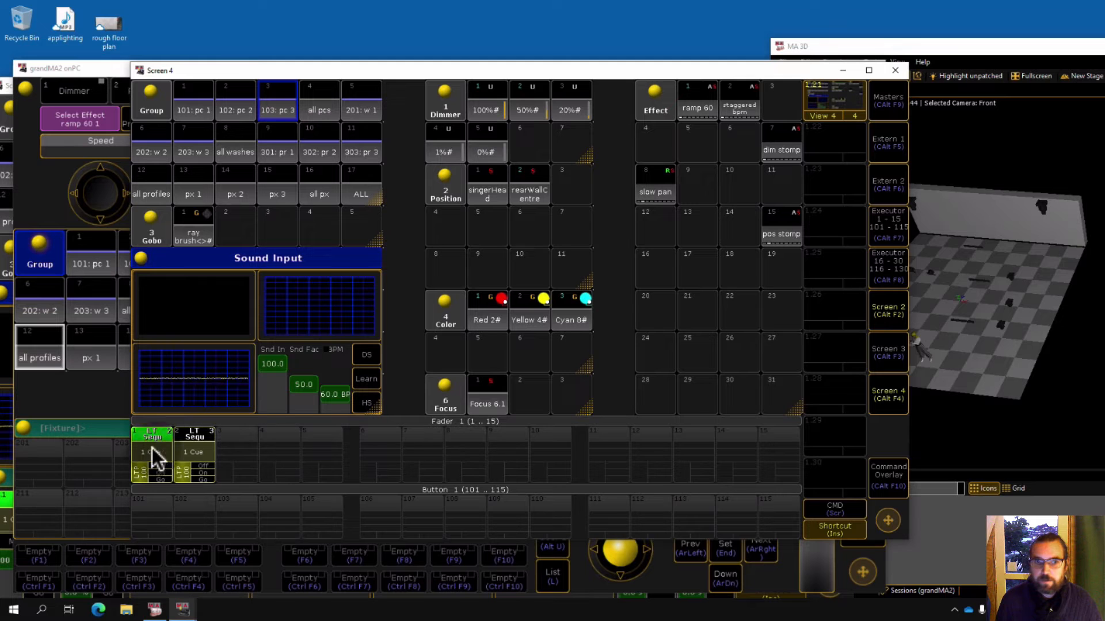
# Browse the executor views for faders 1–15 and 16–30.
pyautogui.click(885, 227)
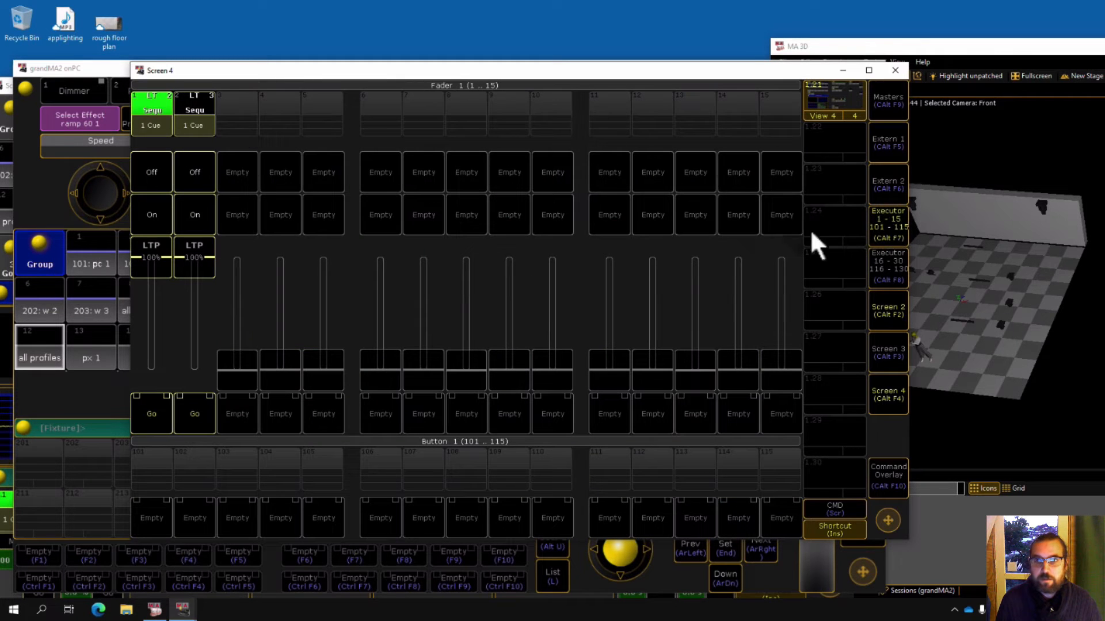
pyautogui.click(883, 264)
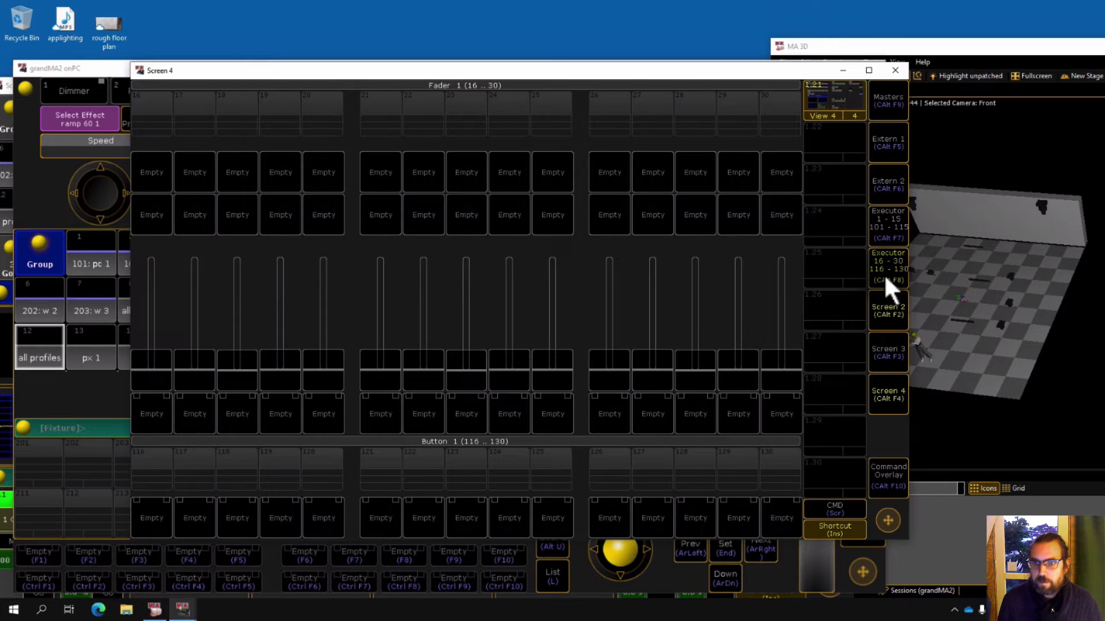
pyautogui.click(888, 230)
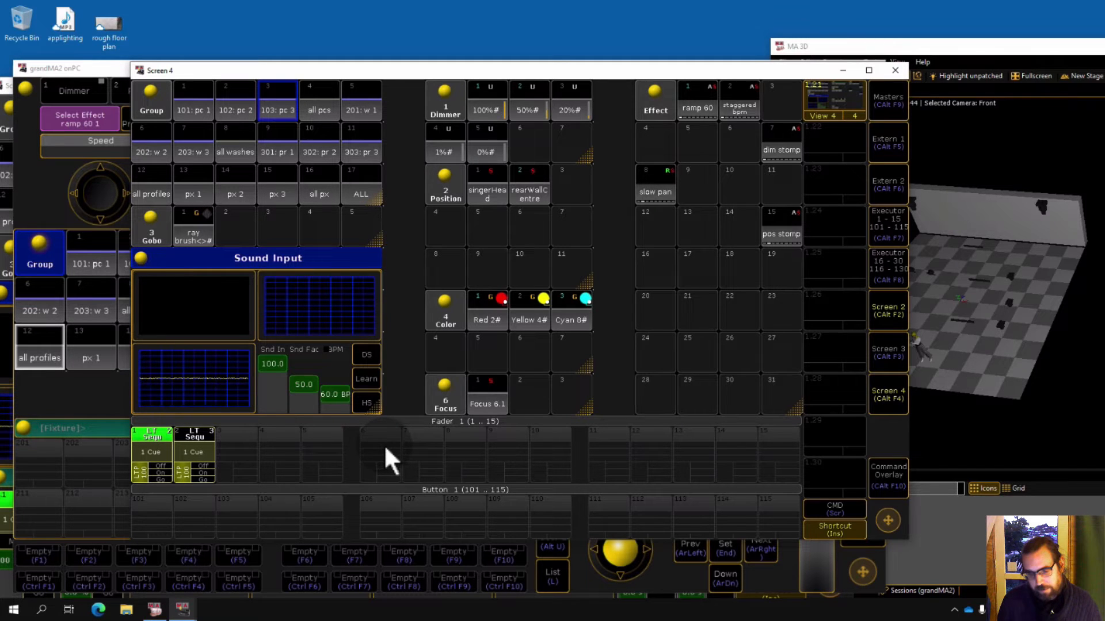
# Add an executor pages pool window to the empty area of the main onPC screen.
pyautogui.moveTo(247, 74); pyautogui.dragTo(244, 86)
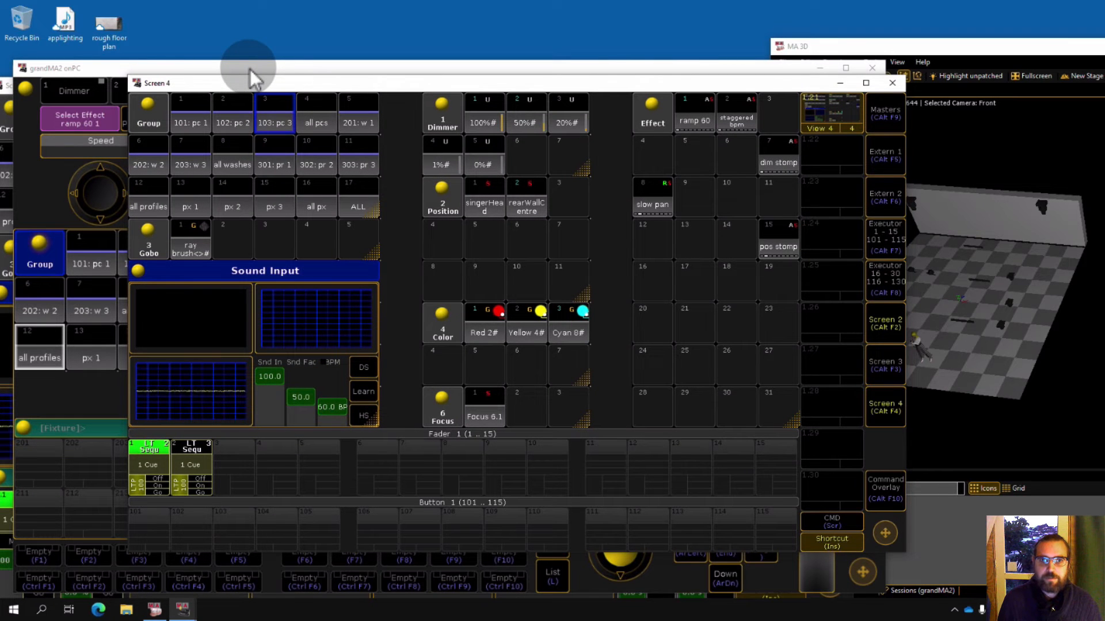
pyautogui.click(249, 69)
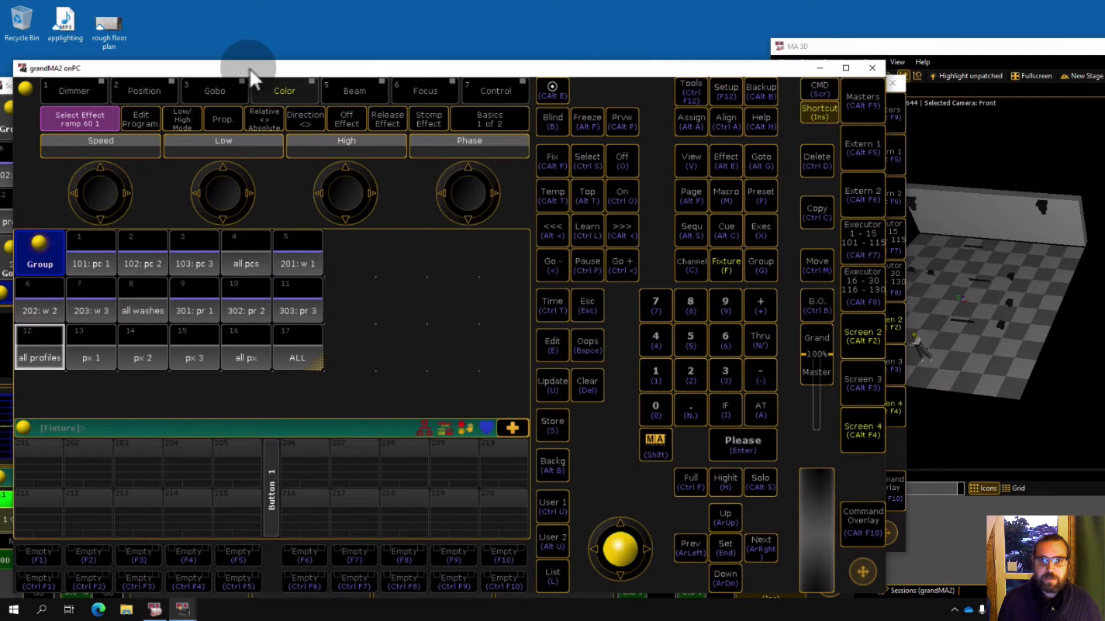
pyautogui.click(352, 266)
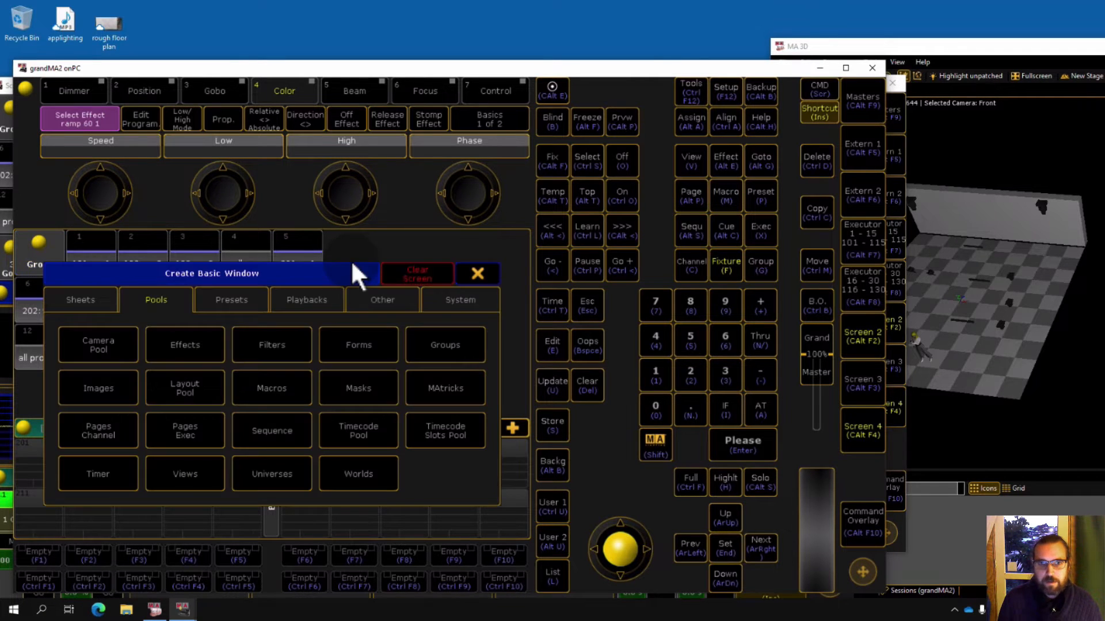
pyautogui.click(164, 305)
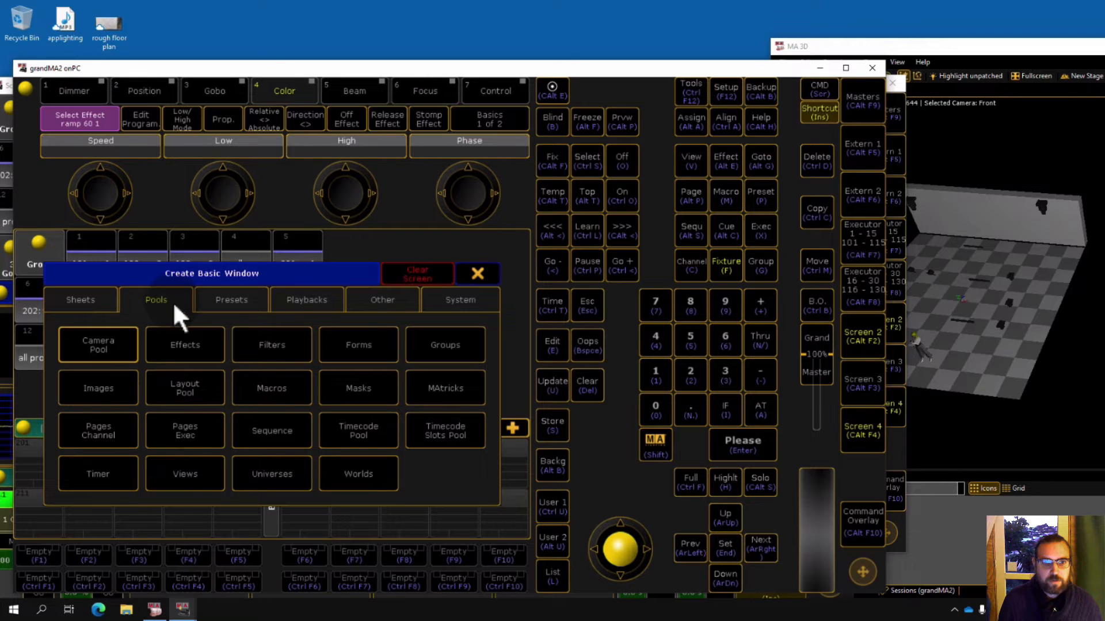
pyautogui.click(202, 435)
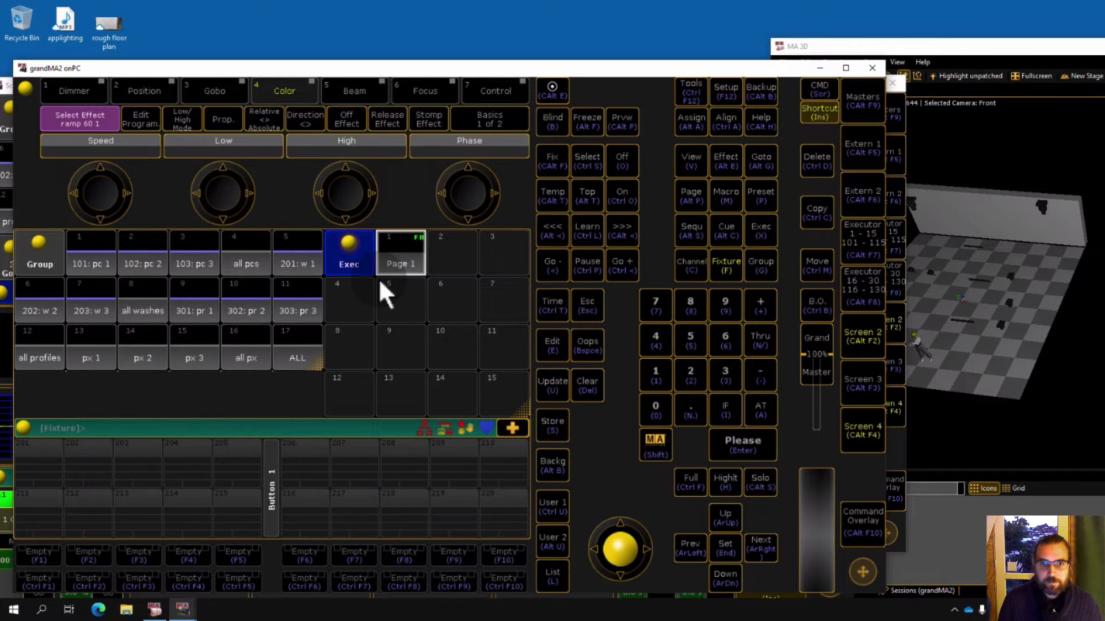
# Create executor pages 2, 3 and 4 in the pages pool.
pyautogui.click(454, 271)
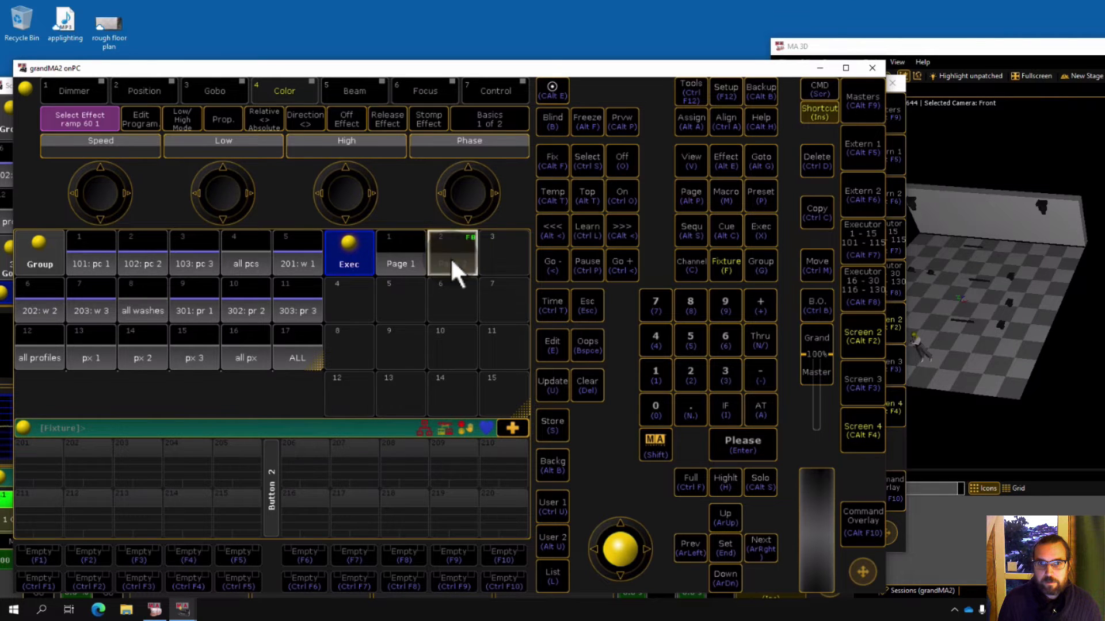
pyautogui.click(494, 262)
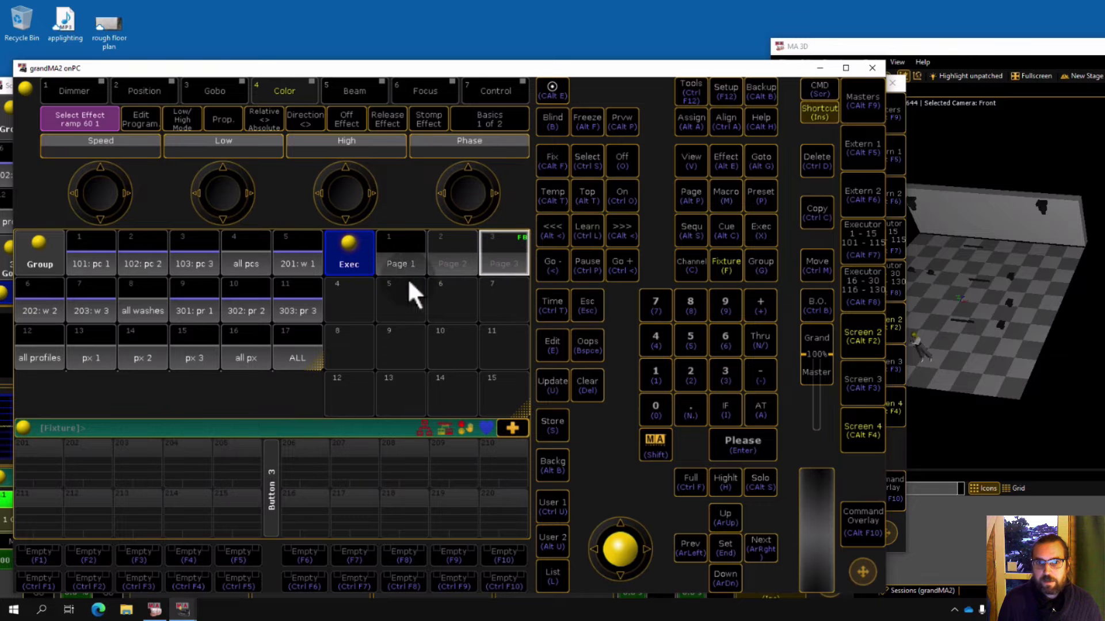
pyautogui.click(367, 284)
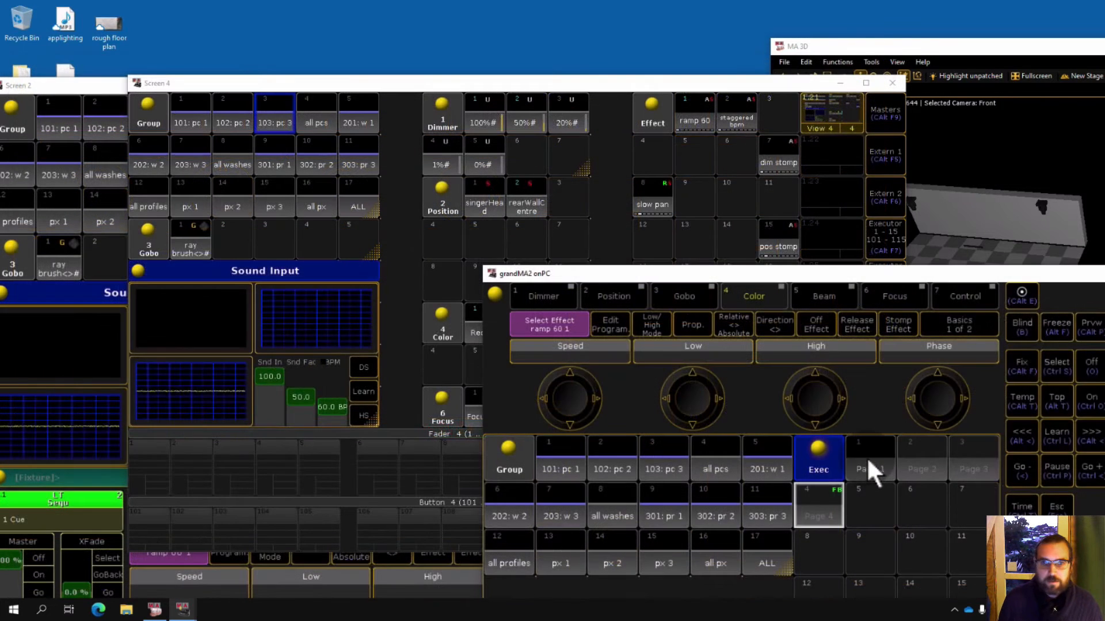
# Switch through executor pages 1 to 4 and return to page 1.
pyautogui.click(867, 459)
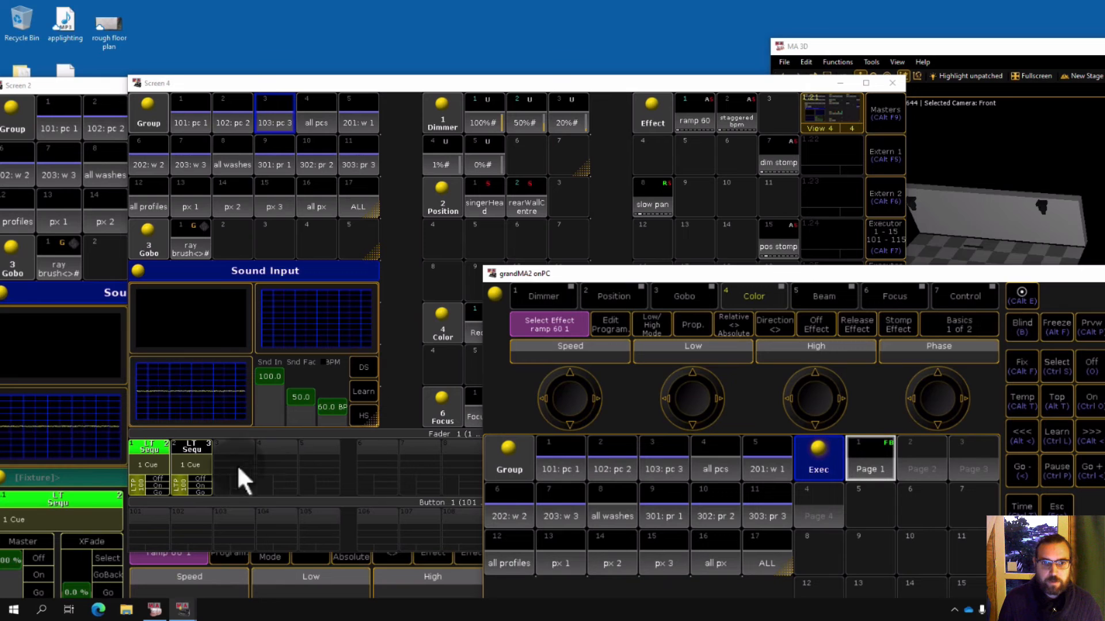
pyautogui.click(920, 457)
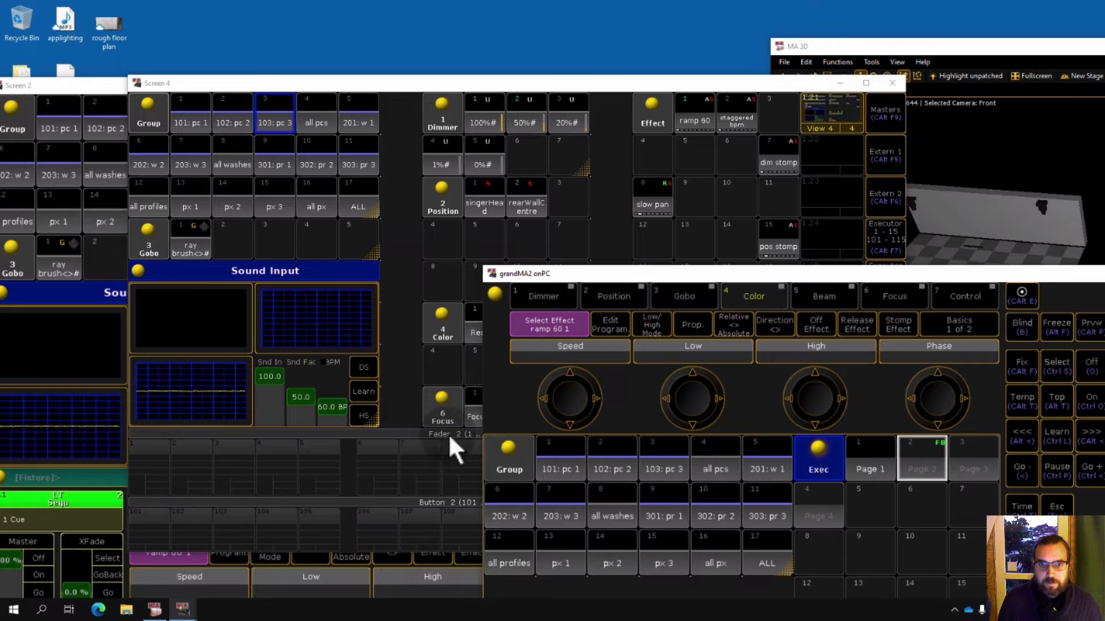
pyautogui.click(977, 458)
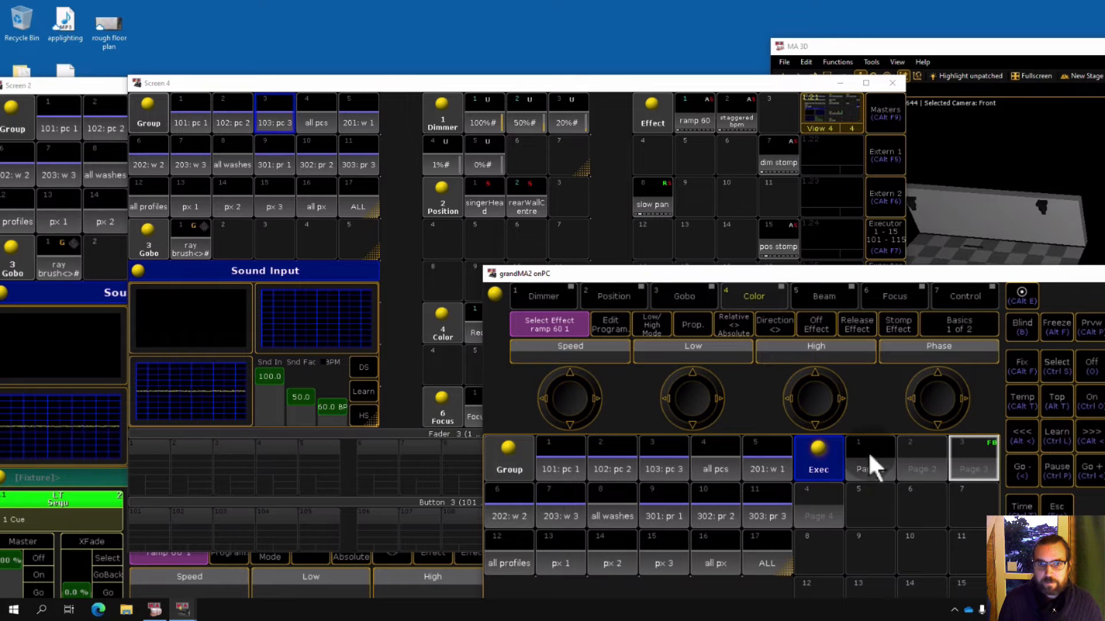
pyautogui.click(828, 509)
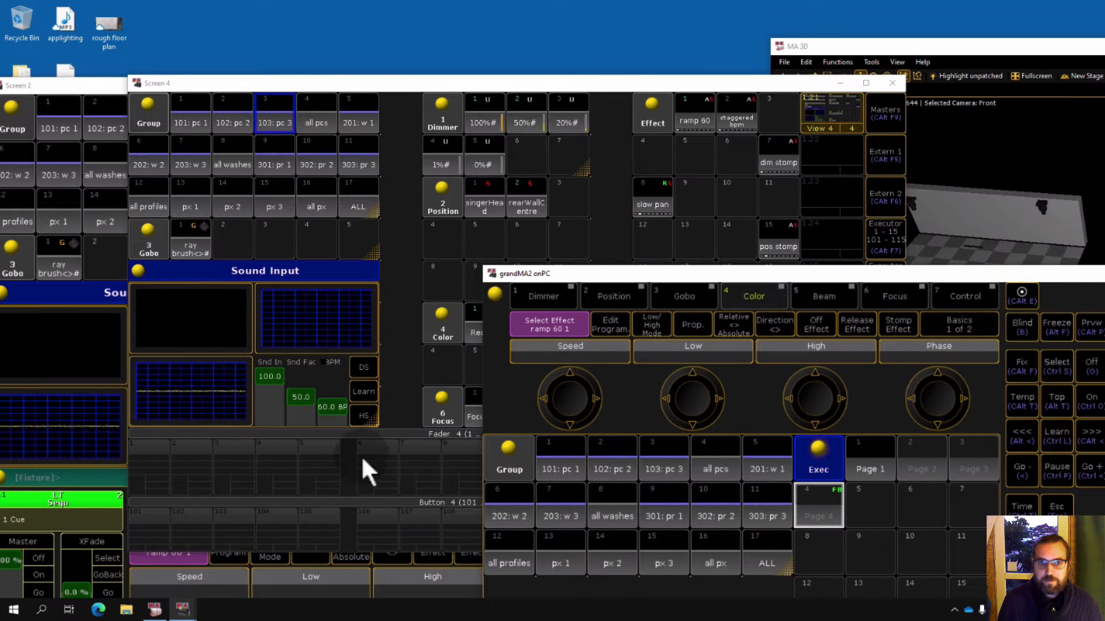
pyautogui.click(875, 461)
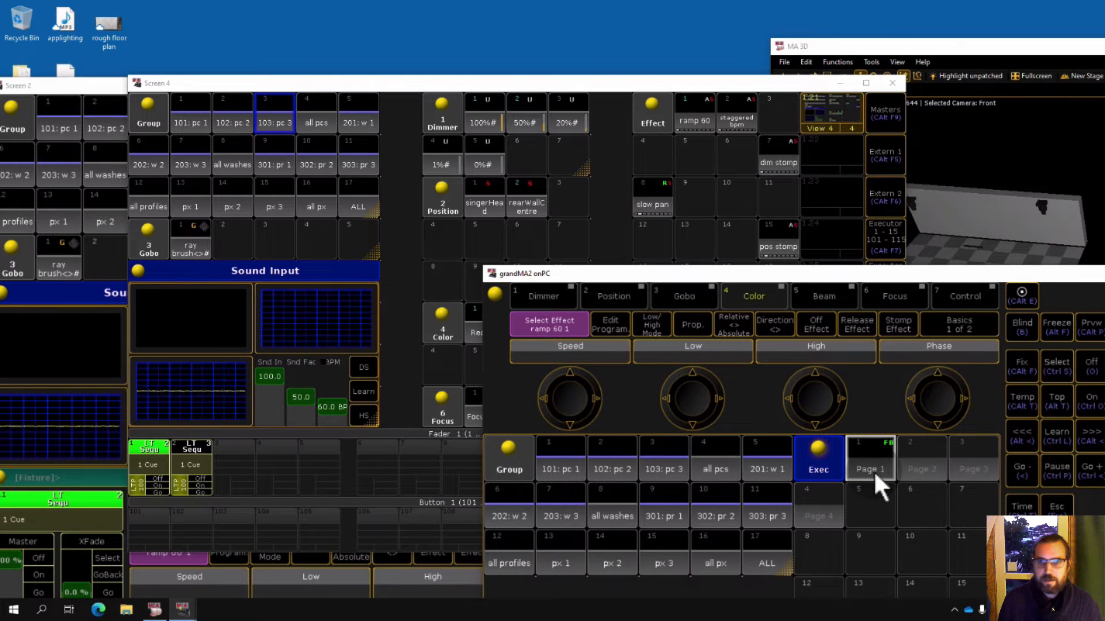
# Bring the Screen 4 window forward and reposition it beside the MA 3D stage view window.
pyautogui.click(572, 84)
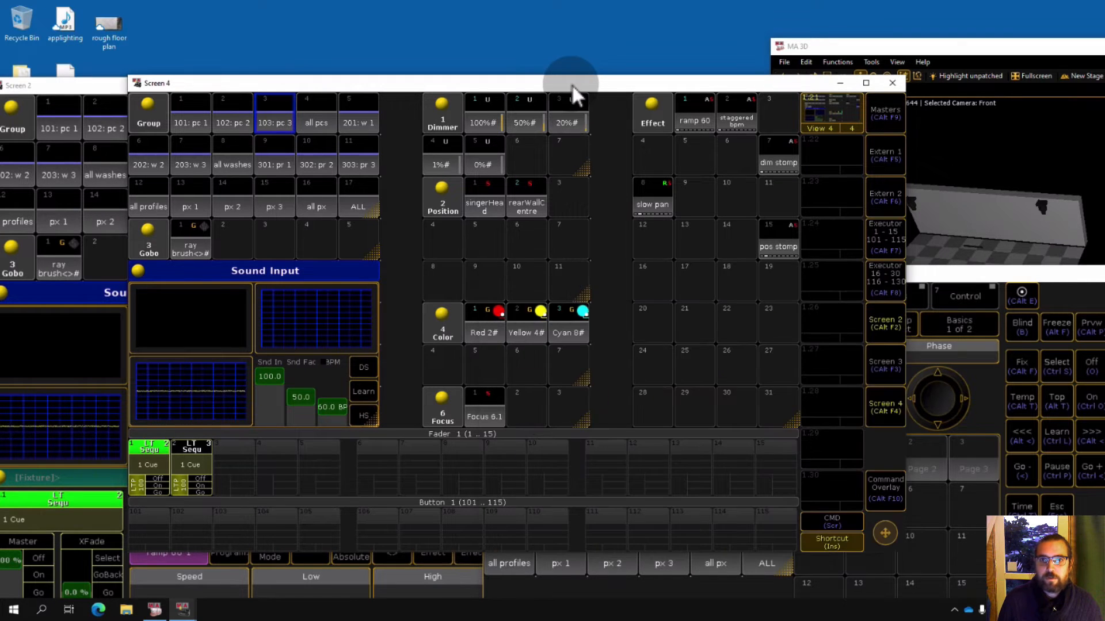
pyautogui.click(524, 207)
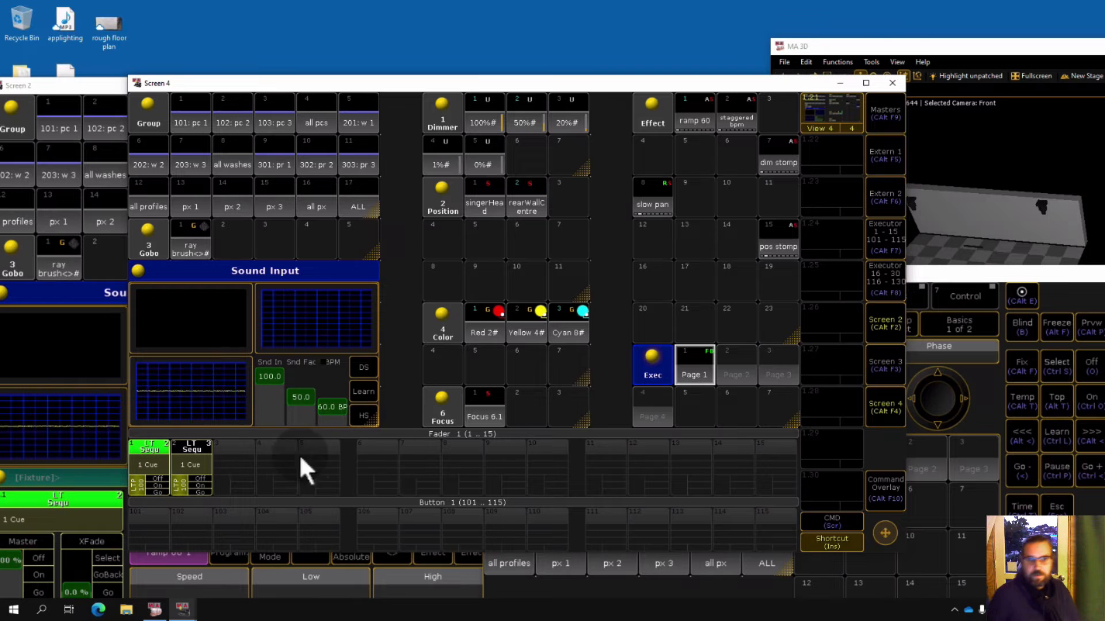
pyautogui.click(950, 49)
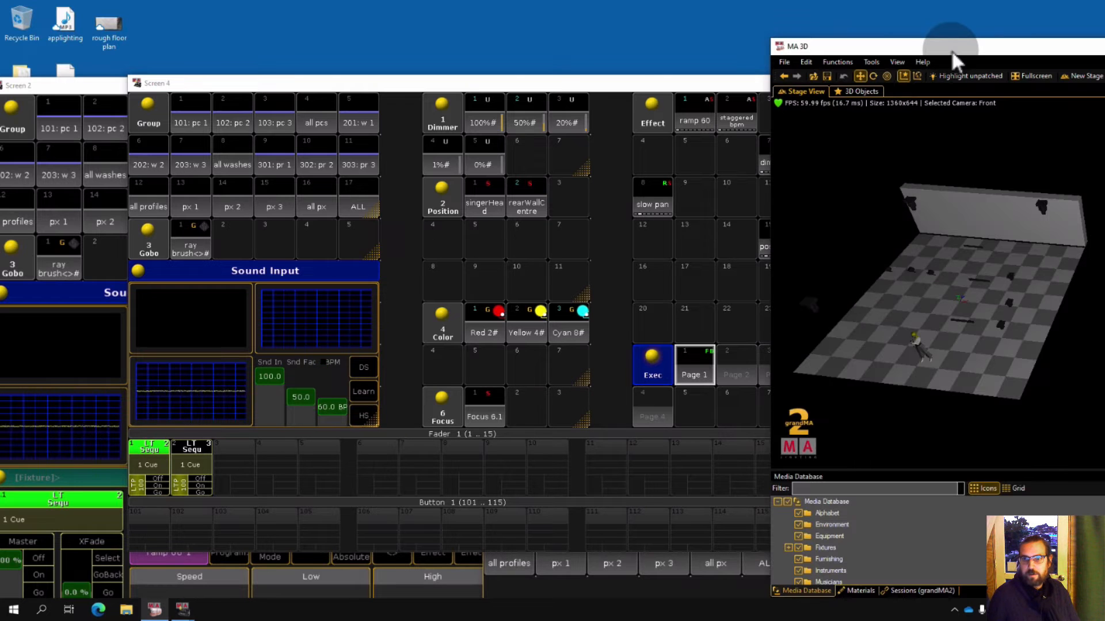
pyautogui.click(648, 83)
pyautogui.click(951, 254)
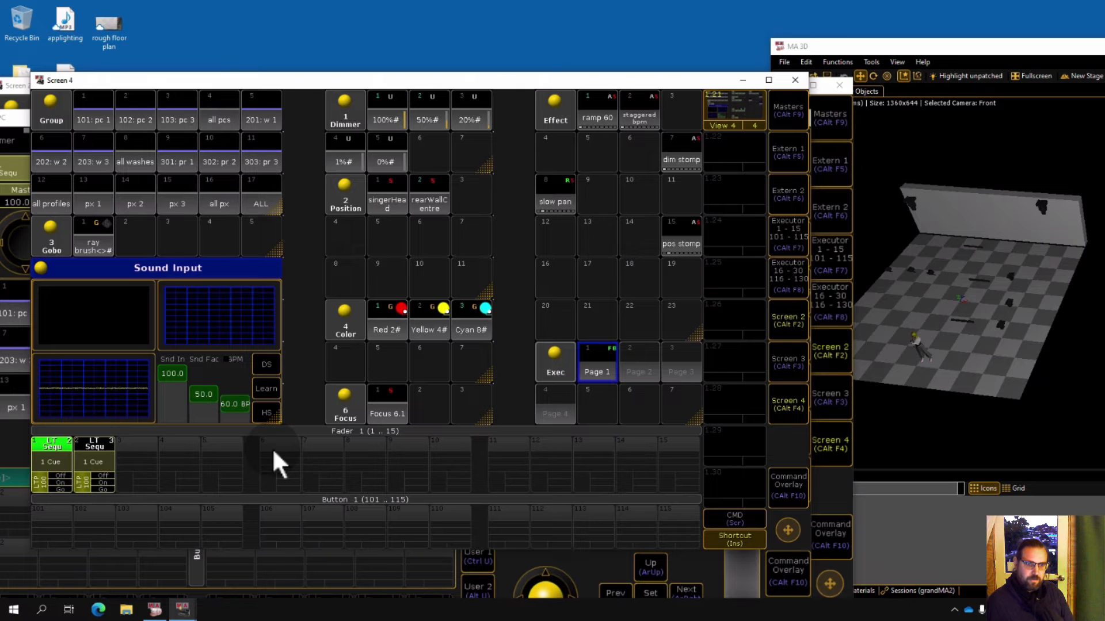
# Inspect executor 1's sequence, close the editor, and fire its first cue.
pyautogui.click(53, 461)
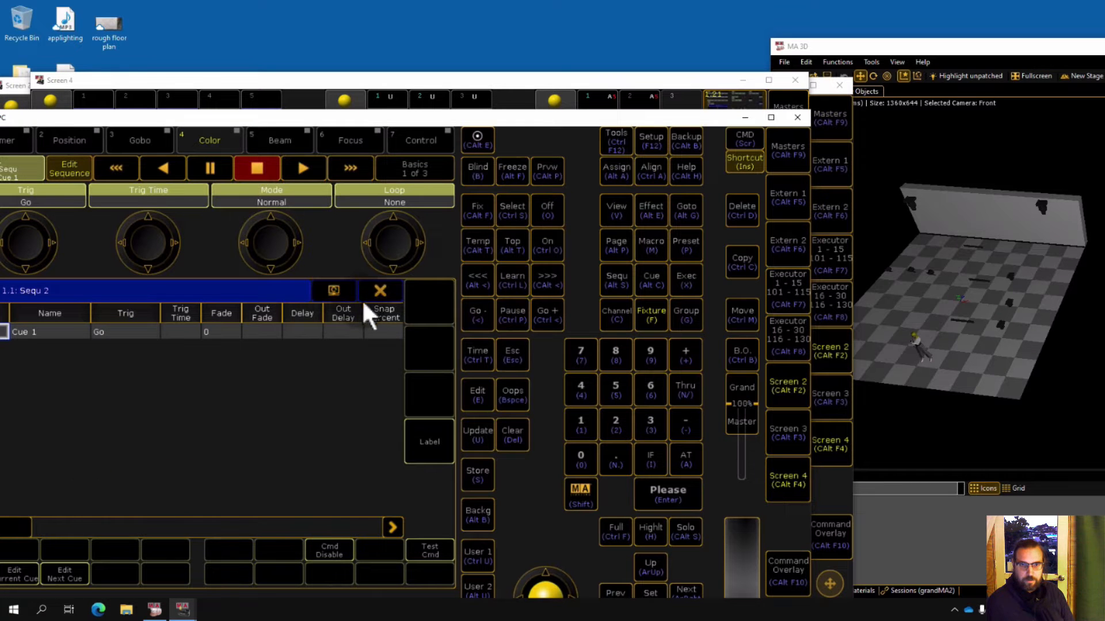
pyautogui.click(380, 290)
pyautogui.click(62, 487)
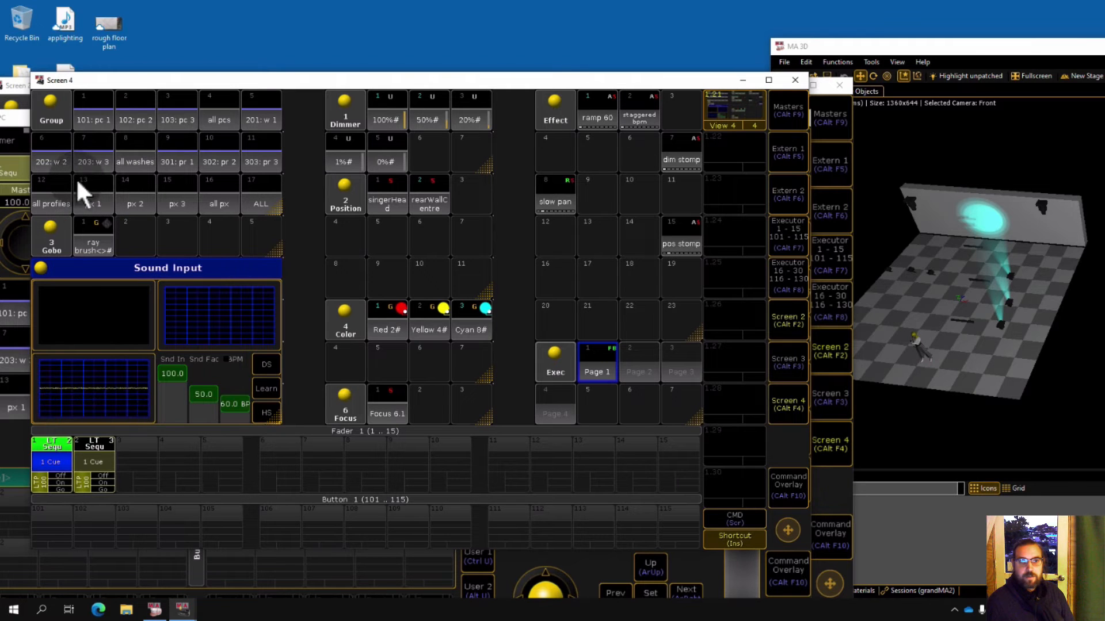
# Select the all washes group, apply the Yellow color preset, and store it as a second cue on executor 1.
pyautogui.click(133, 153)
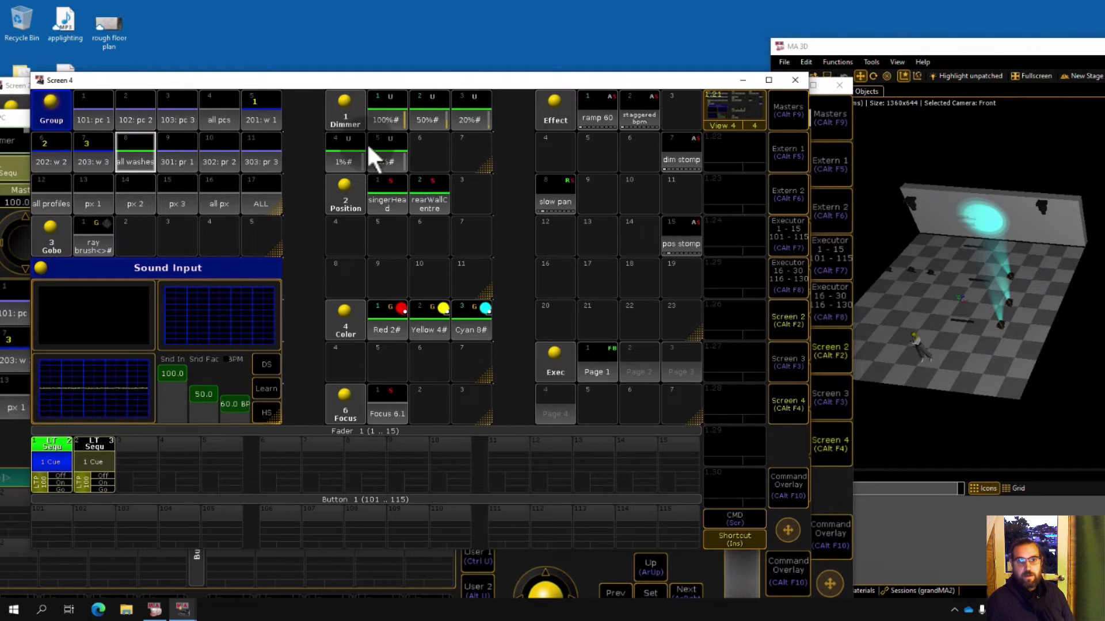
pyautogui.click(437, 321)
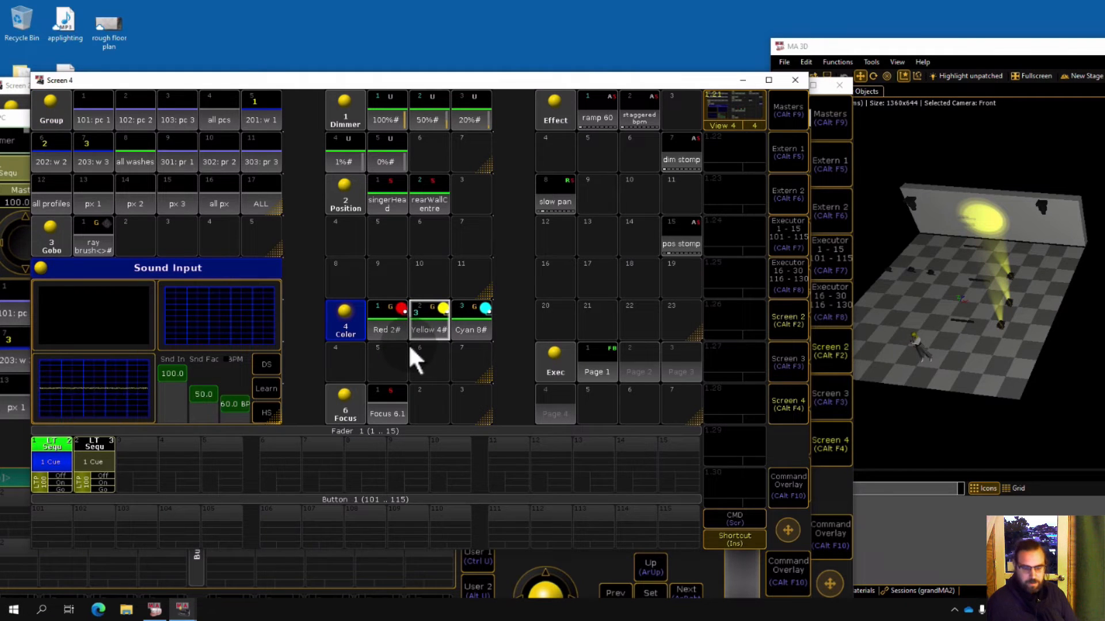
pyautogui.press('s')
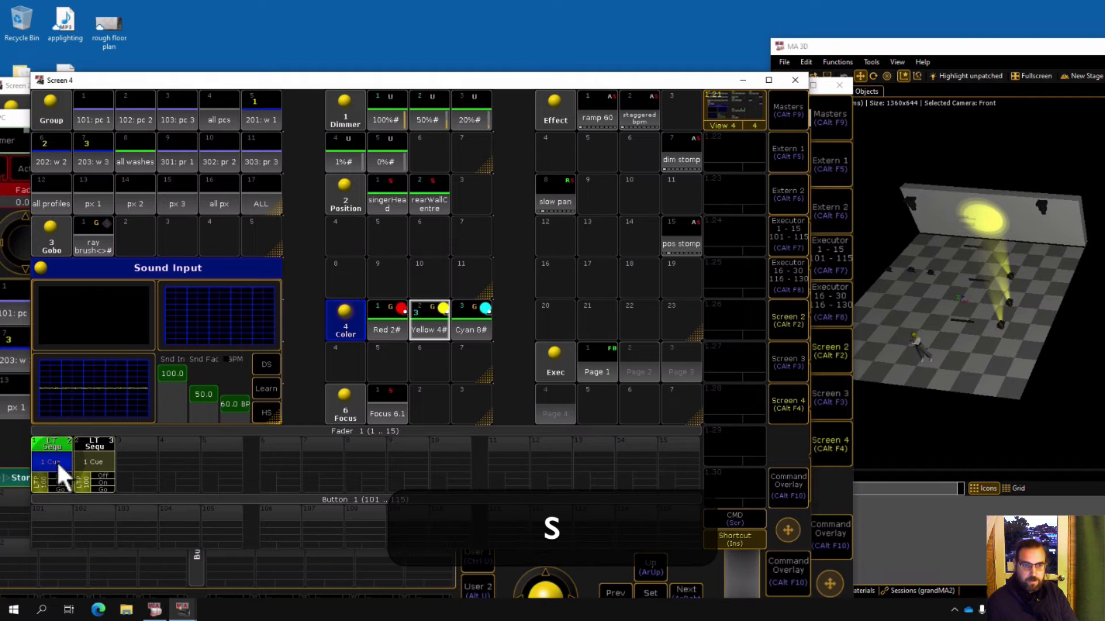
pyautogui.click(57, 460)
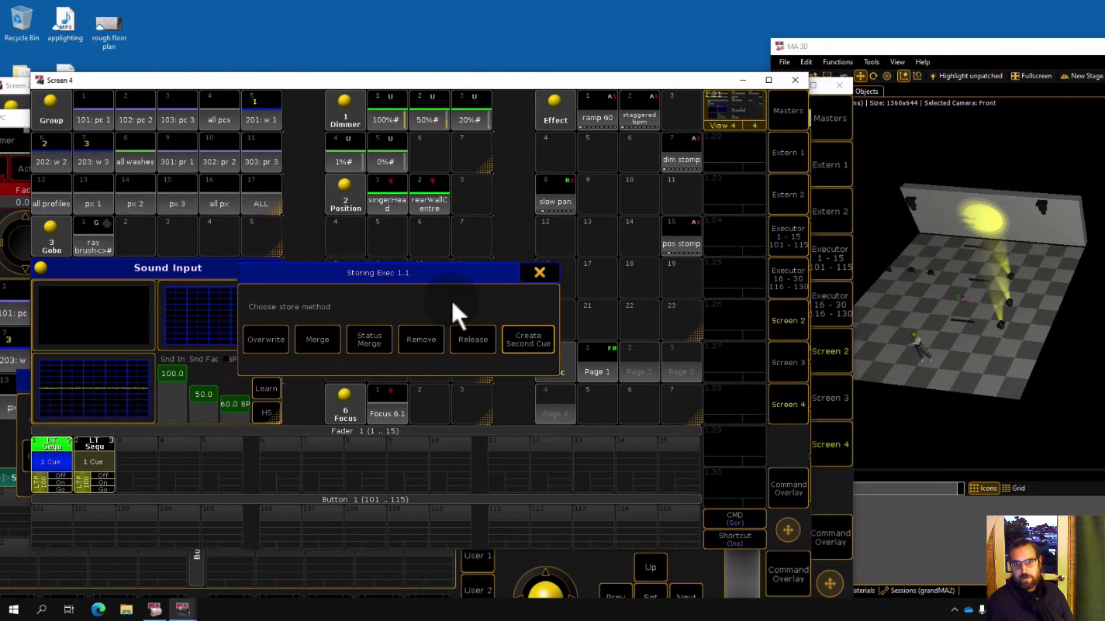
pyautogui.click(523, 346)
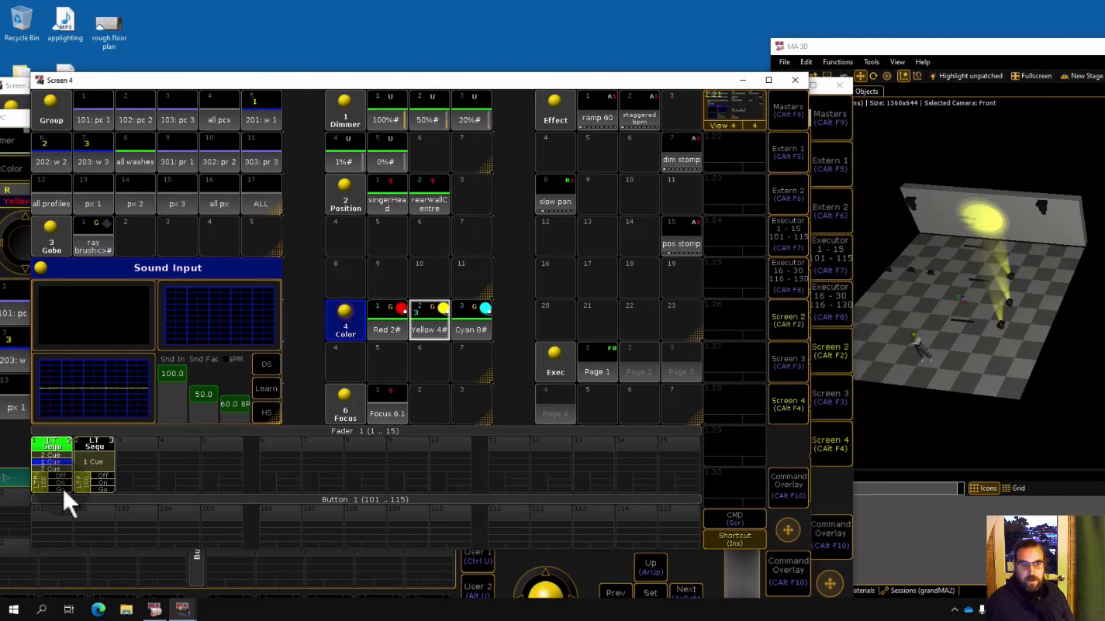
# Clear the programmer and test executor 1's cues in the fader view with its Off, On and Go buttons.
pyautogui.click(786, 239)
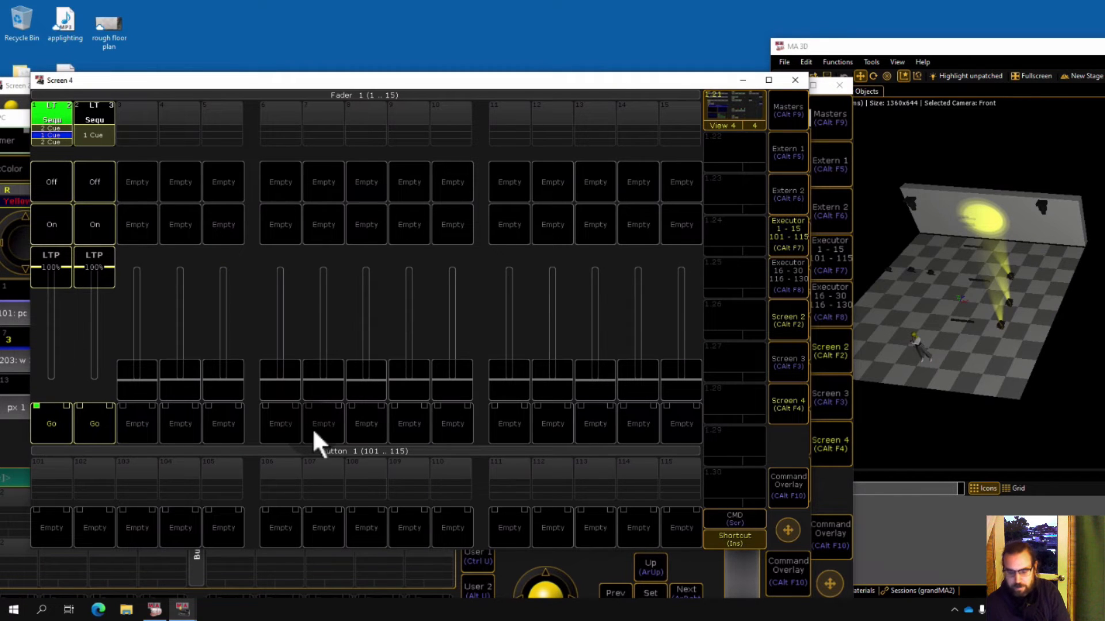
pyautogui.press('BackSpace')
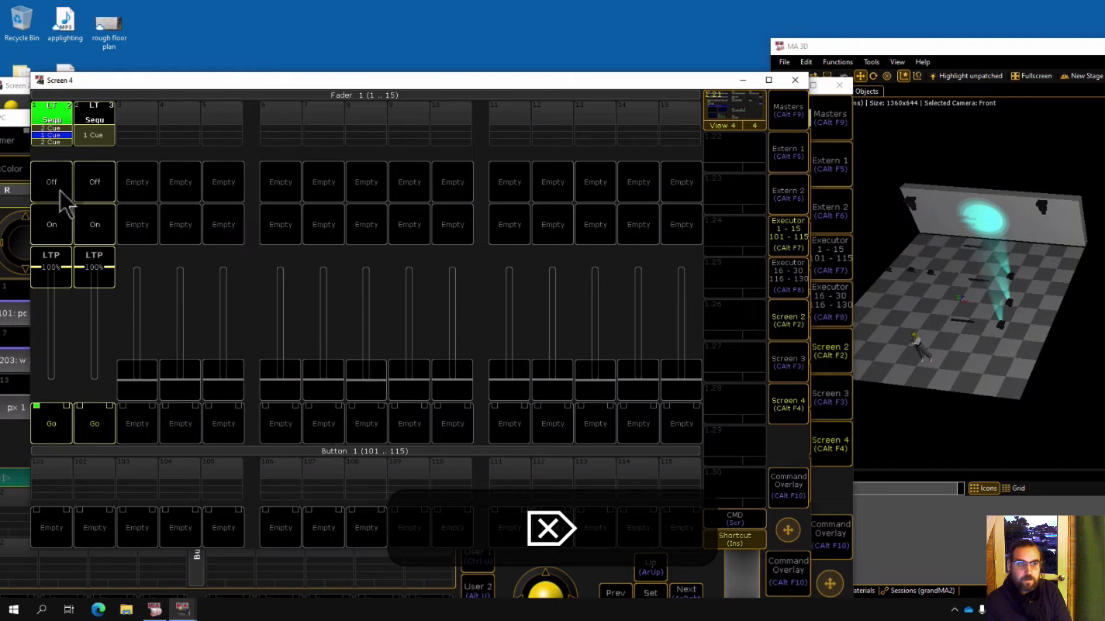
pyautogui.click(59, 190)
pyautogui.click(62, 229)
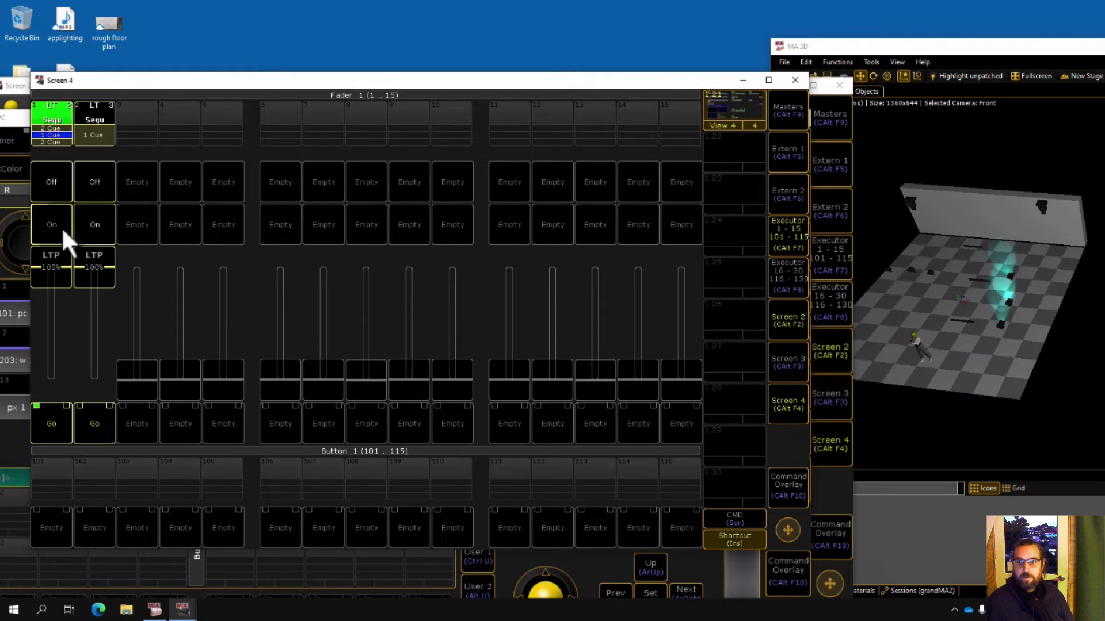
pyautogui.click(48, 432)
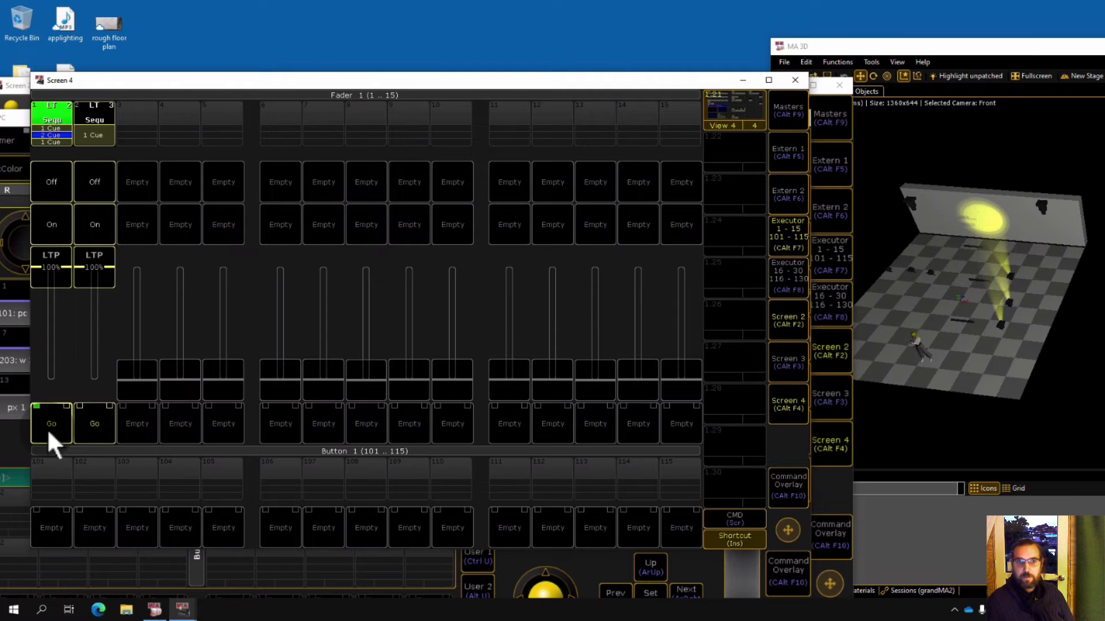
pyautogui.click(47, 430)
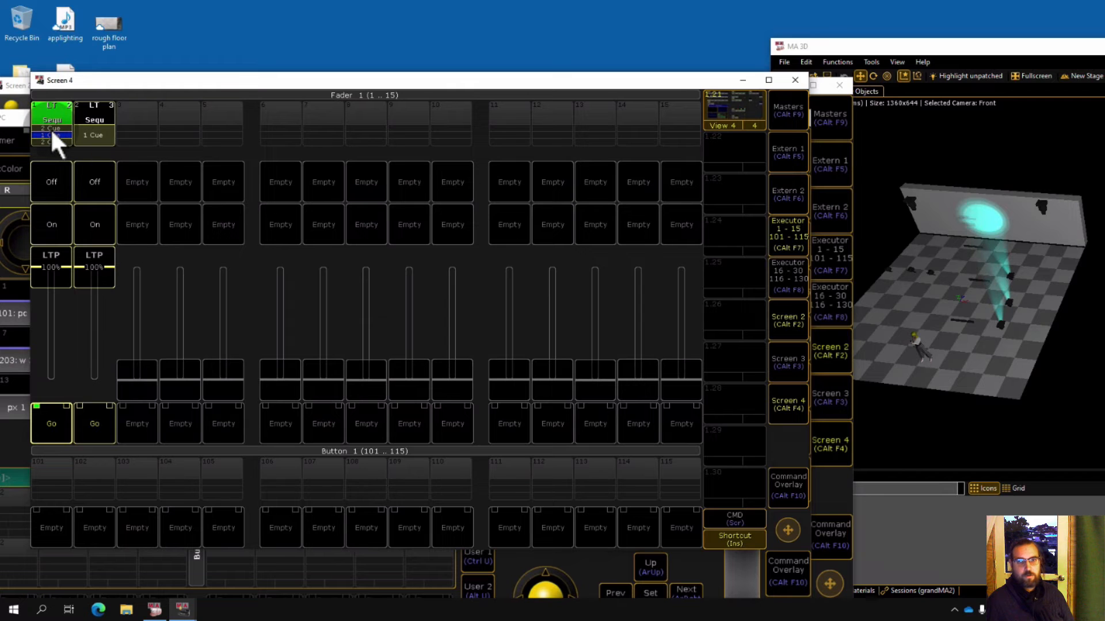
pyautogui.click(49, 415)
pyautogui.click(49, 415)
pyautogui.click(49, 415)
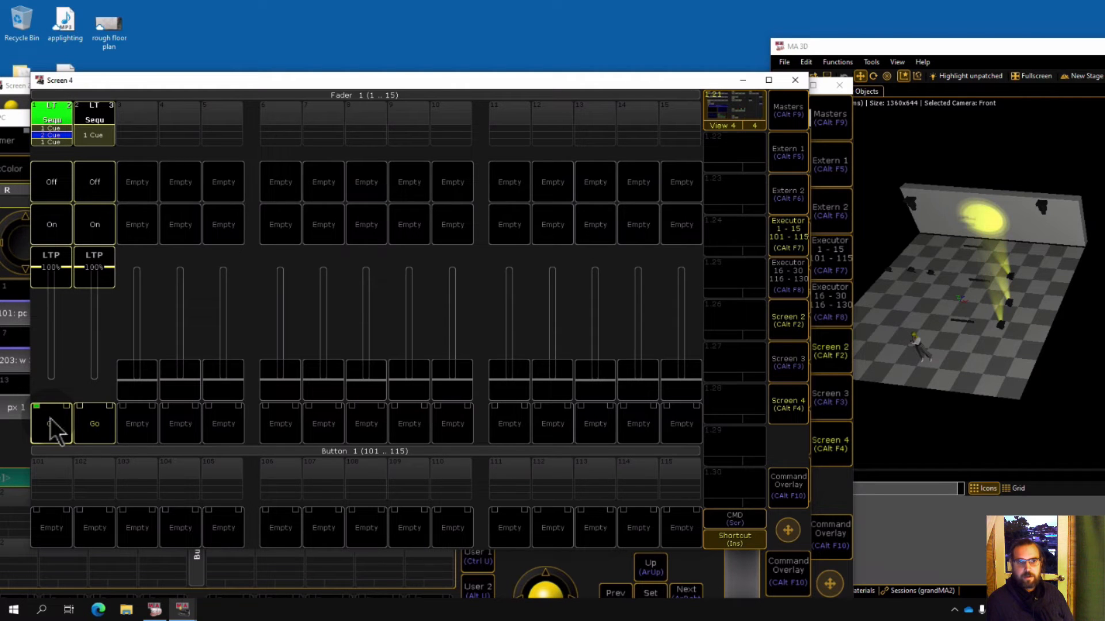
pyautogui.click(49, 415)
pyautogui.click(782, 240)
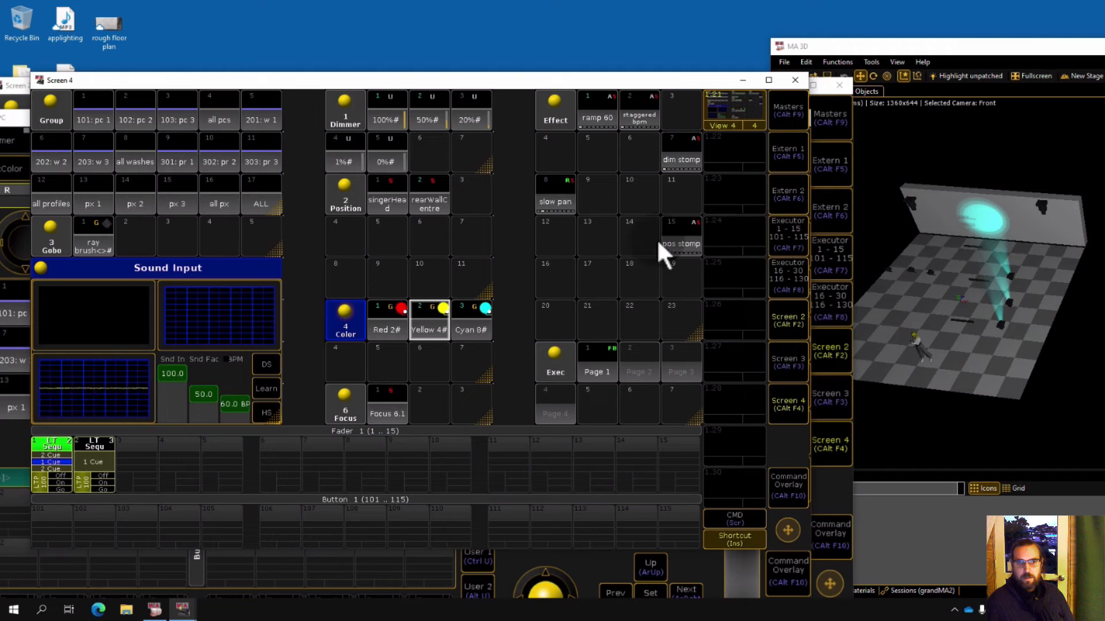
# Select the all washes group, apply the Red color preset, and store it as another cue on executor 1.
pyautogui.click(135, 153)
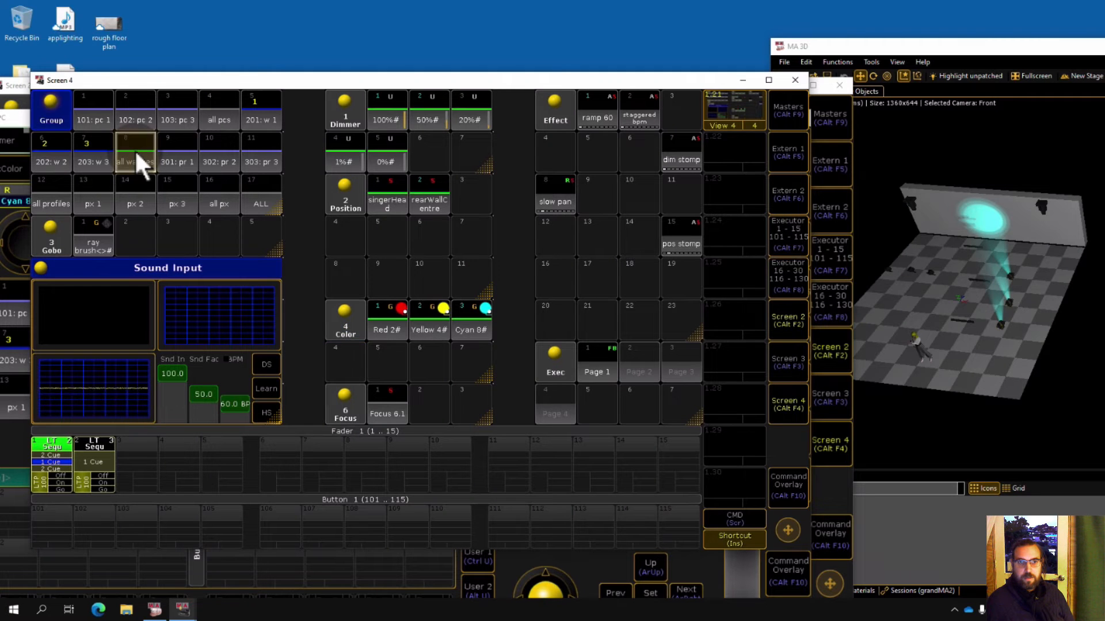
pyautogui.click(400, 317)
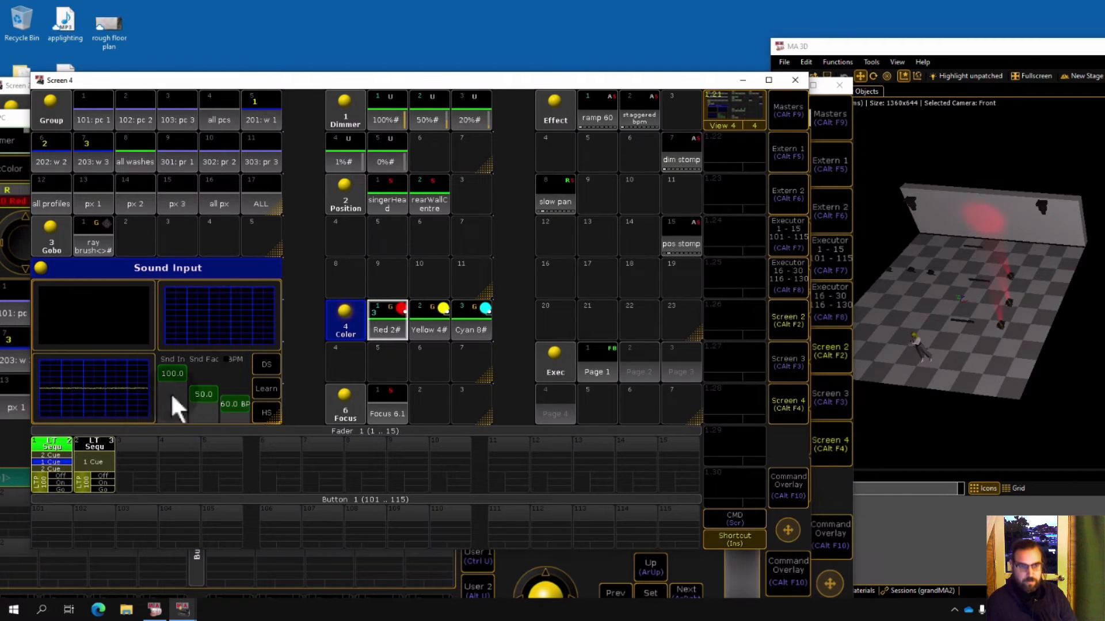
pyautogui.press('s')
pyautogui.click(57, 461)
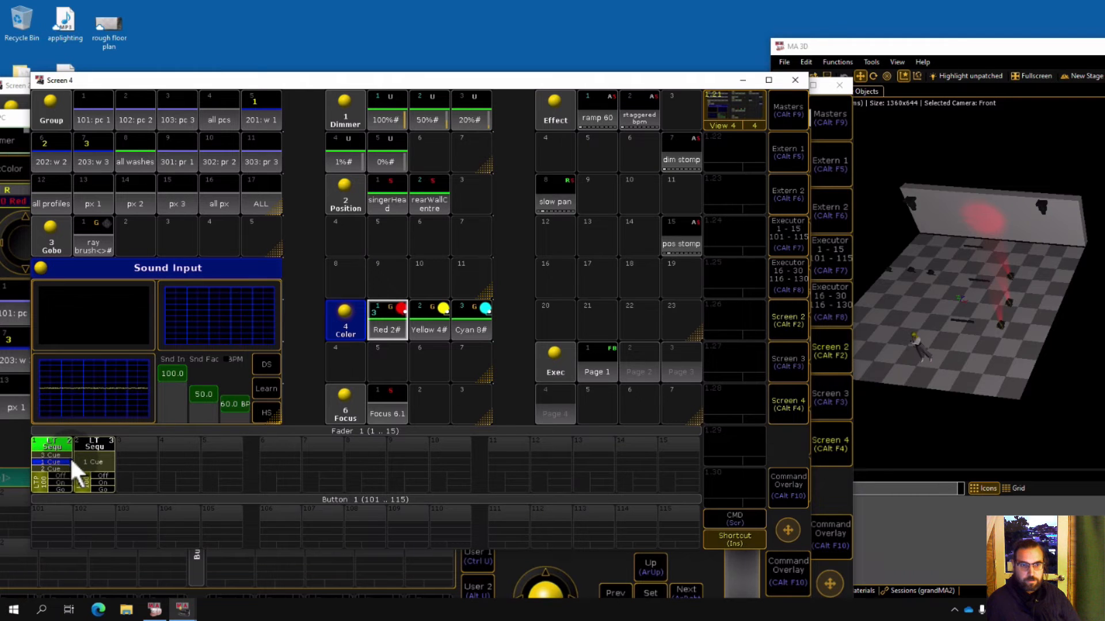
# Clear the programmer and run through executor 1's cues in the fader view with Off, On and Go.
pyautogui.click(792, 233)
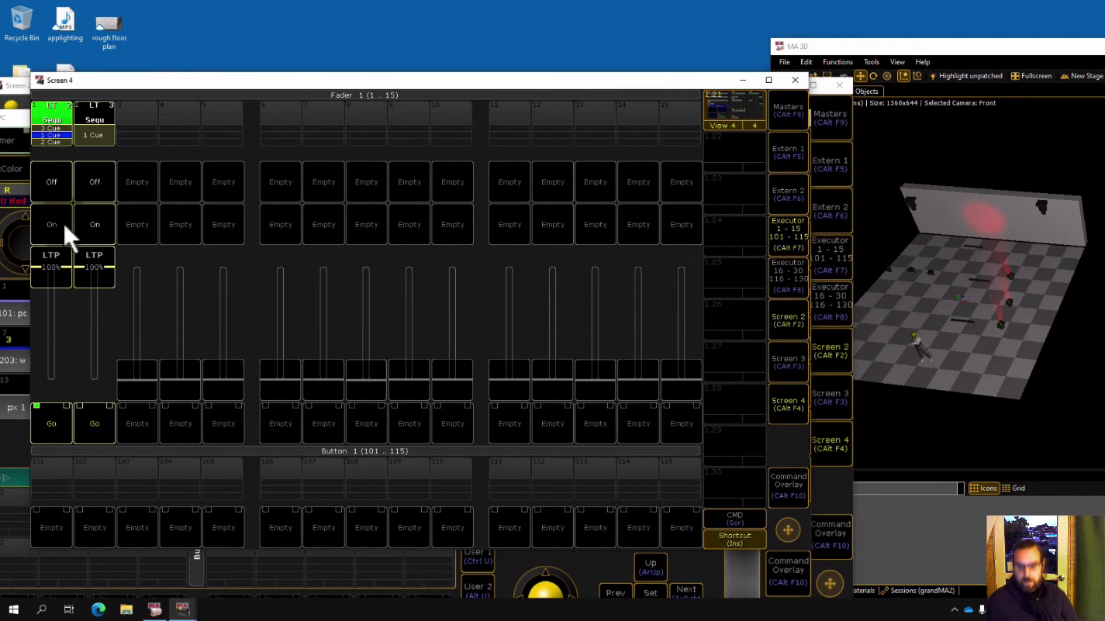
pyautogui.press('Delete')
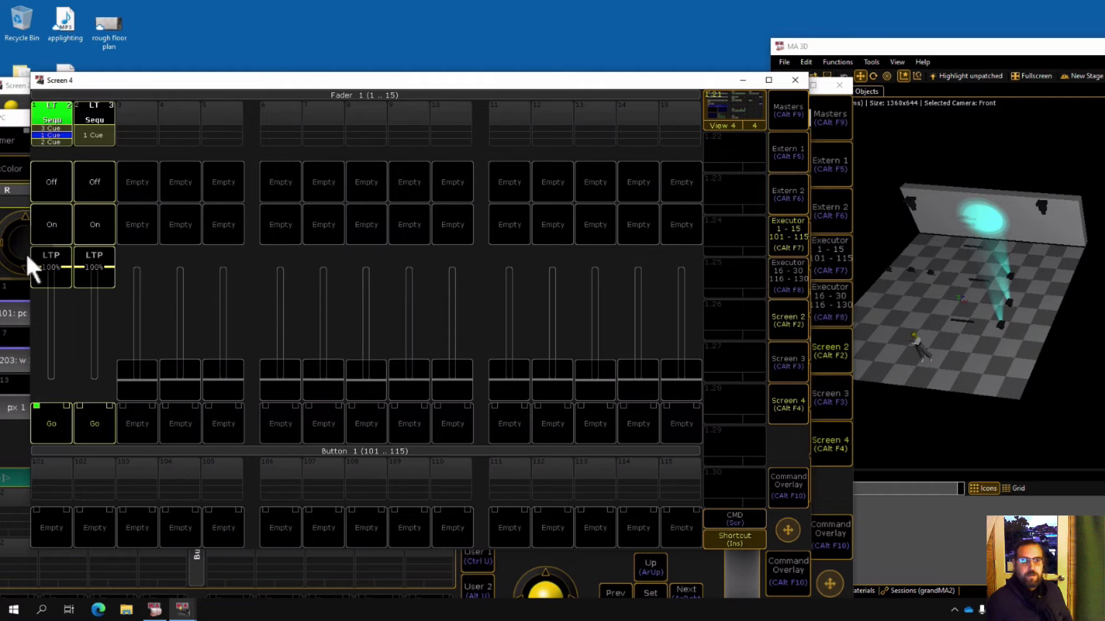
pyautogui.click(50, 184)
pyautogui.click(53, 214)
pyautogui.click(53, 416)
pyautogui.click(52, 417)
pyautogui.click(53, 416)
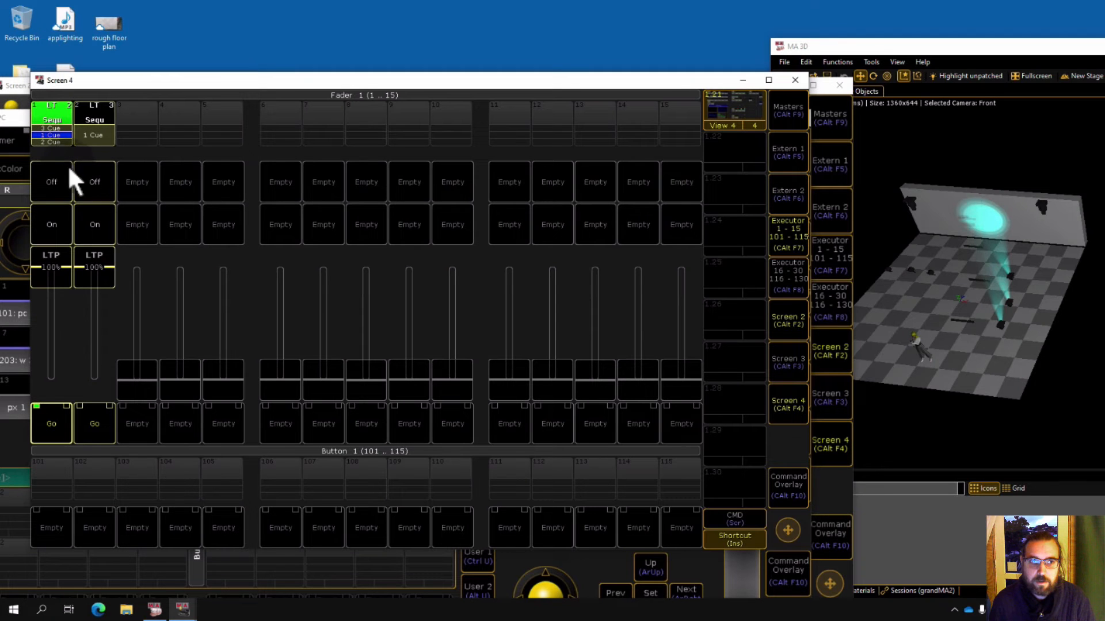
# Open executor 1's sequence and set cue 1's fade to 1 and cue 2's fade to 2.
pyautogui.click(53, 138)
pyautogui.moveTo(141, 122); pyautogui.dragTo(237, 92)
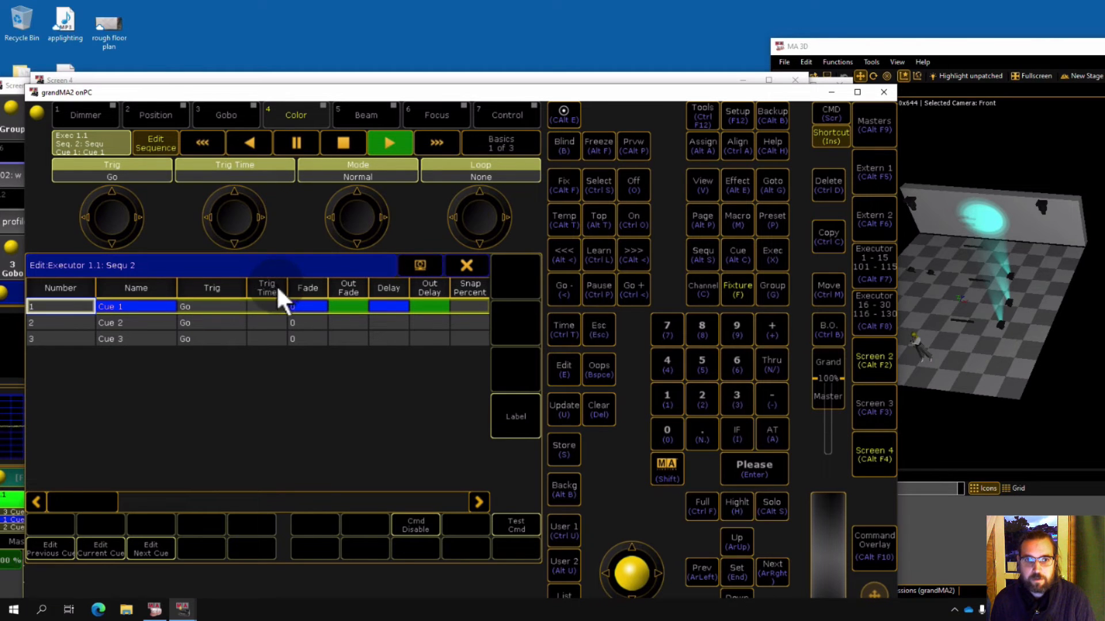
pyautogui.click(315, 324)
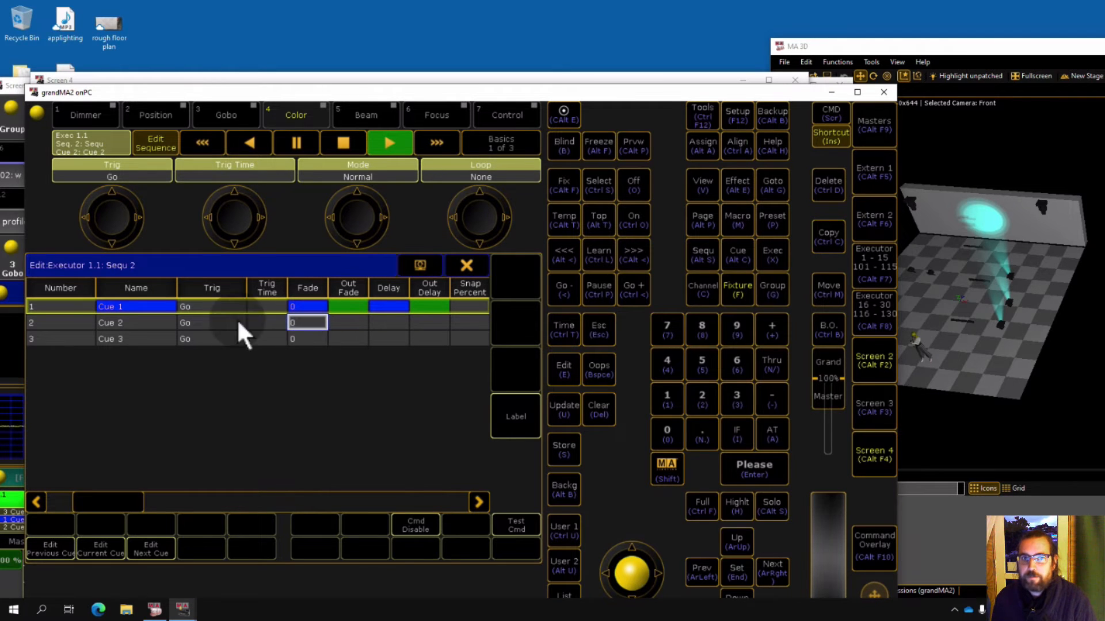
pyautogui.doubleClick(304, 310)
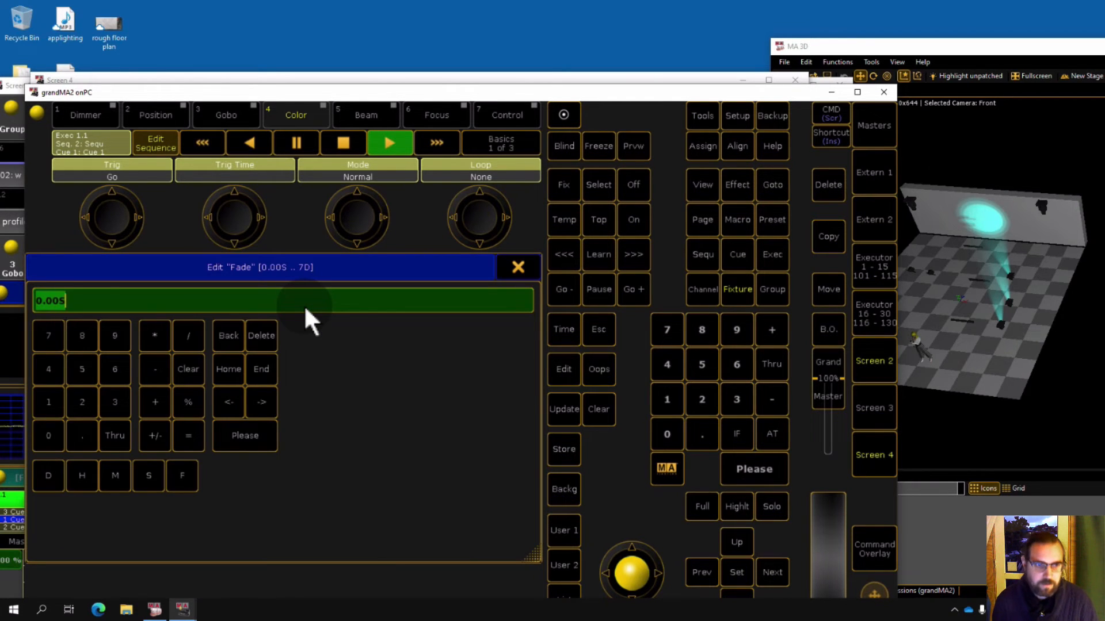
pyautogui.write('5')
pyautogui.press('Return')
pyautogui.rightClick(315, 322)
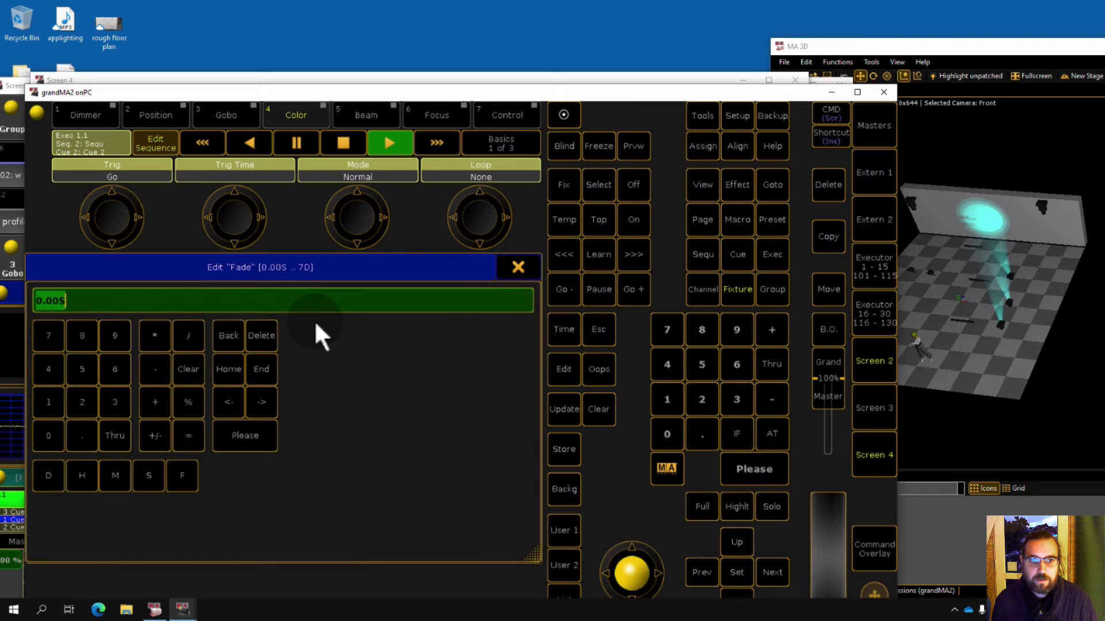
pyautogui.write('2')
pyautogui.press('Return')
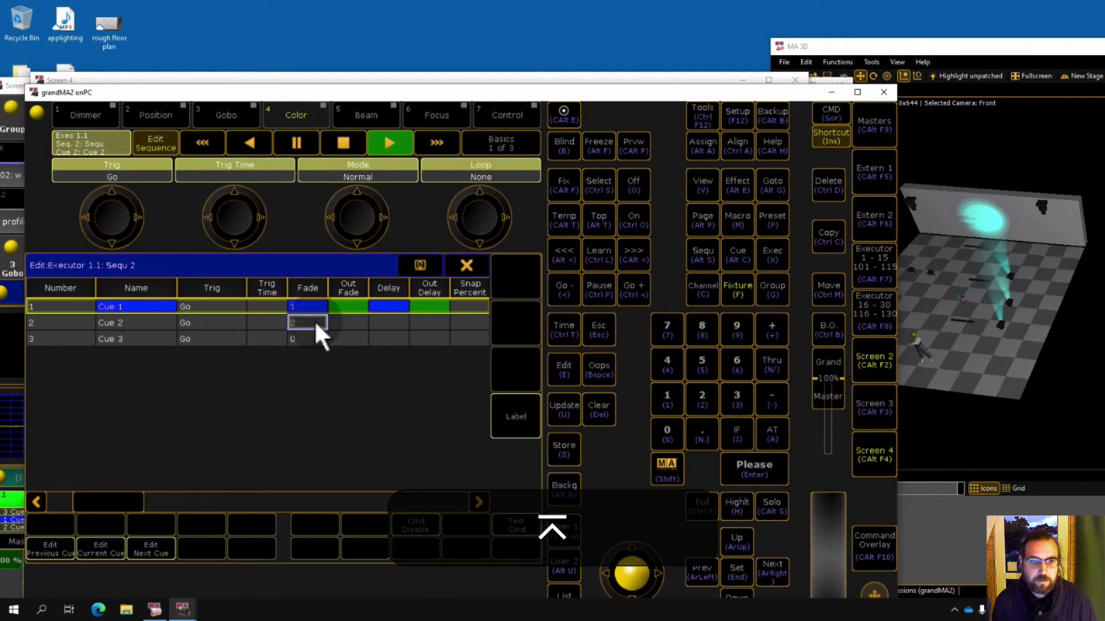
pyautogui.click(464, 268)
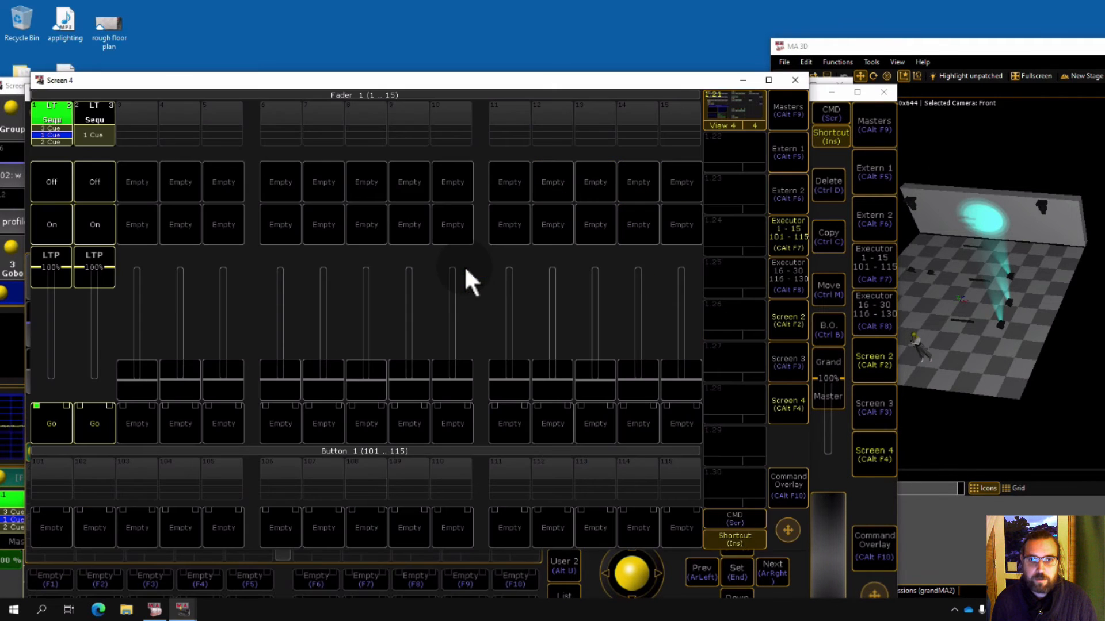
# Test the faded cue transitions on executor 1 with Off, On and Go, then return to the main view.
pyautogui.click(57, 179)
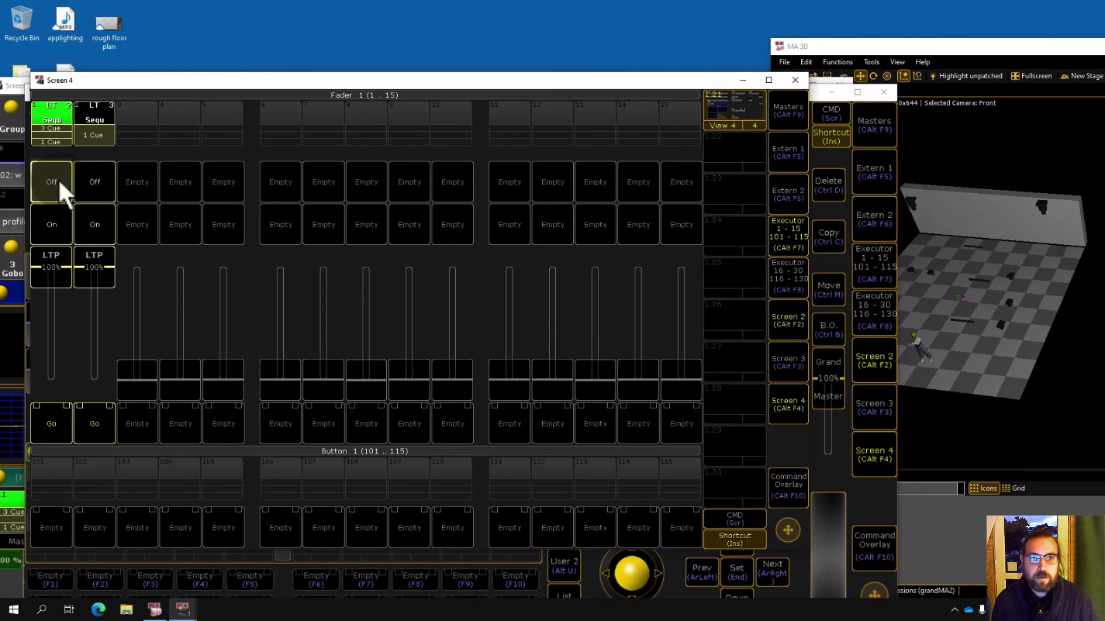
pyautogui.click(59, 229)
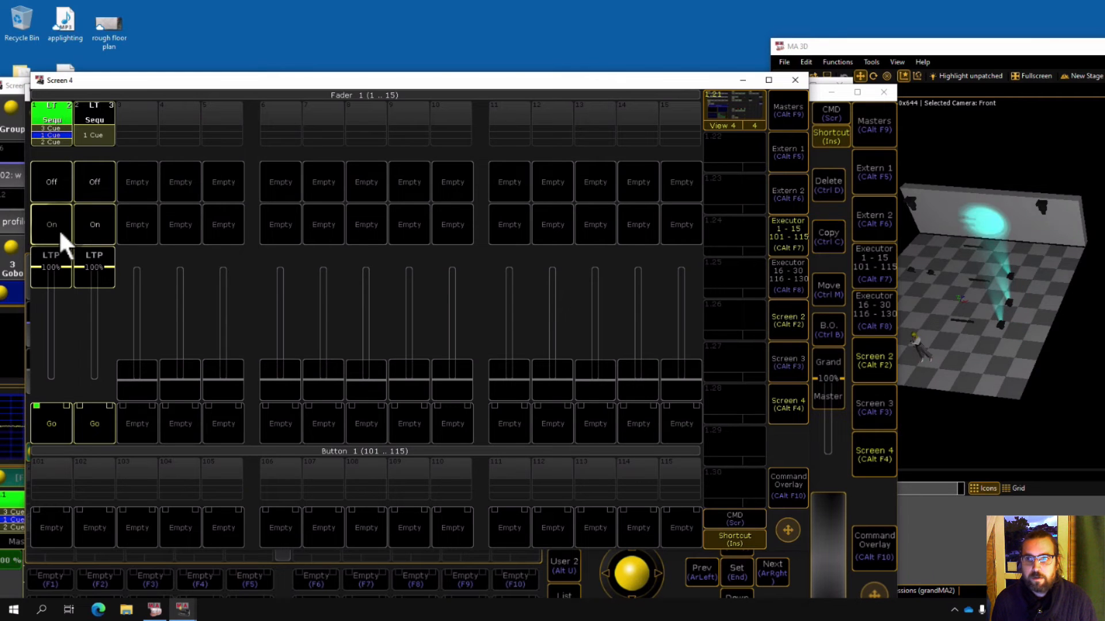
pyautogui.click(53, 415)
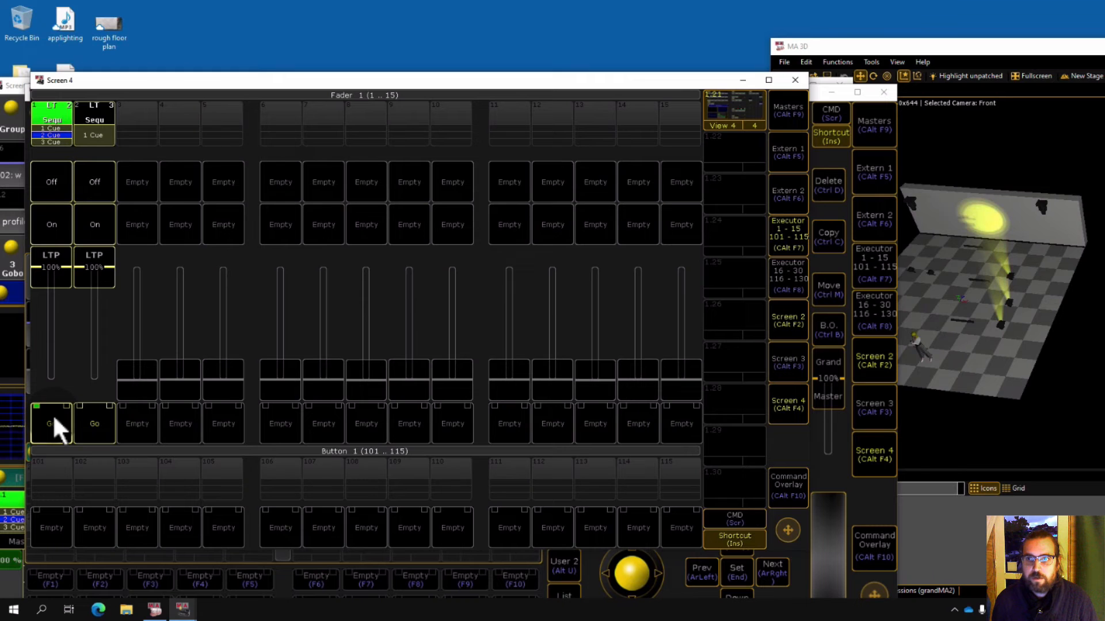
pyautogui.click(54, 416)
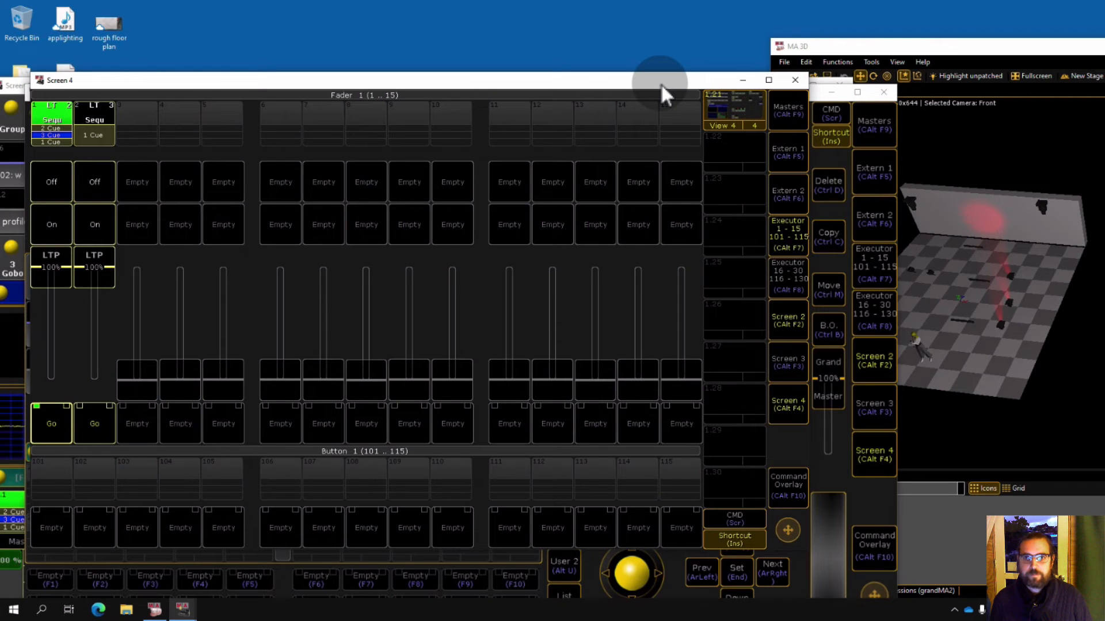
pyautogui.click(787, 232)
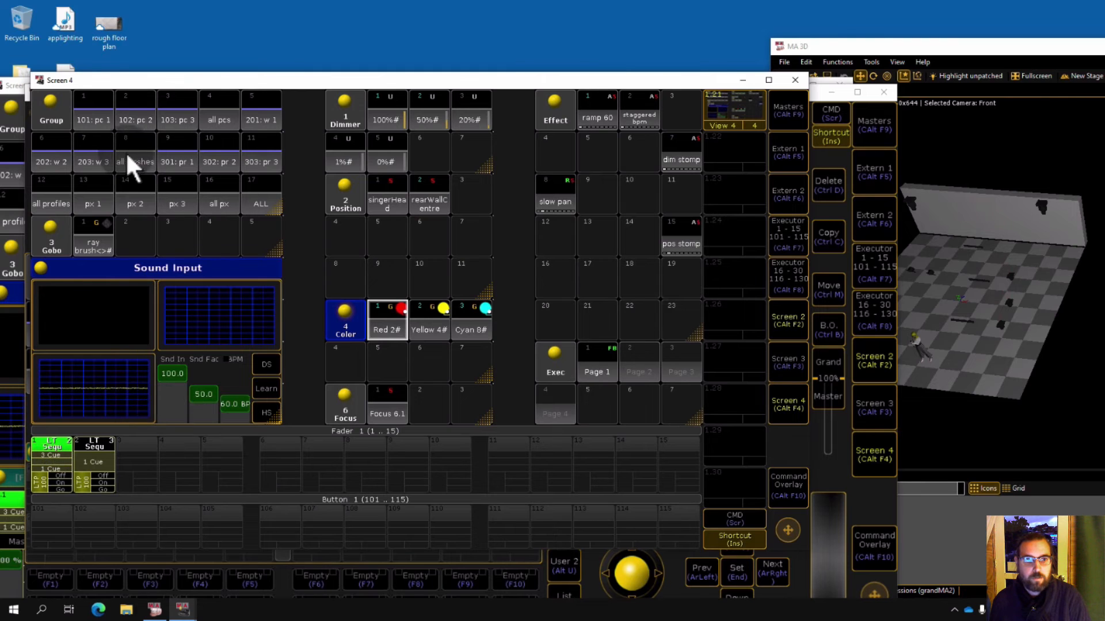
# Select the all profiles group, apply the 100% dimmer and singerHead position presets, and store them as a cue on executor 3.
pyautogui.click(56, 200)
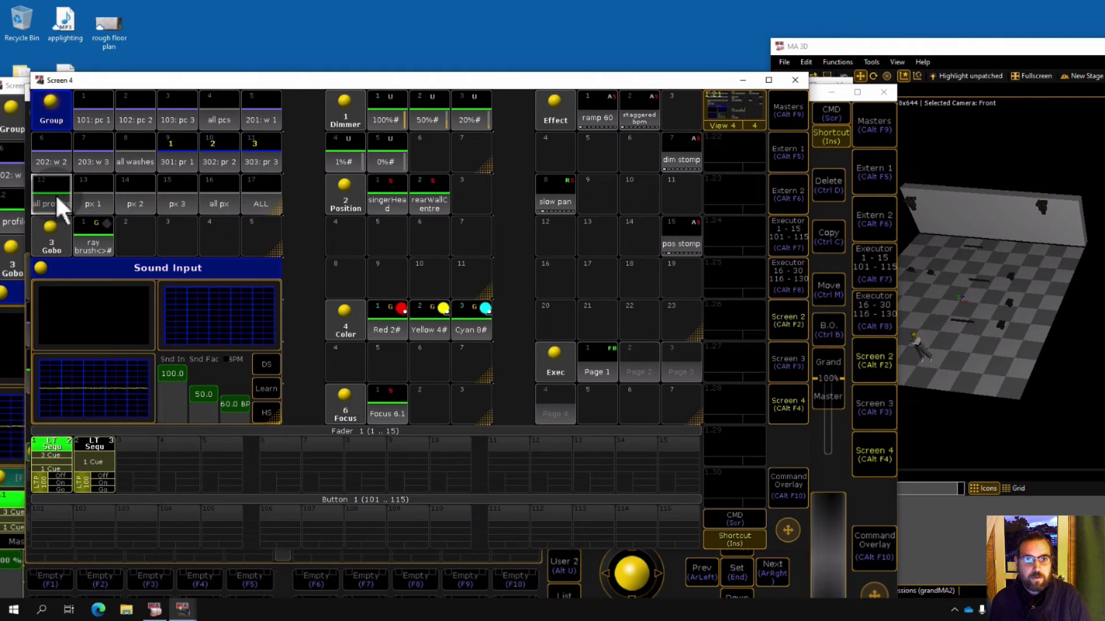
pyautogui.click(379, 113)
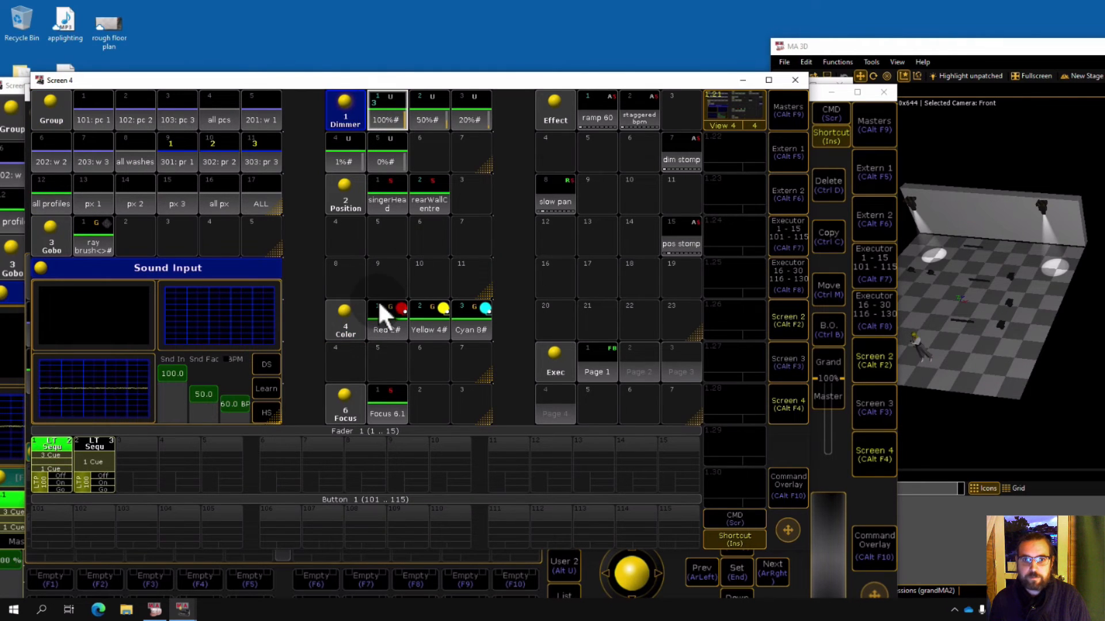
pyautogui.click(388, 200)
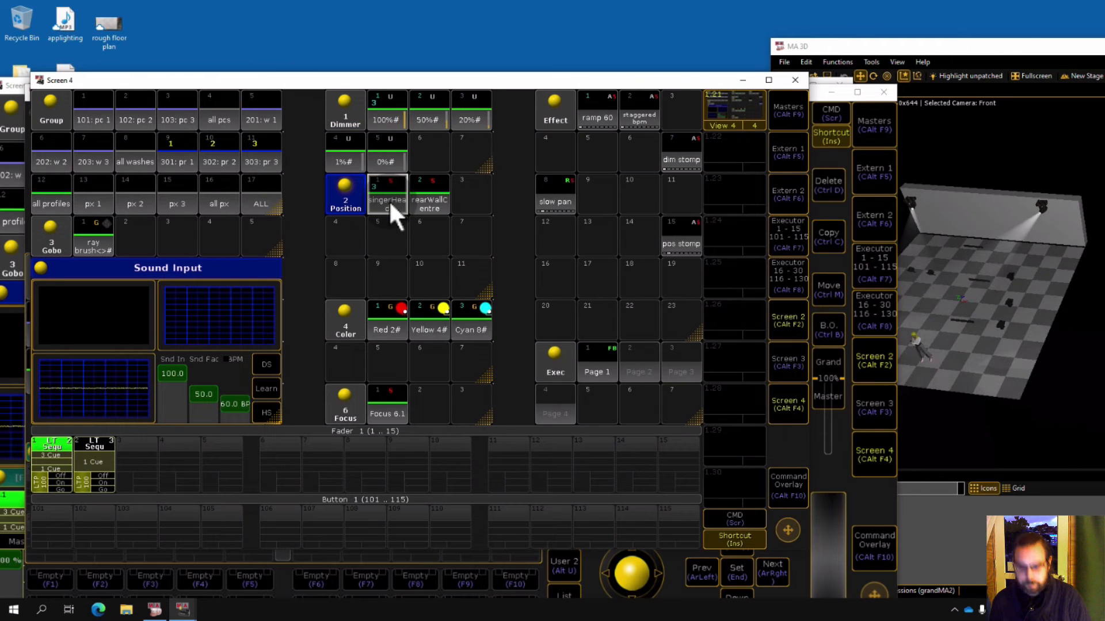
pyautogui.press('s')
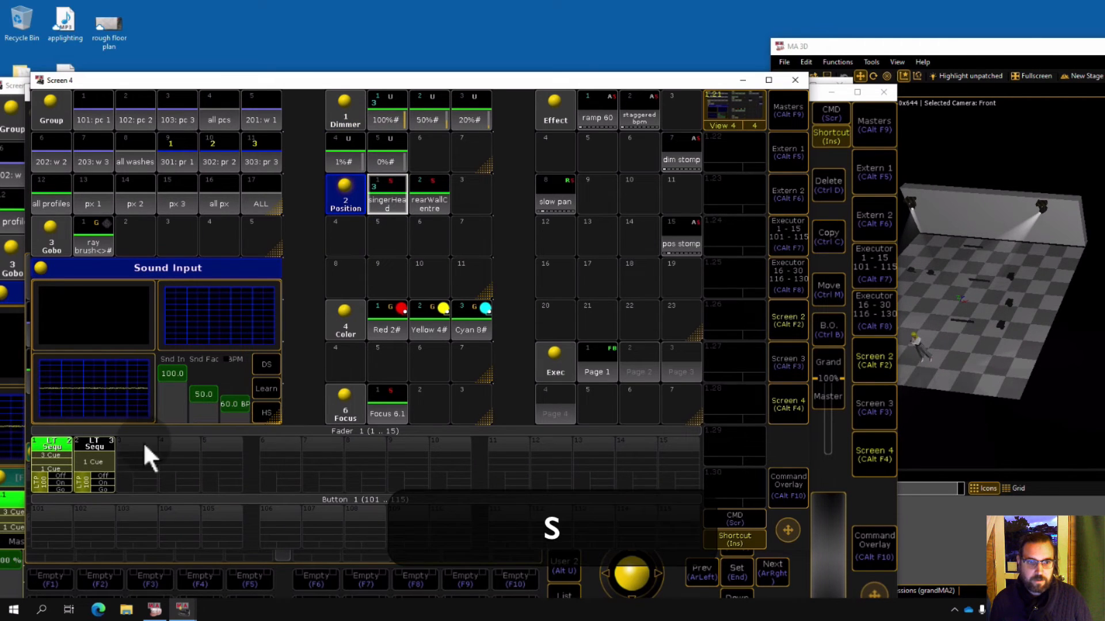
pyautogui.click(138, 447)
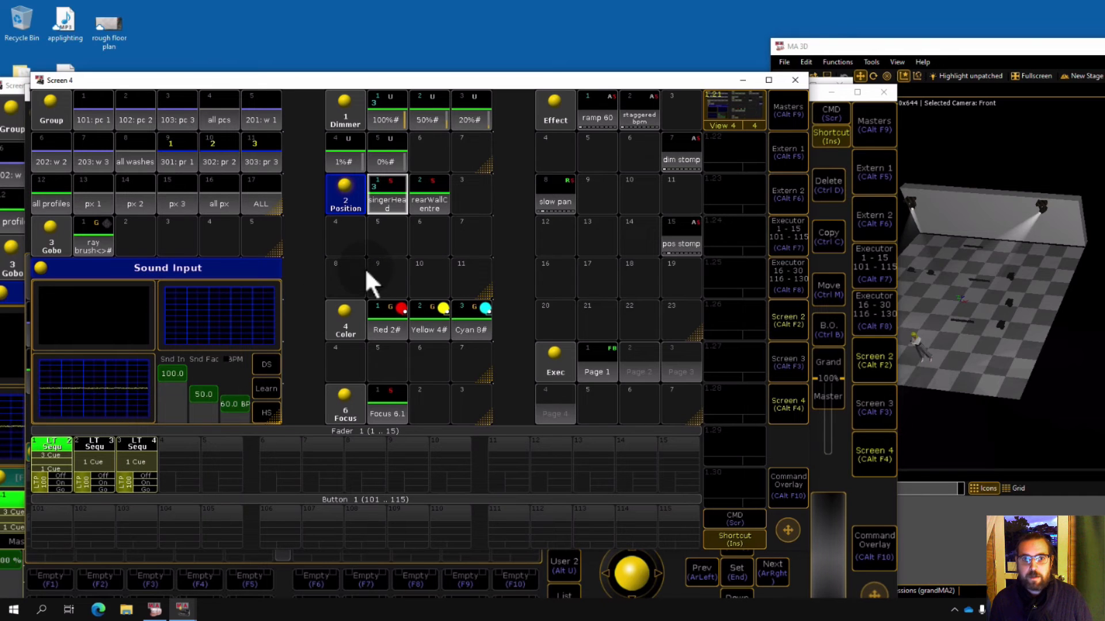
# Apply the rearWallCentre position preset, store it as a second cue on executor 3, and clear the programmer.
pyautogui.click(427, 200)
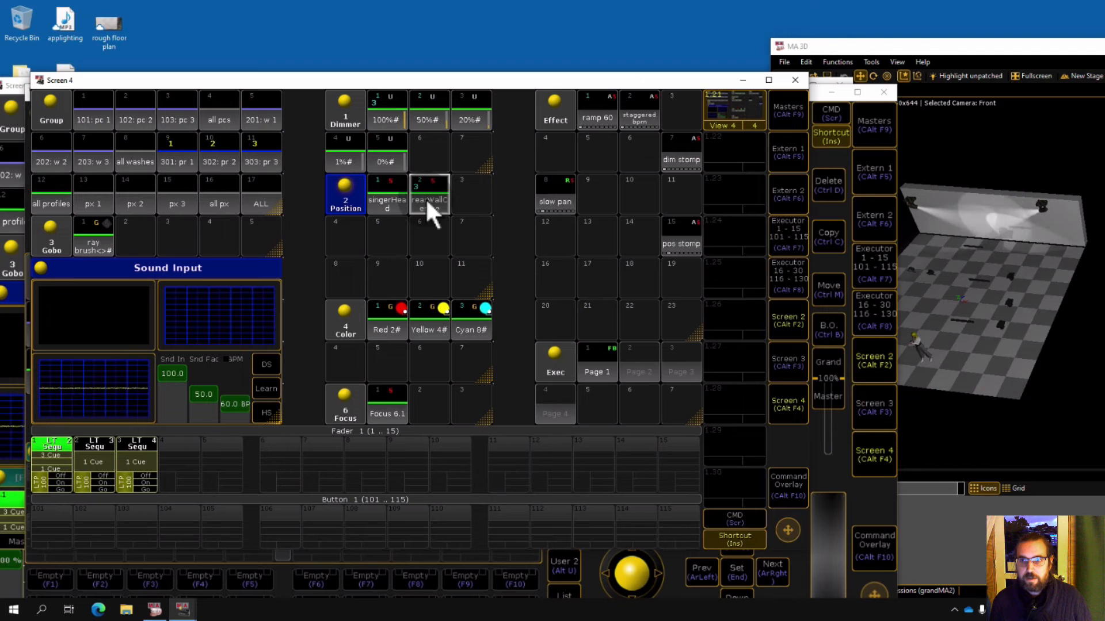
pyautogui.press('s')
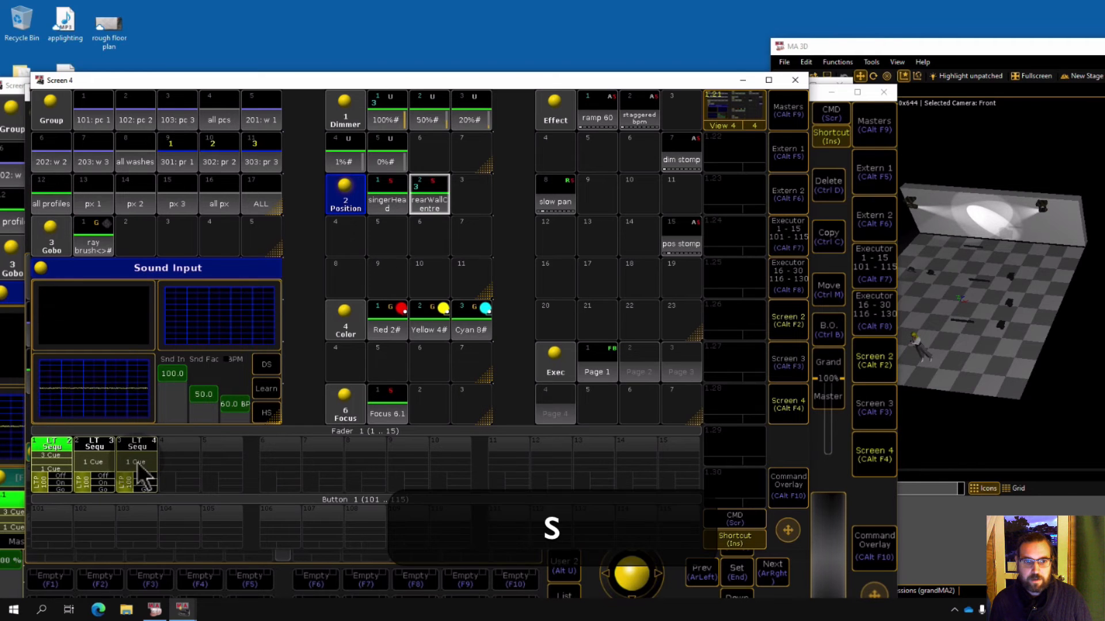
pyautogui.click(126, 465)
pyautogui.click(530, 340)
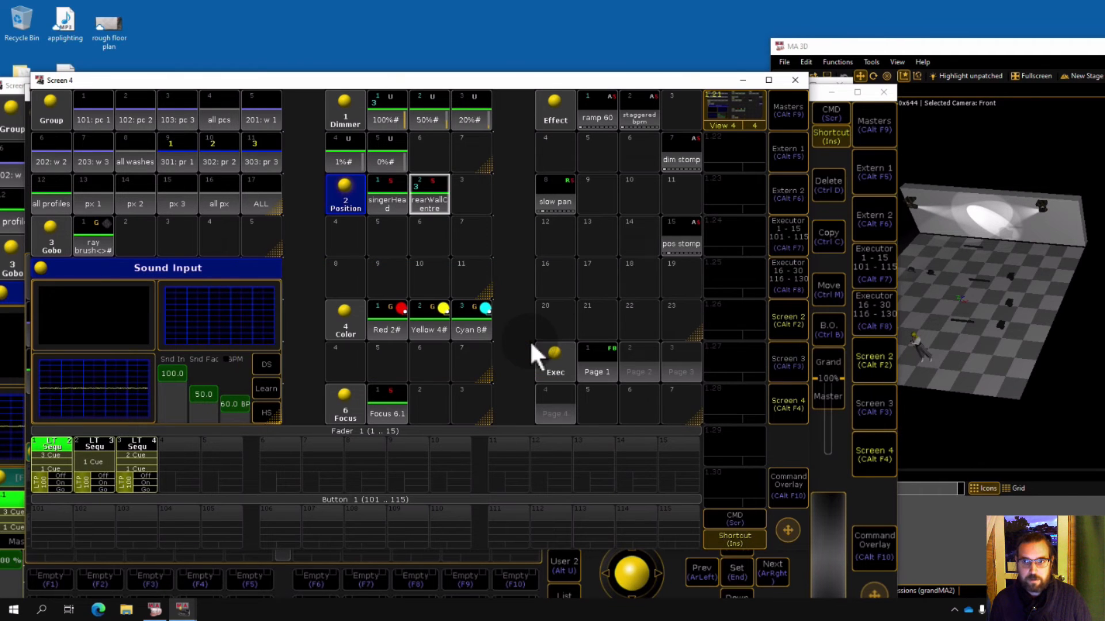
pyautogui.press('Delete')
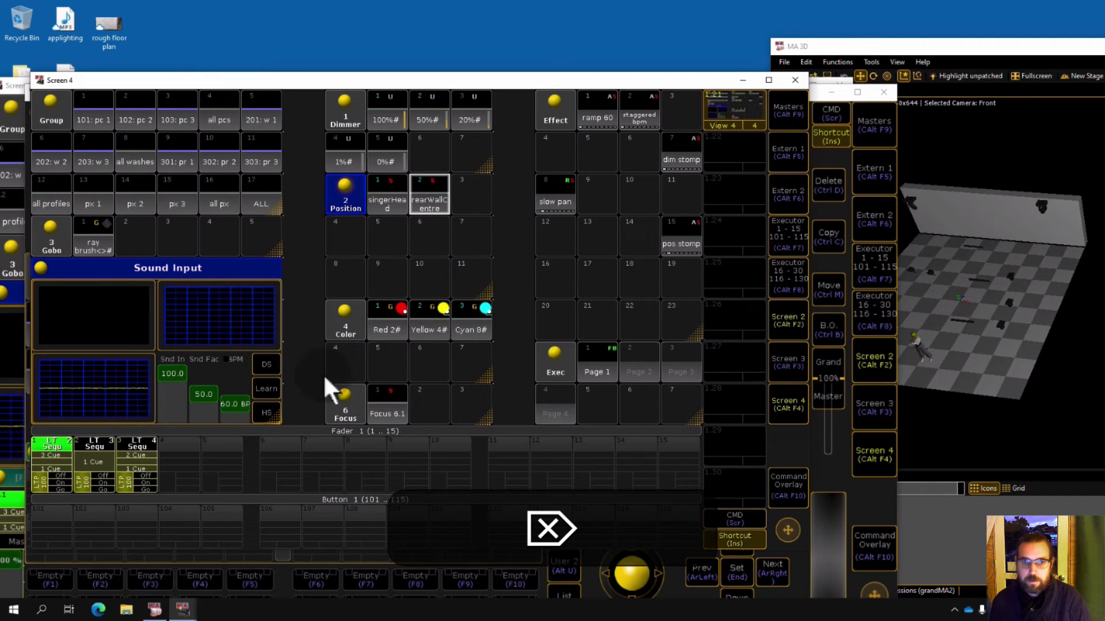
# Run through executor 3's cues with its Off, On and Go controls.
pyautogui.click(151, 481)
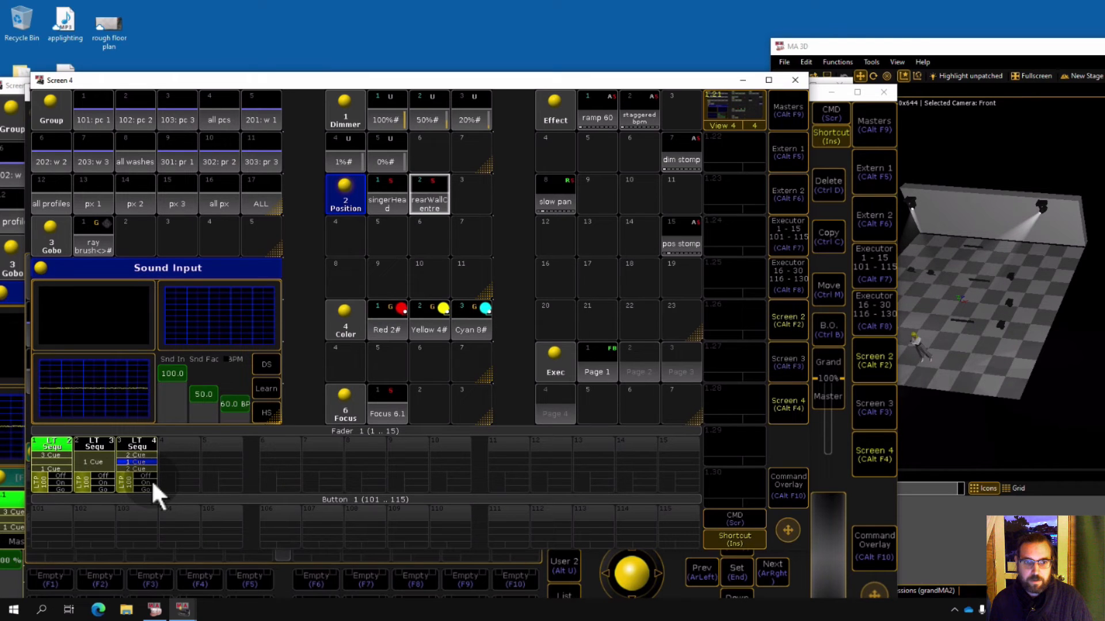
pyautogui.click(150, 489)
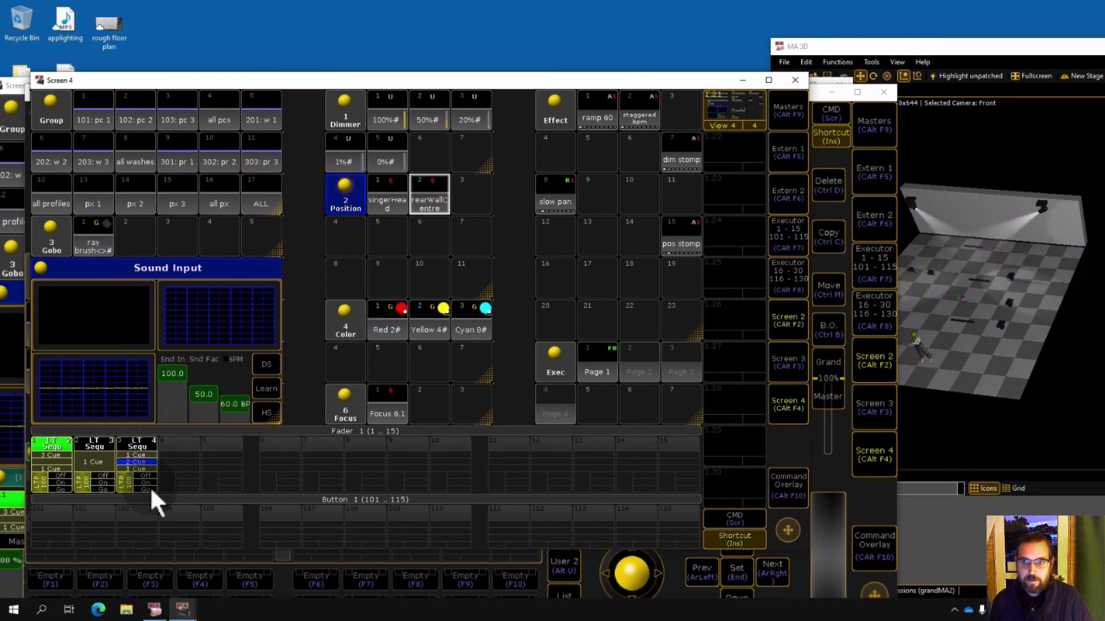
pyautogui.click(149, 485)
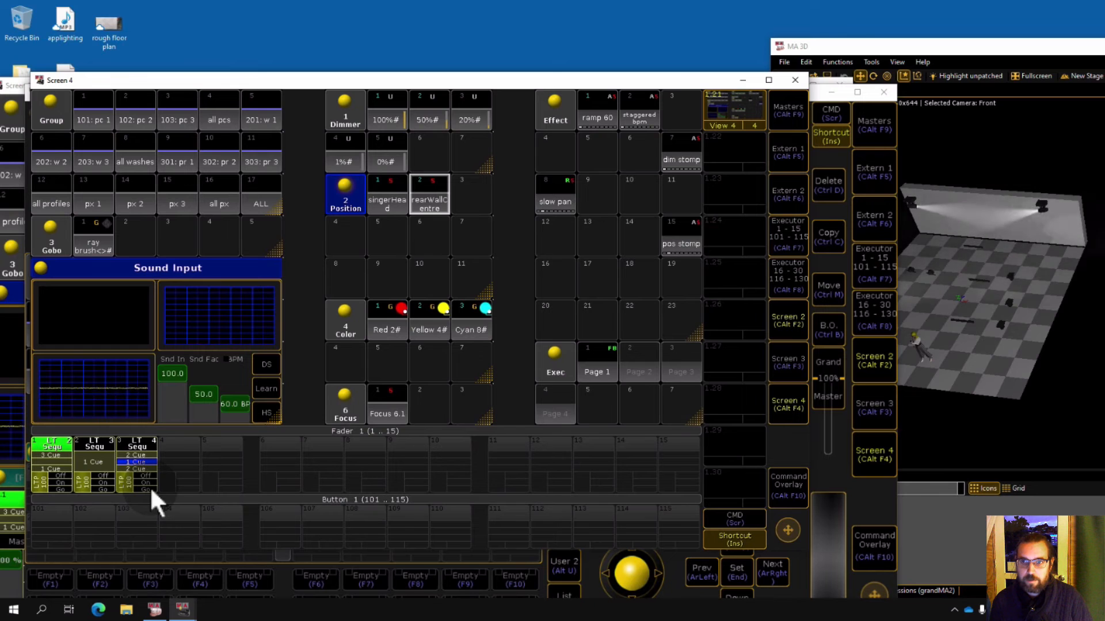
pyautogui.click(150, 486)
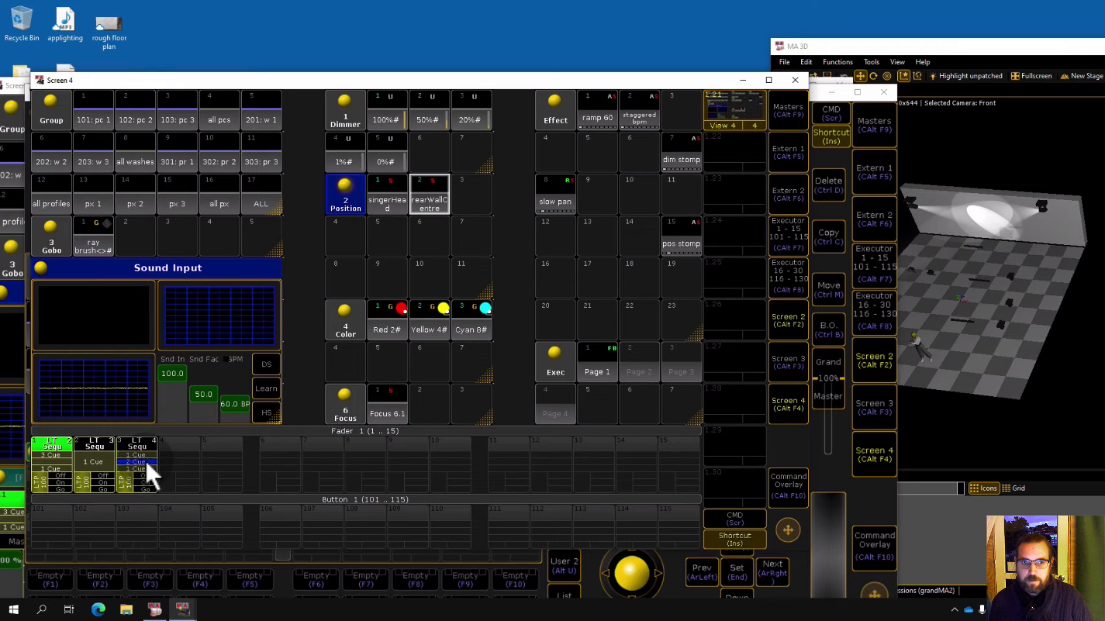
# Open executor 3's sequence and set the fade of both cue 1 and cue 2 to 2.
pyautogui.click(145, 460)
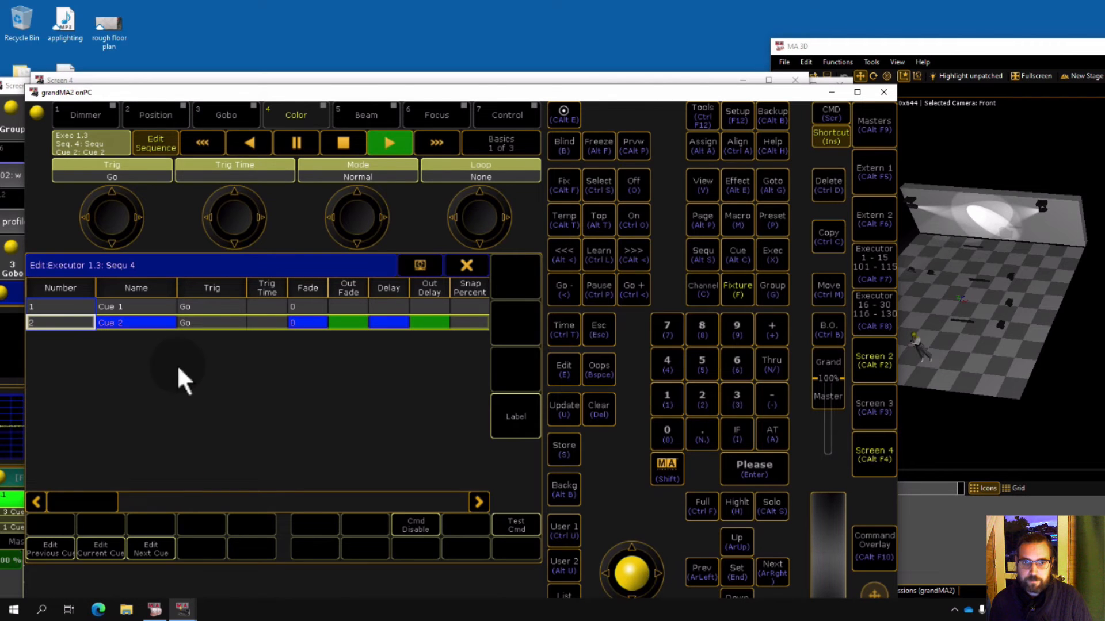
pyautogui.click(302, 322)
pyautogui.write('2')
pyautogui.press('Return')
pyautogui.click(326, 309)
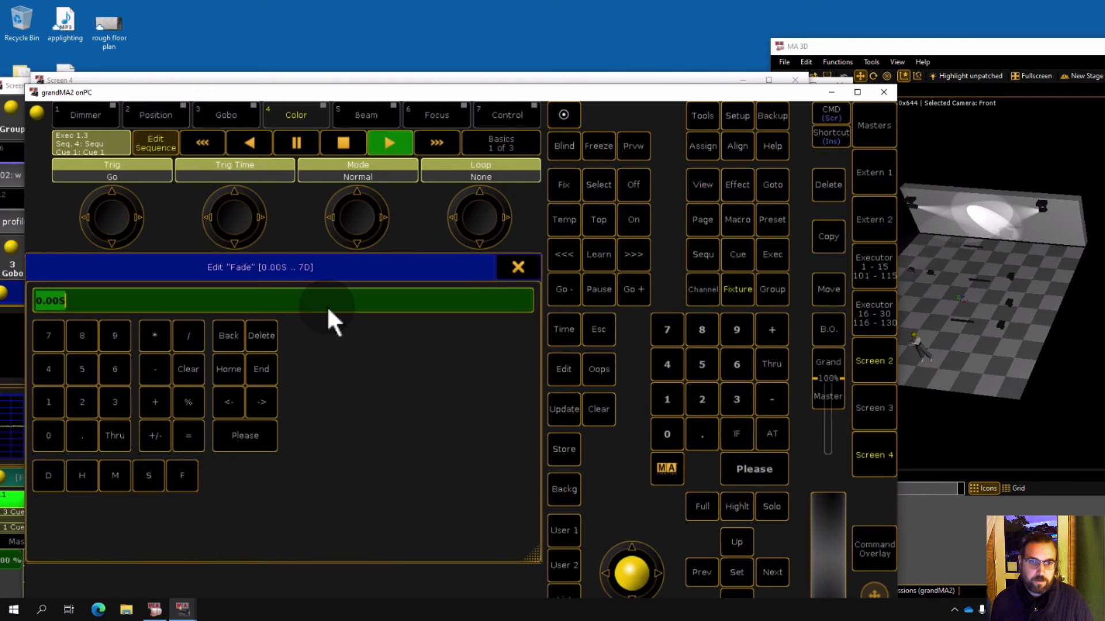
pyautogui.write('2')
pyautogui.press('Return')
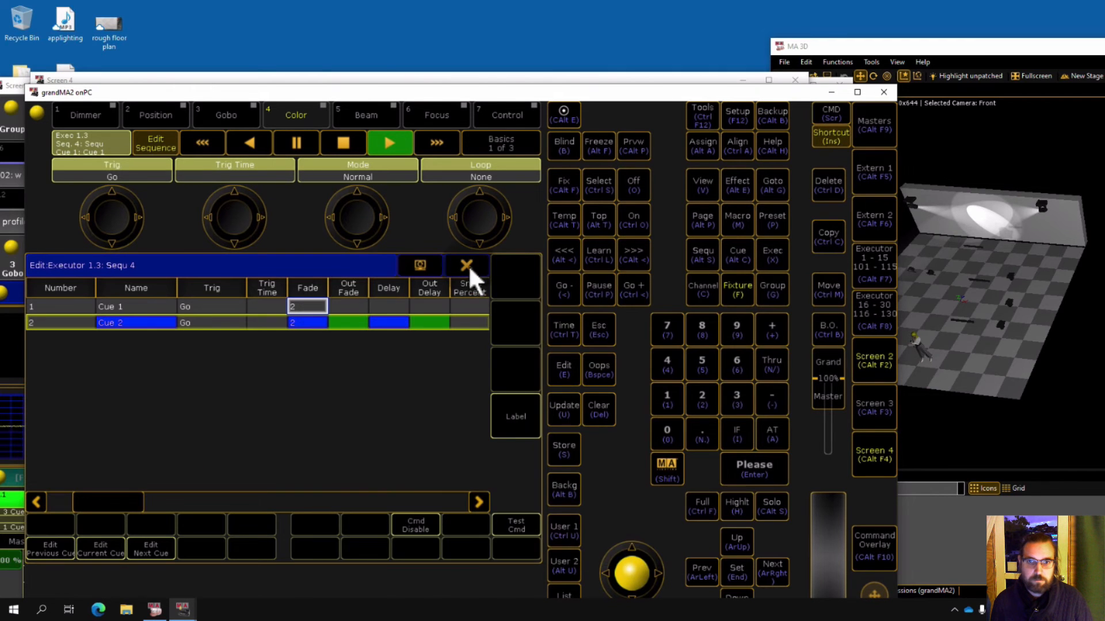
pyautogui.click(466, 264)
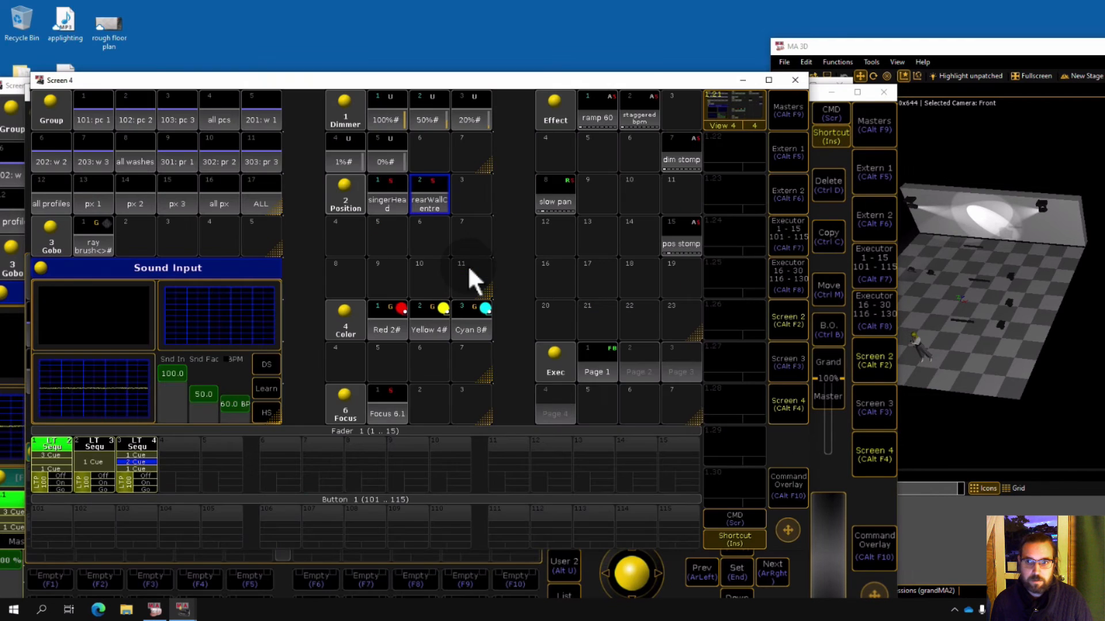
# Test executor 3's faded cue transitions with its Off, On and Go controls.
pyautogui.click(149, 489)
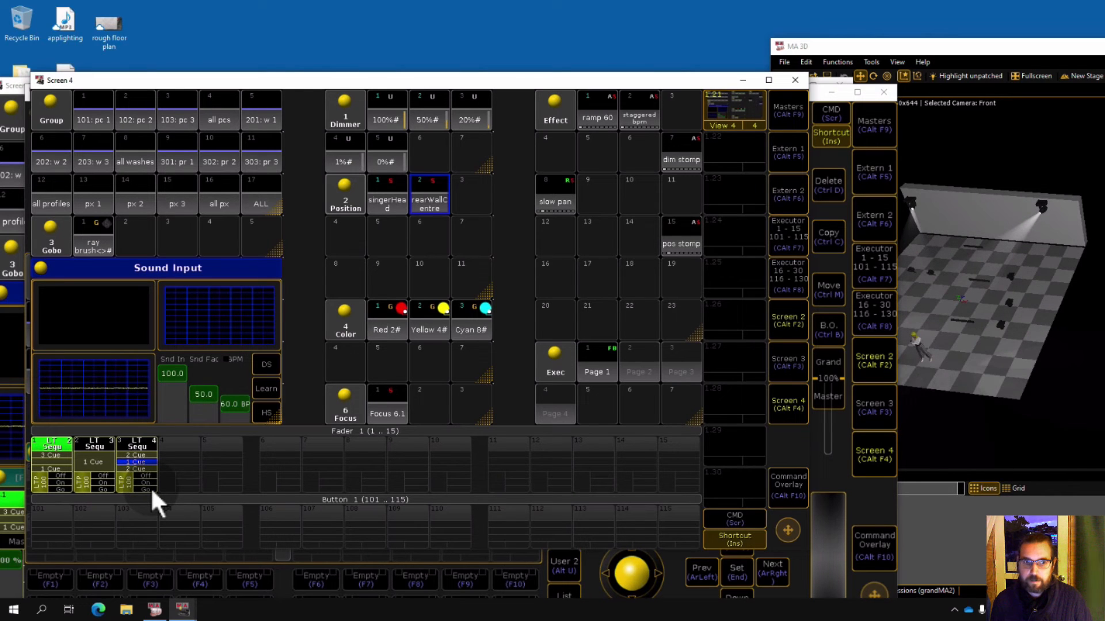
pyautogui.click(148, 489)
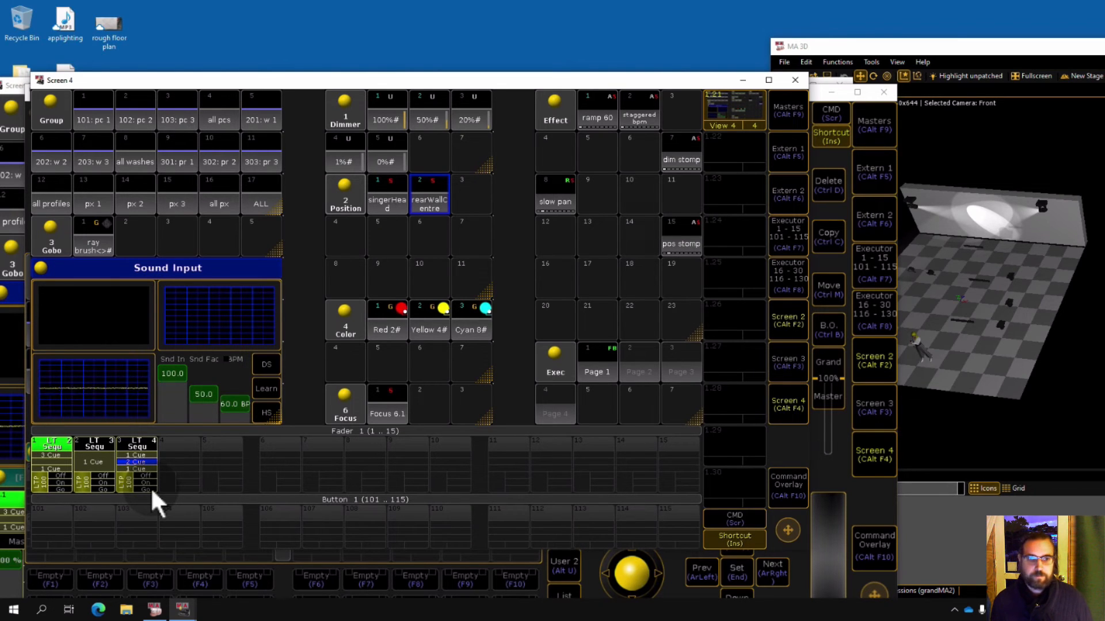
pyautogui.click(150, 486)
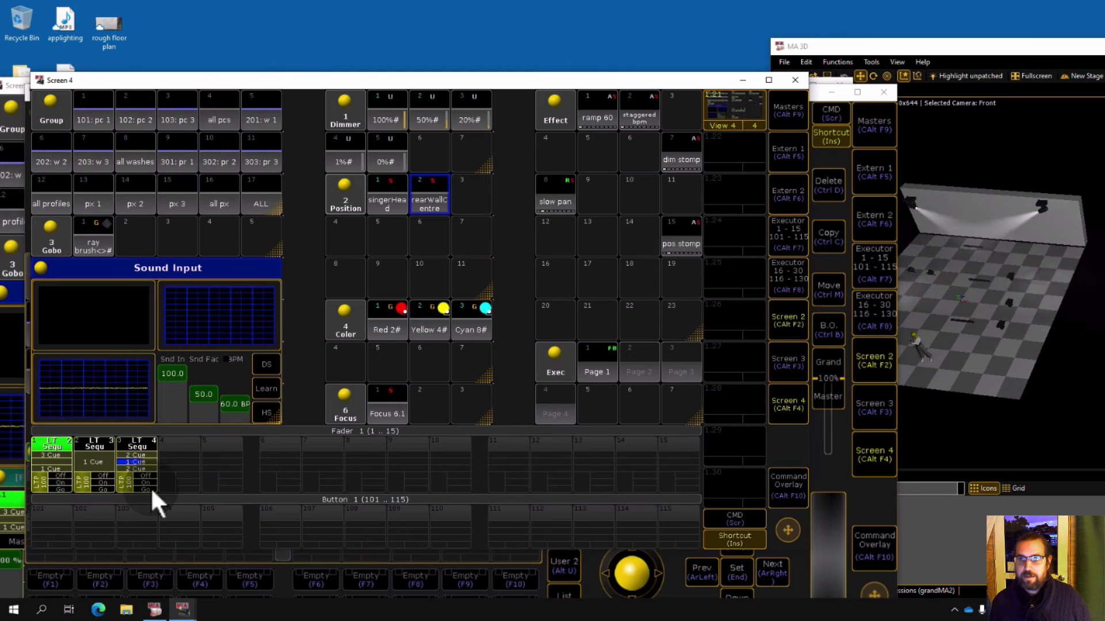
pyautogui.click(150, 487)
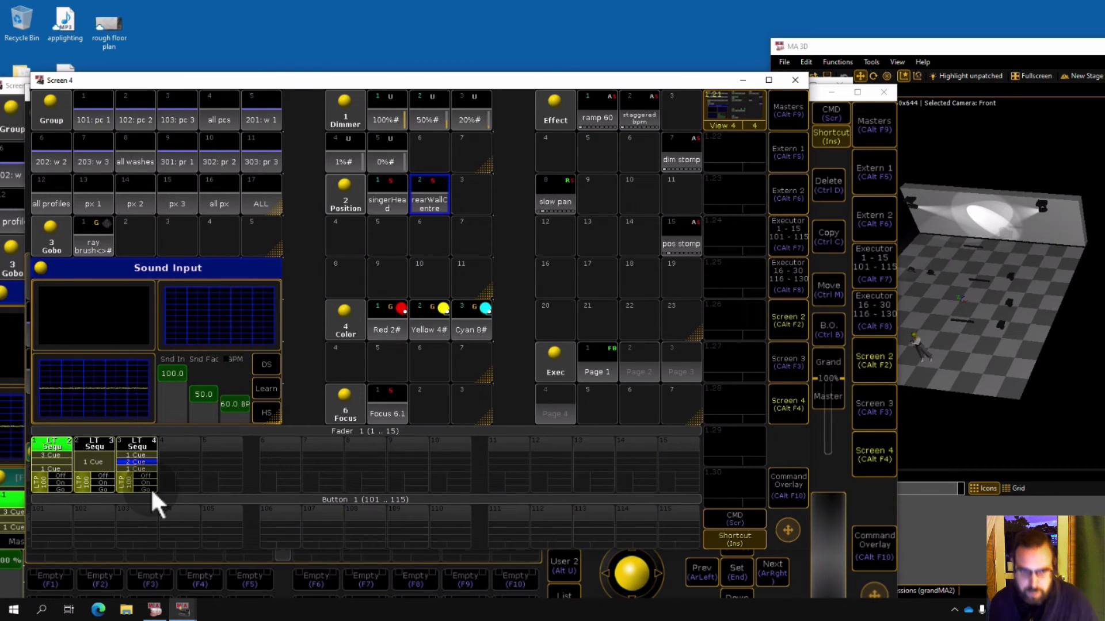
pyautogui.click(150, 488)
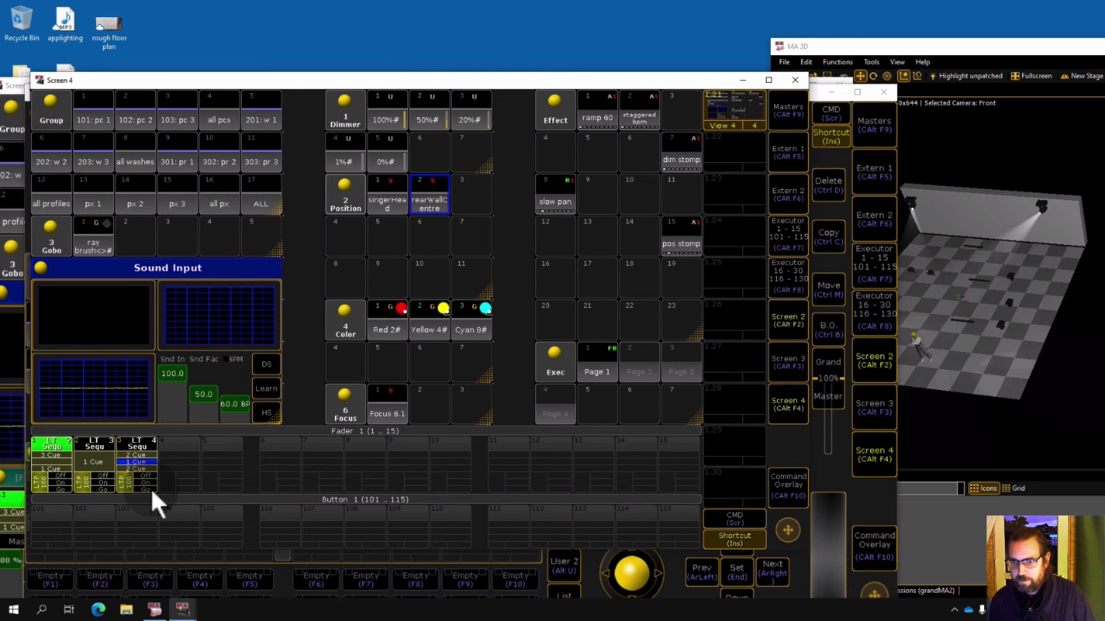
pyautogui.click(150, 488)
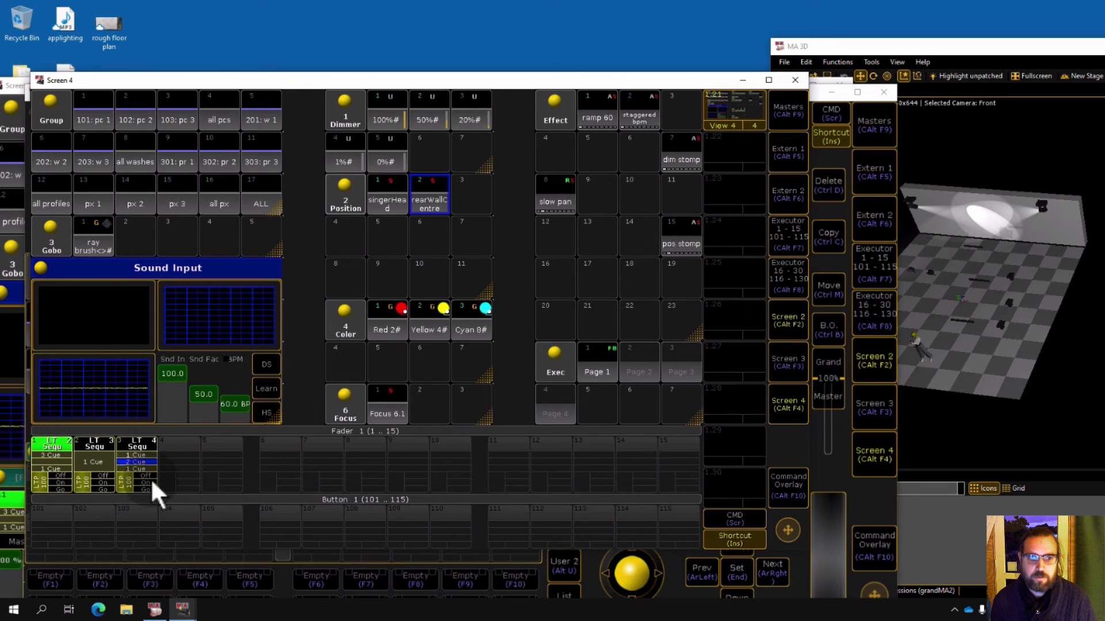
# Run through executor 1's cues with its Off, On and Go controls.
pyautogui.click(148, 476)
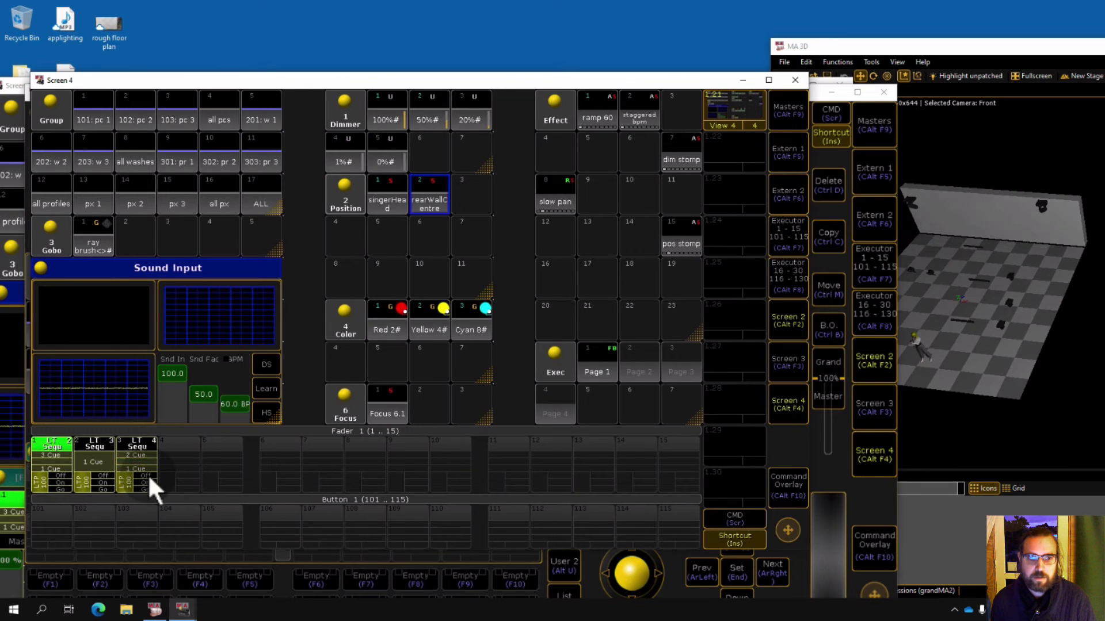
pyautogui.click(64, 480)
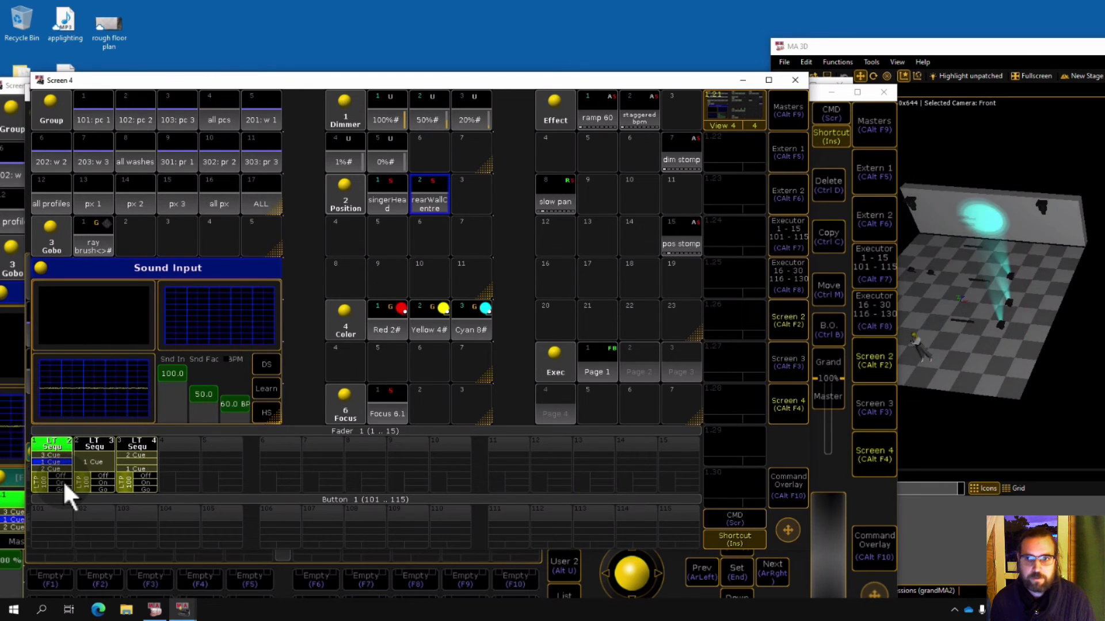
pyautogui.click(64, 486)
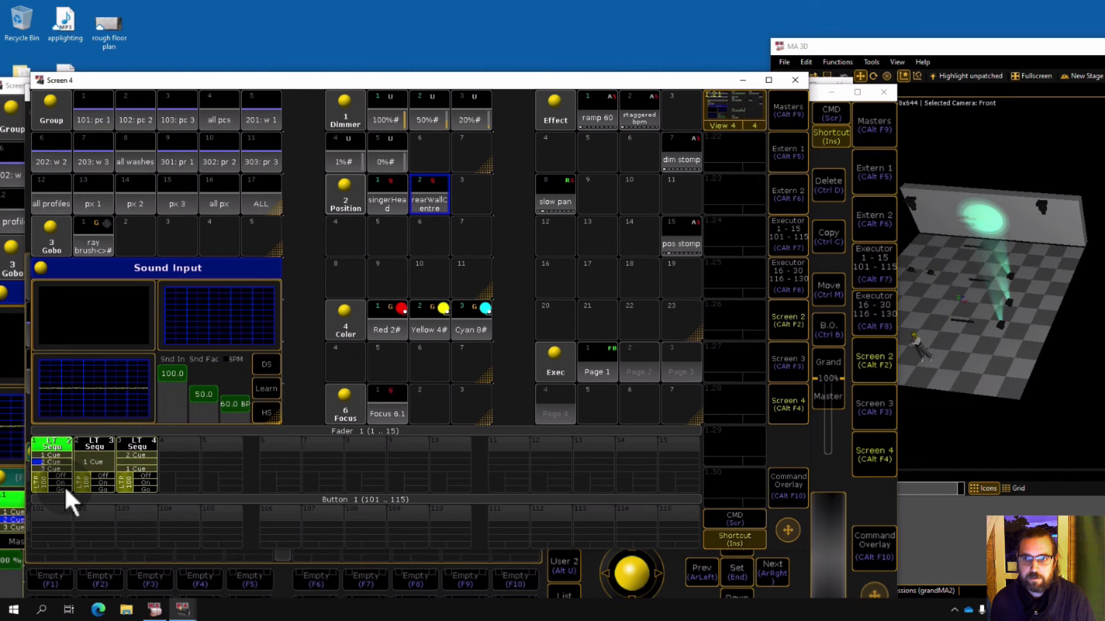
pyautogui.click(64, 488)
pyautogui.click(64, 488)
pyautogui.click(64, 486)
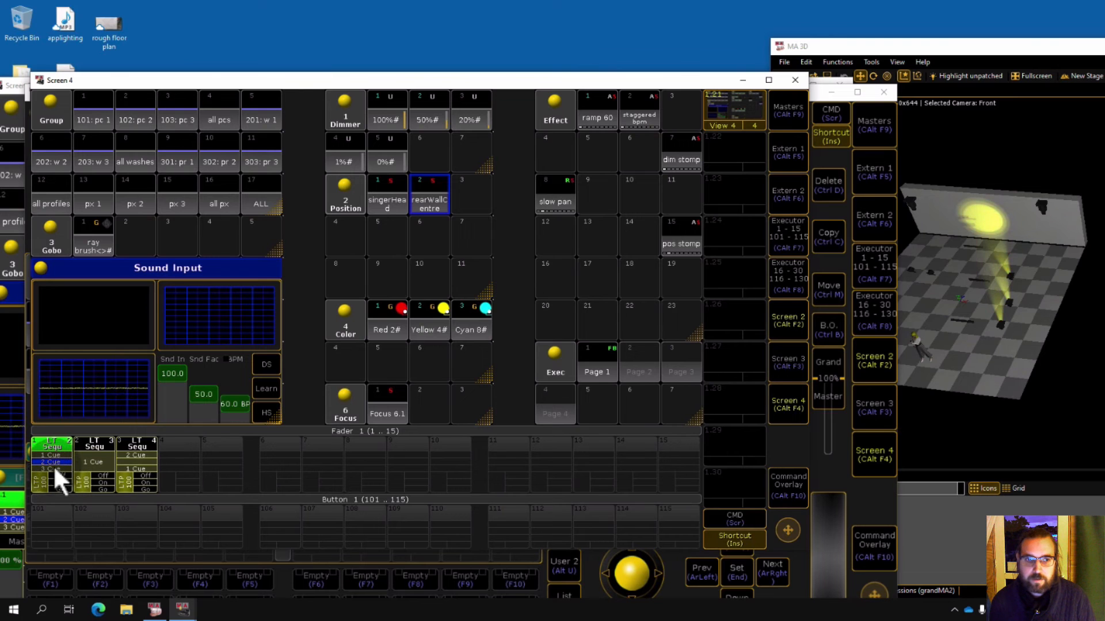
# Open executor 1's sequence and set the trigger of cue 2 and cue 3 to Time.
pyautogui.click(53, 461)
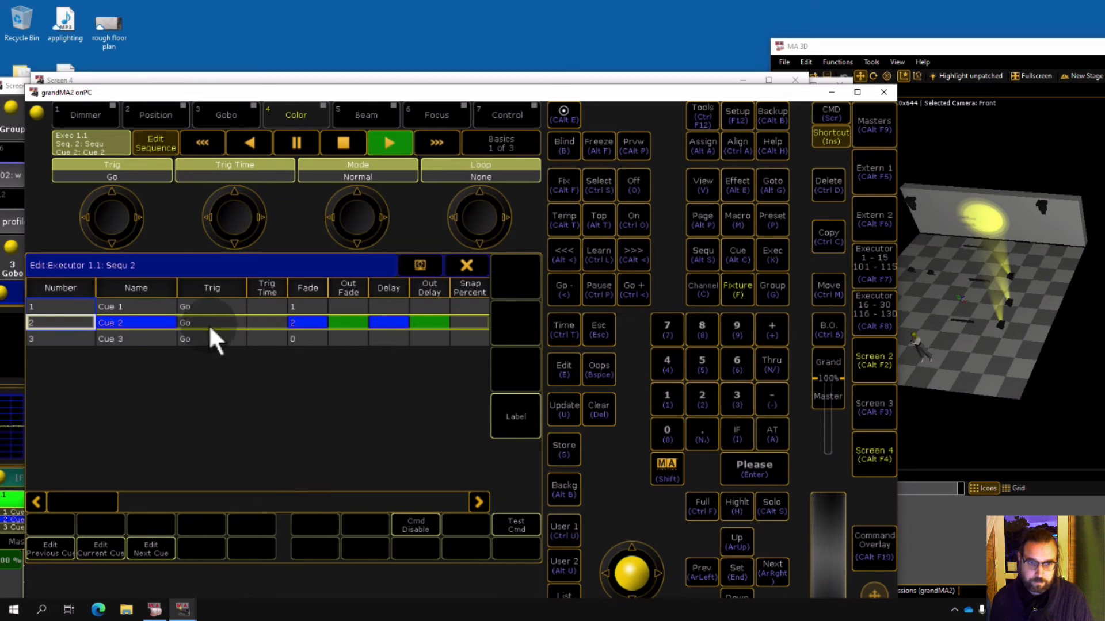
pyautogui.click(206, 305)
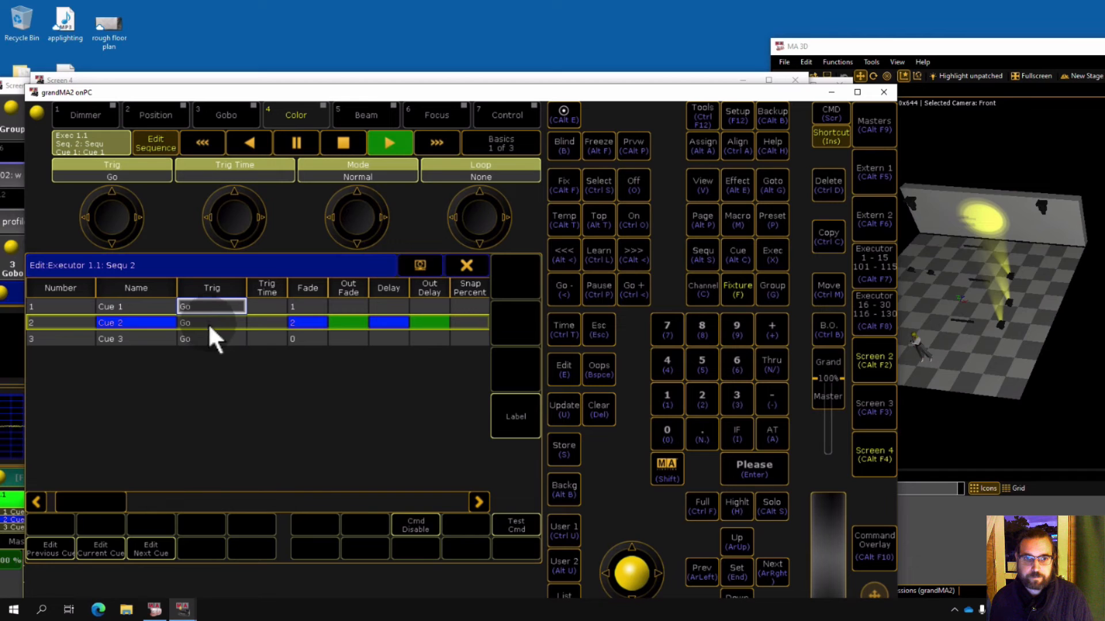
pyautogui.click(208, 334)
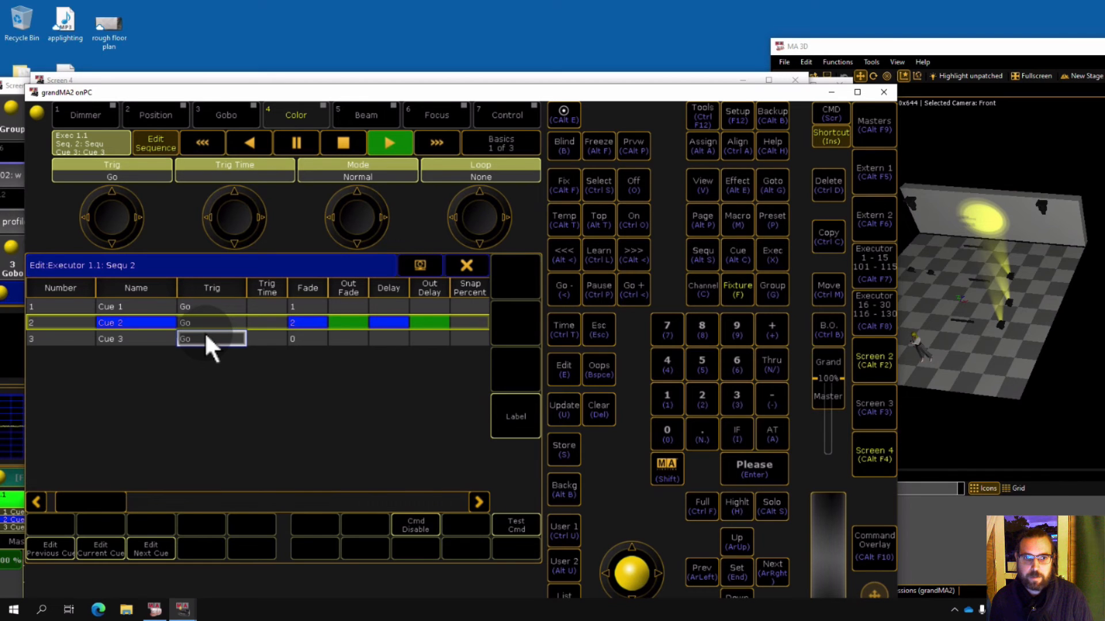
pyautogui.click(205, 339)
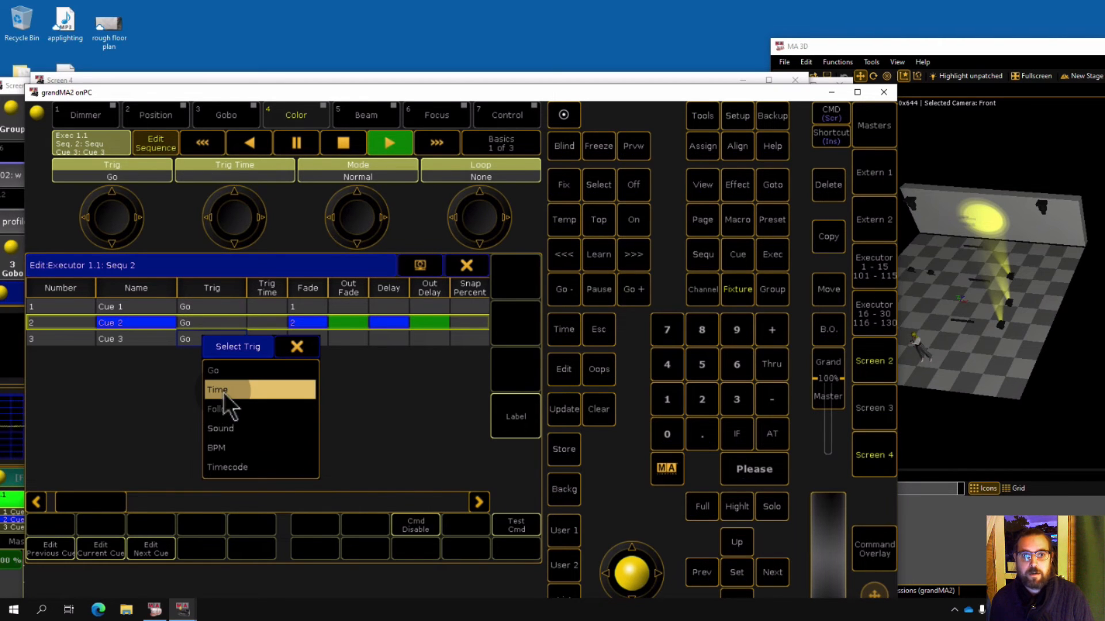
pyautogui.click(222, 390)
pyautogui.press('Insert')
pyautogui.doubleClick(198, 321)
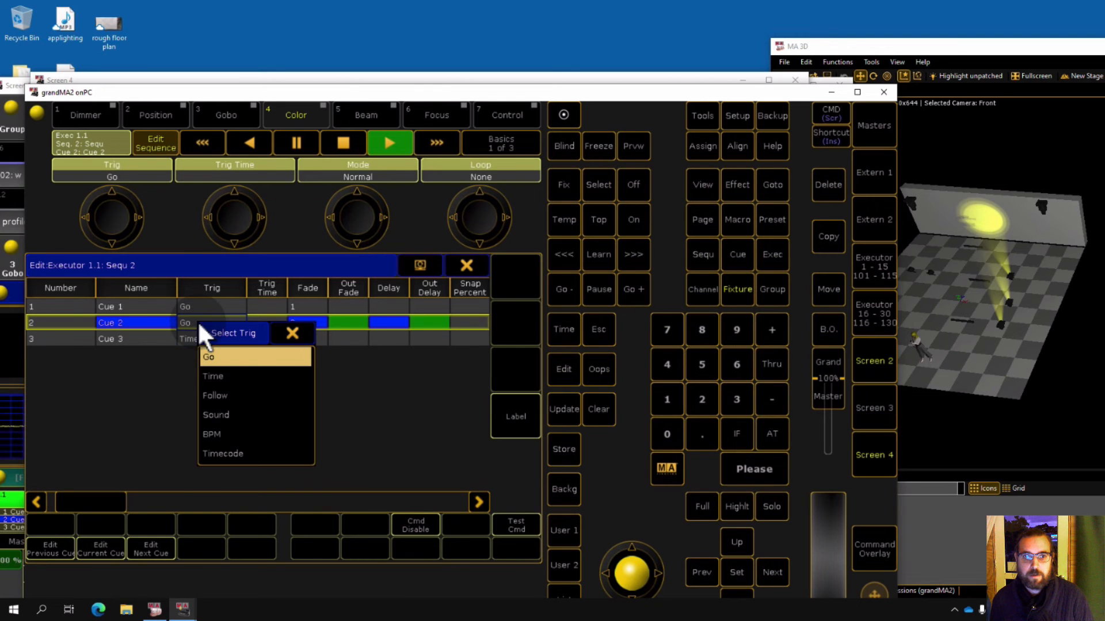
pyautogui.click(226, 375)
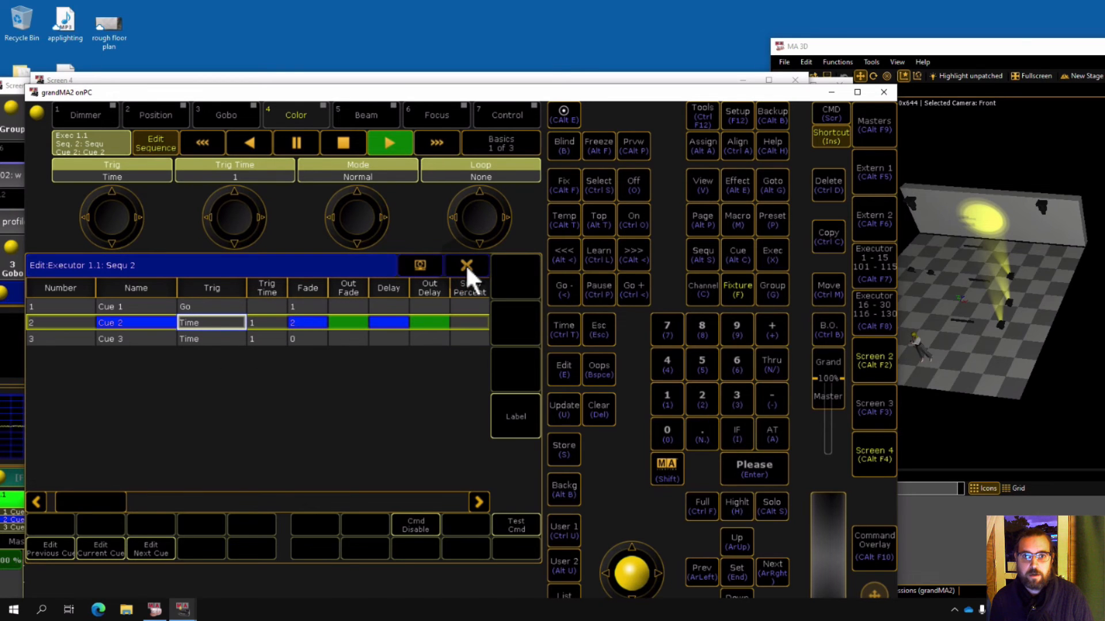
# Set cue 2's fade to 0 in executor 1's sequence and close the sequence editor.
pyautogui.click(315, 312)
pyautogui.write('0')
pyautogui.press('Return')
pyautogui.click(305, 323)
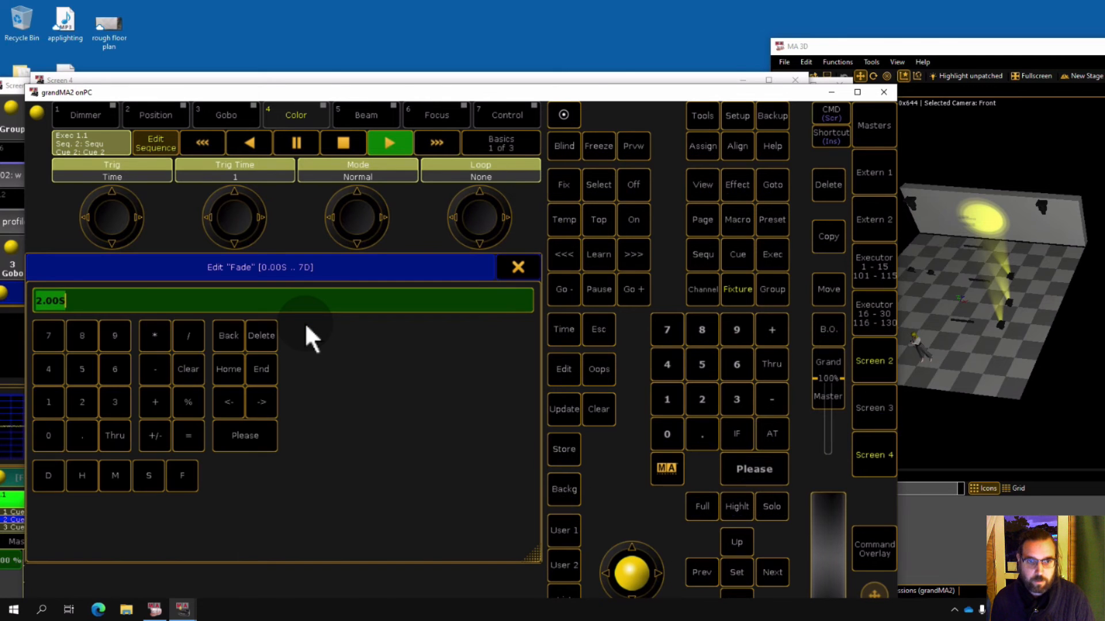
pyautogui.write('0')
pyautogui.press('Return')
pyautogui.click(467, 266)
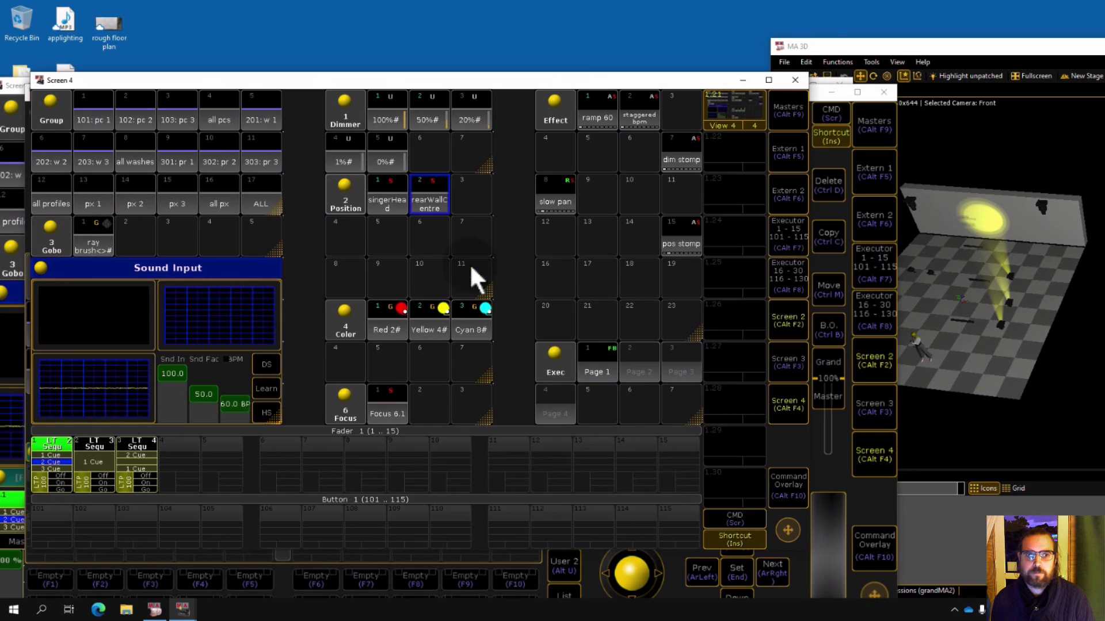
# Run executor 1's time-triggered cues with its Off, On and Go controls.
pyautogui.click(63, 476)
pyautogui.click(64, 488)
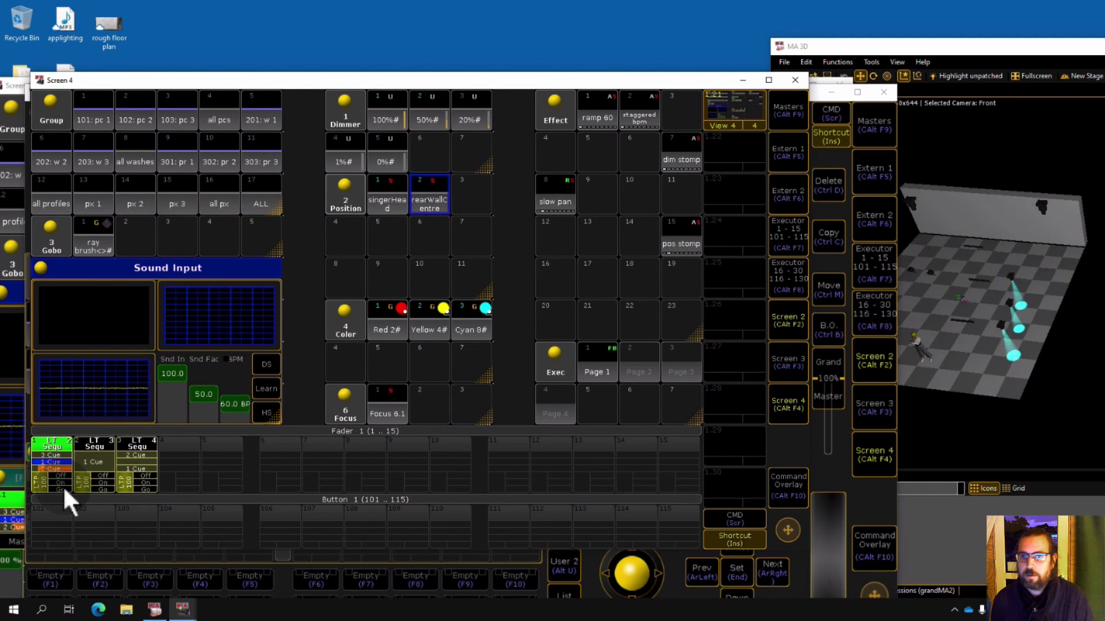
pyautogui.click(63, 488)
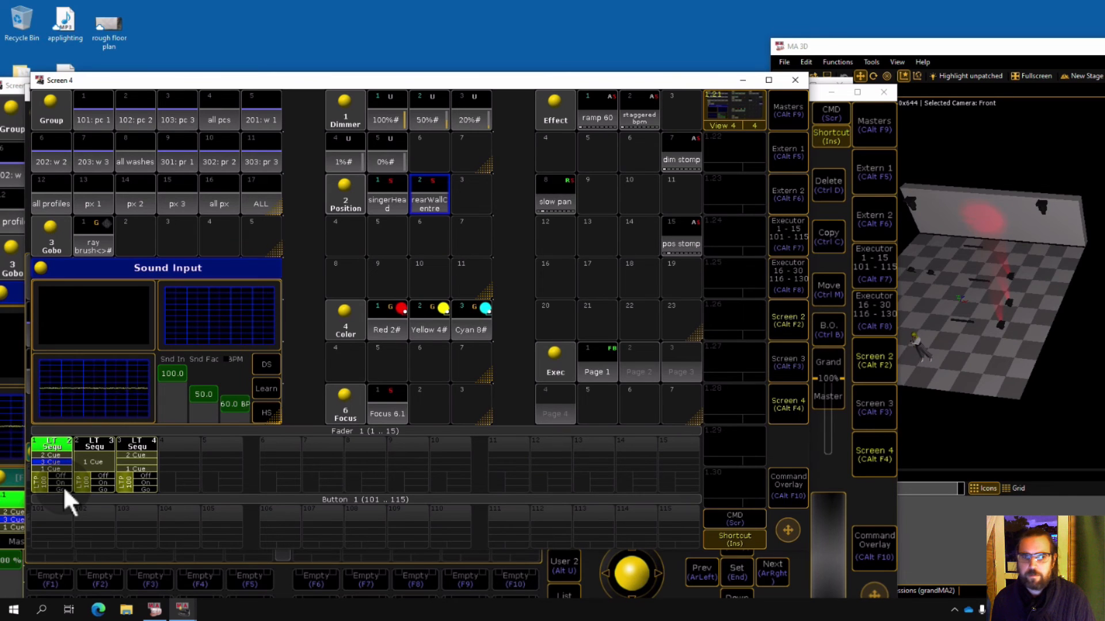
pyautogui.click(64, 488)
pyautogui.click(64, 488)
pyautogui.click(63, 489)
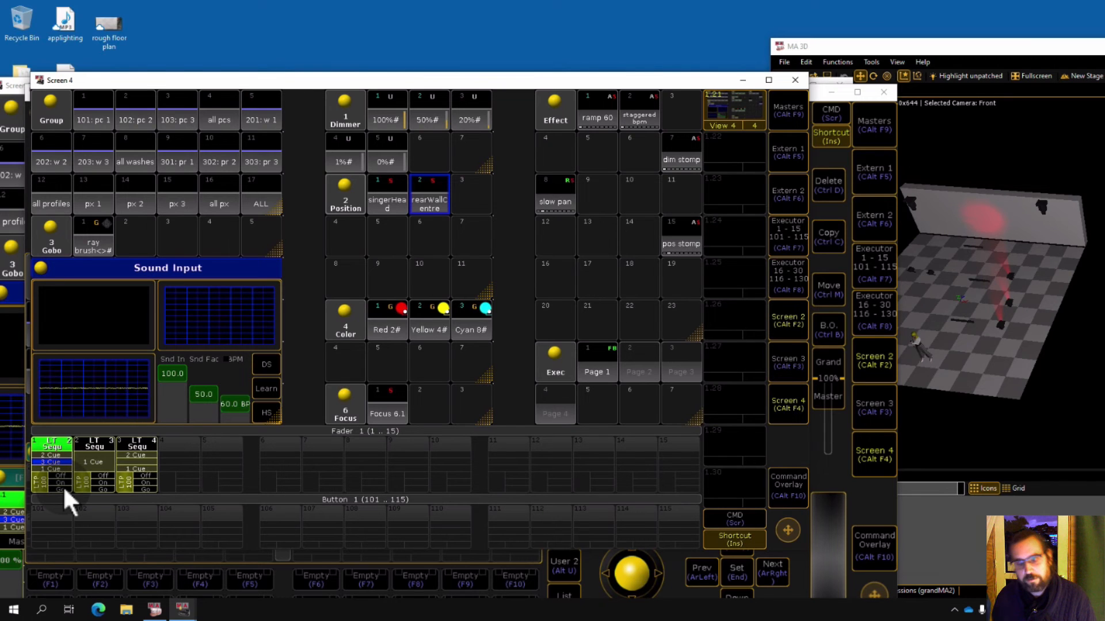
pyautogui.click(64, 486)
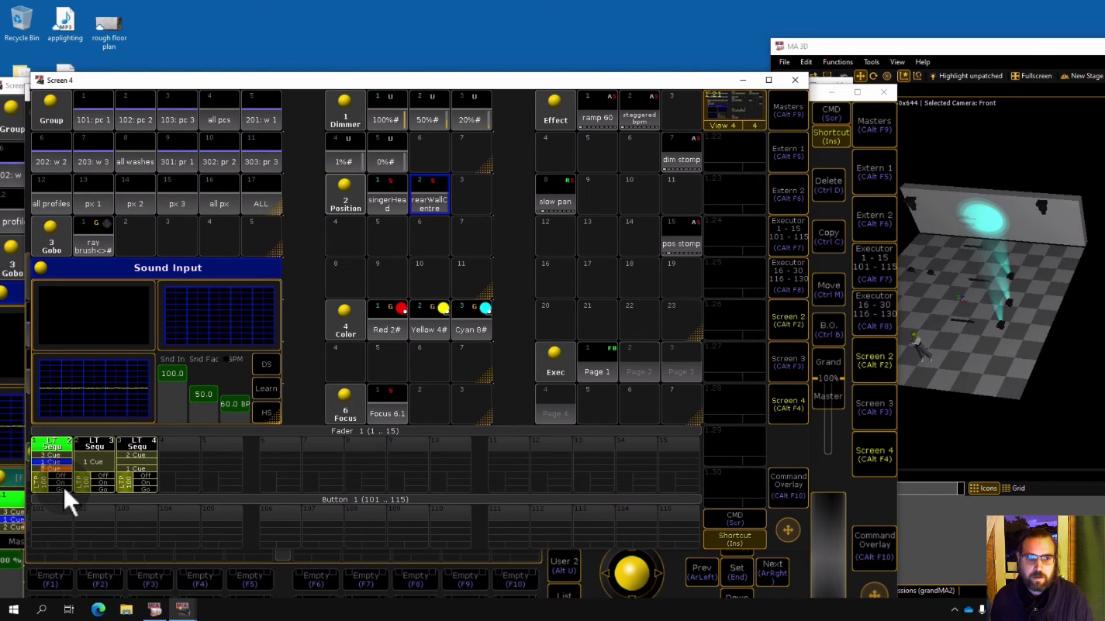
pyautogui.click(64, 485)
pyautogui.click(63, 486)
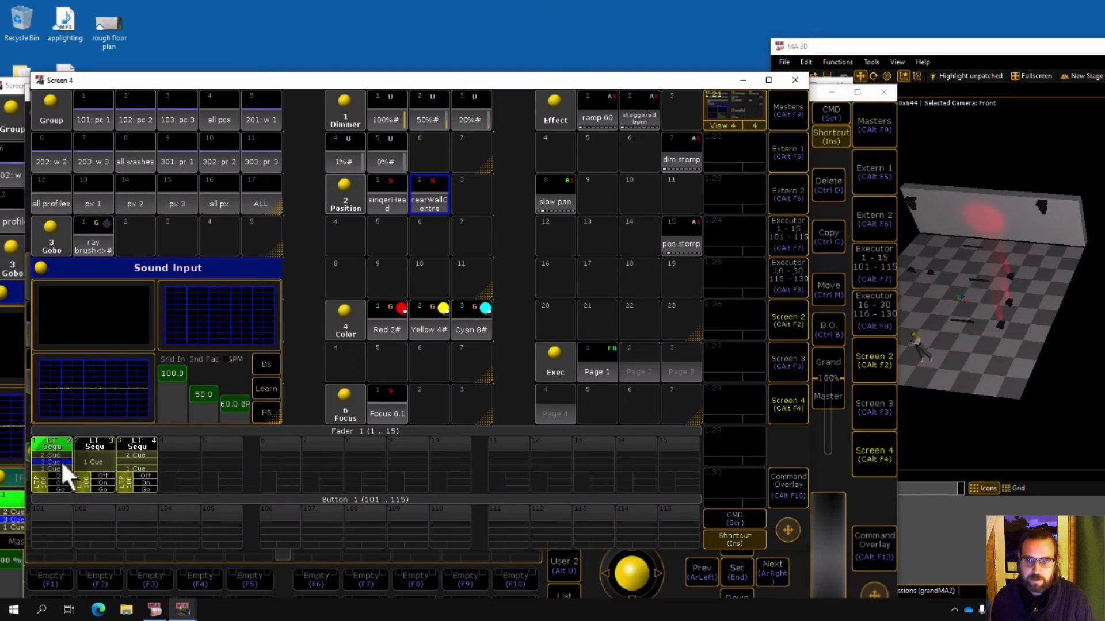
# Open executor 1's sequence to review its cues, close it, and switch executor 1 off.
pyautogui.rightClick(61, 462)
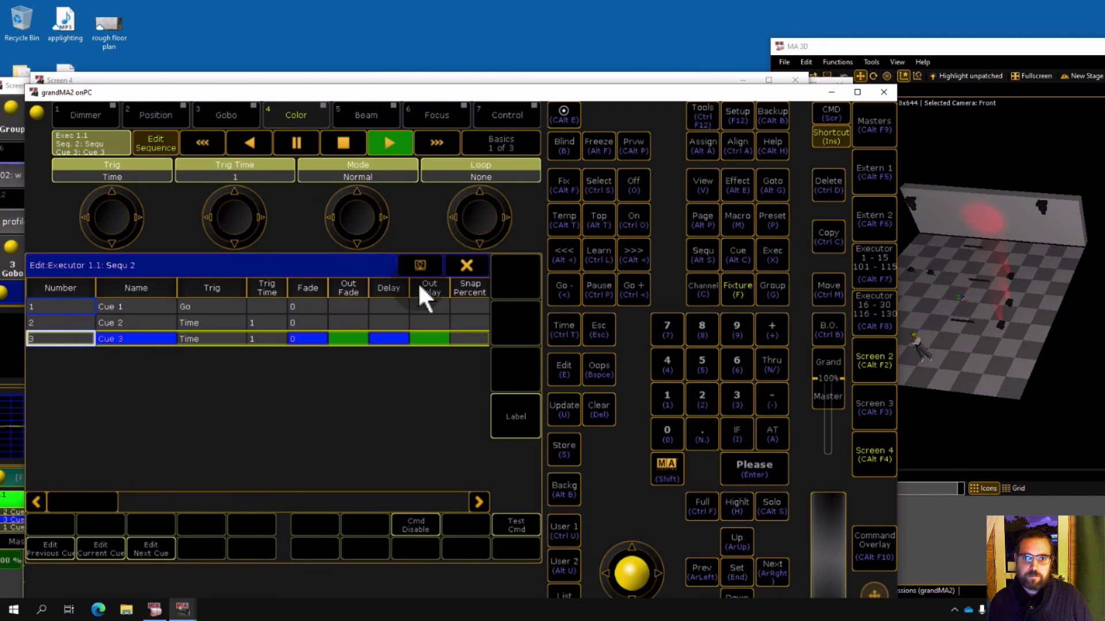
pyautogui.click(465, 266)
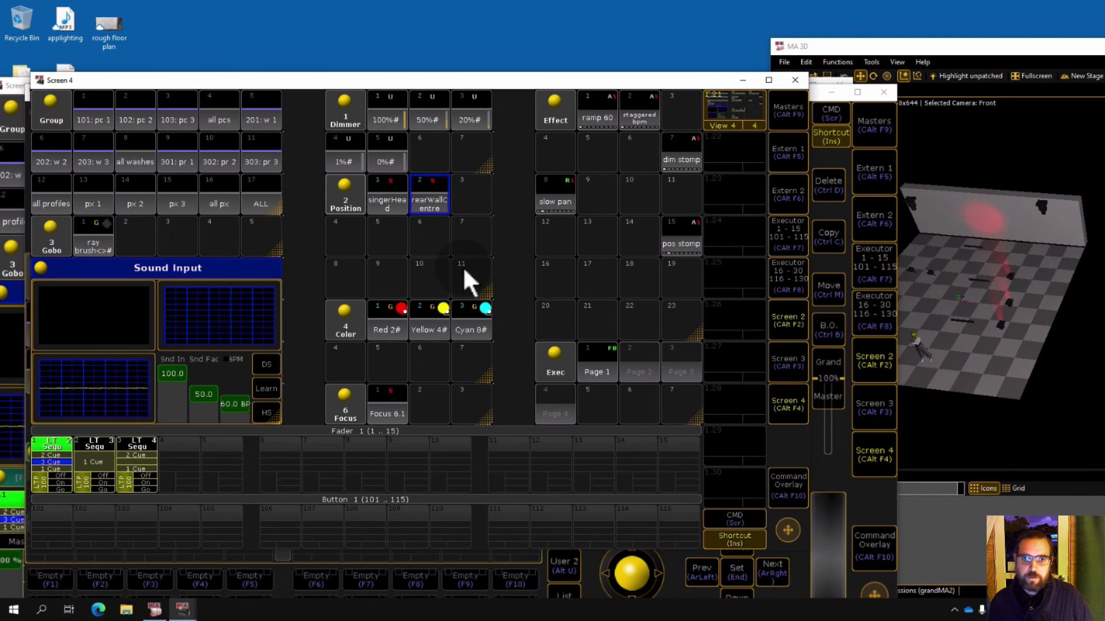
pyautogui.click(60, 488)
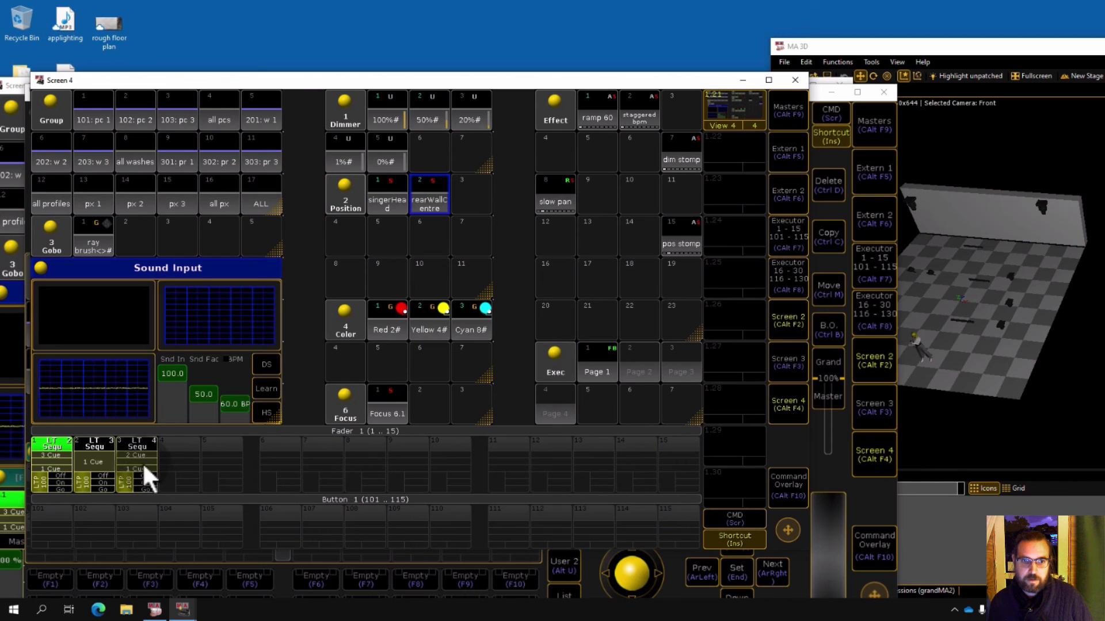
# Open executor 3's sequence and set the fade of cue 1 and cue 2 to 0.
pyautogui.click(142, 460)
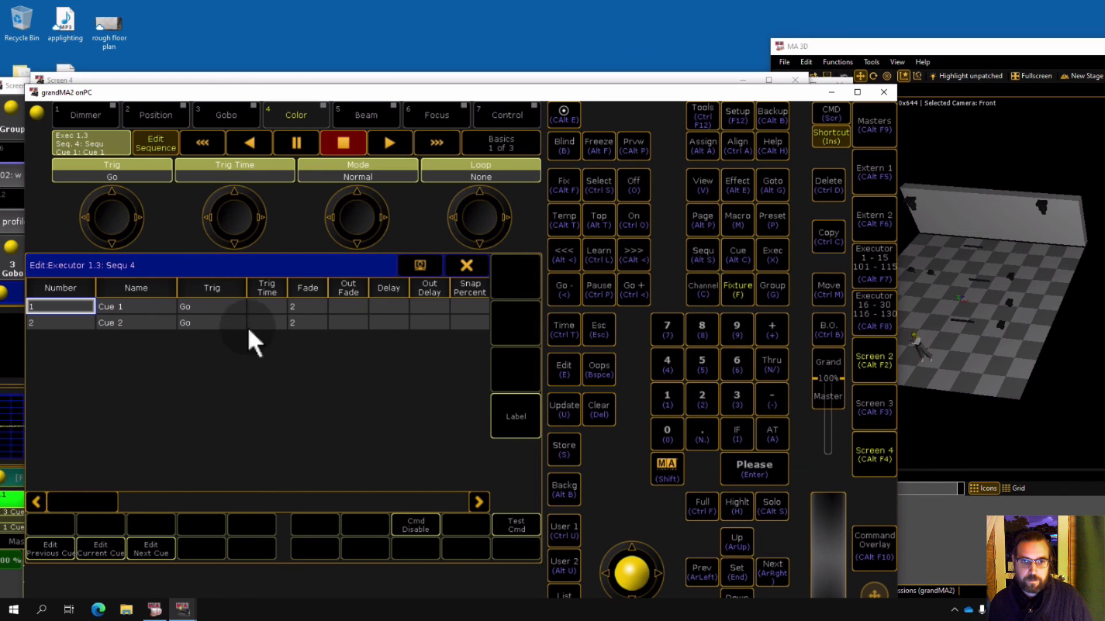
pyautogui.click(299, 306)
pyautogui.click(298, 306)
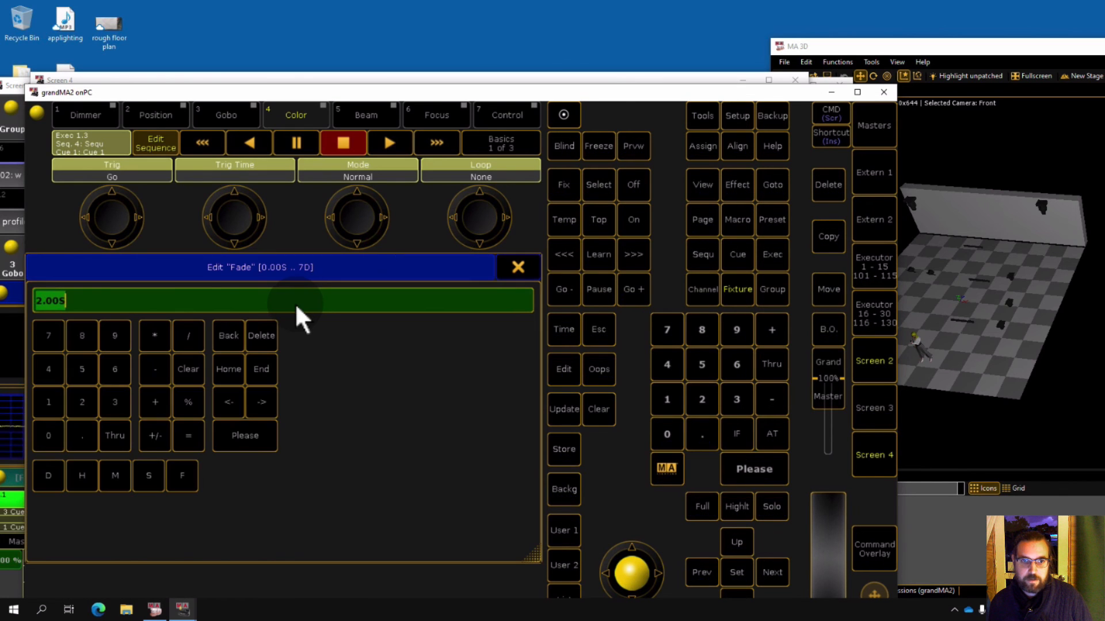
pyautogui.write('0')
pyautogui.press('Return')
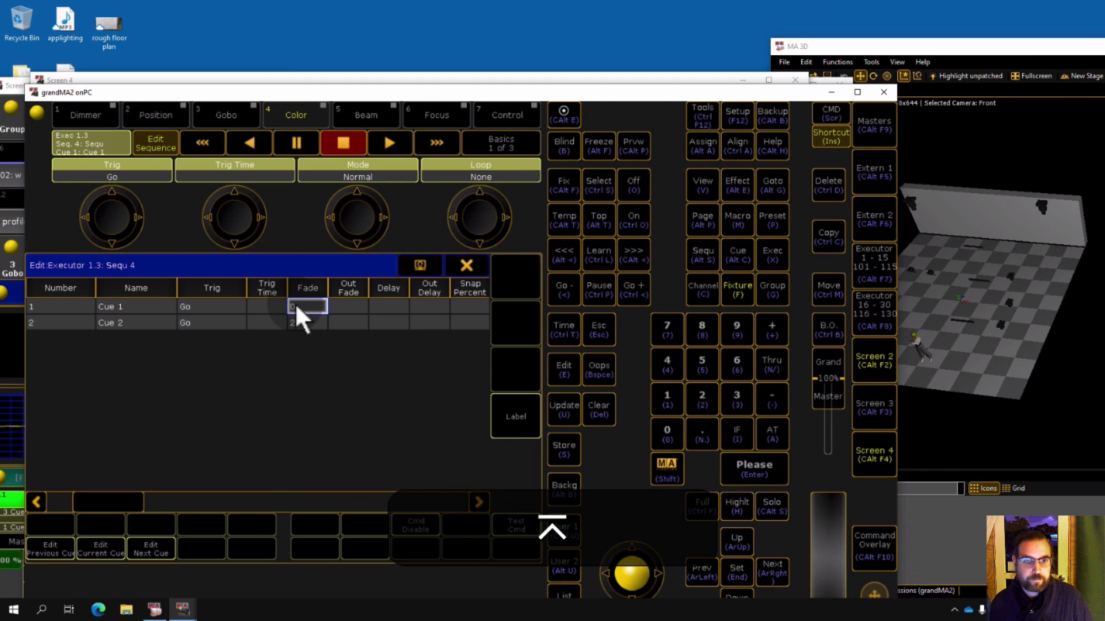
pyautogui.doubleClick(295, 323)
pyautogui.write('0')
pyautogui.press('Return')
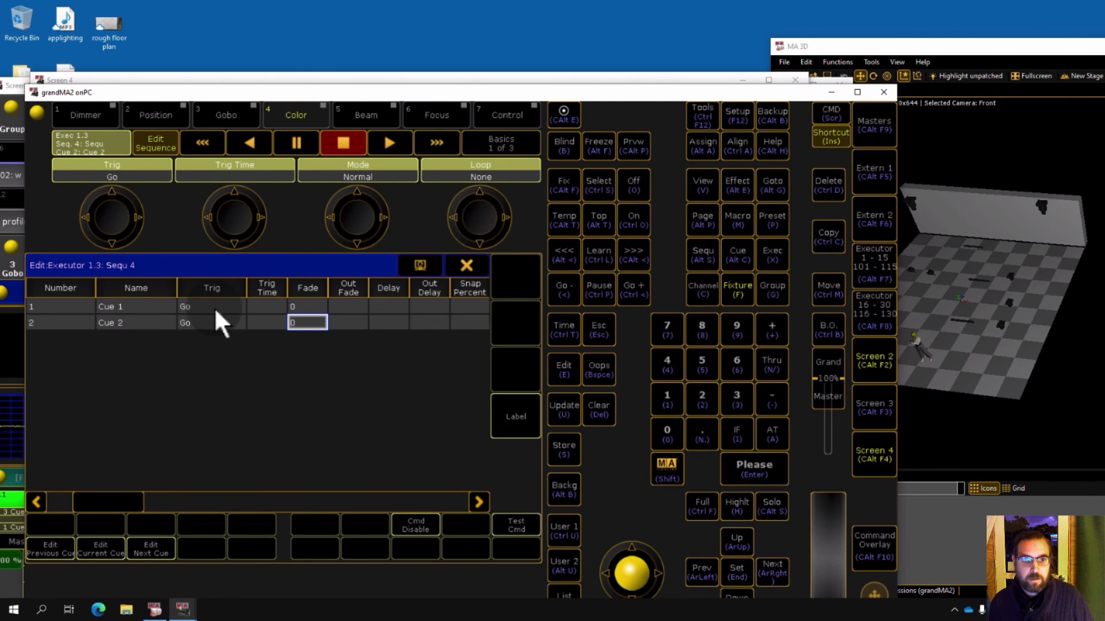
# Set cue 2's trigger to Time with a trigger time of 3 and close the sequence editor.
pyautogui.click(223, 320)
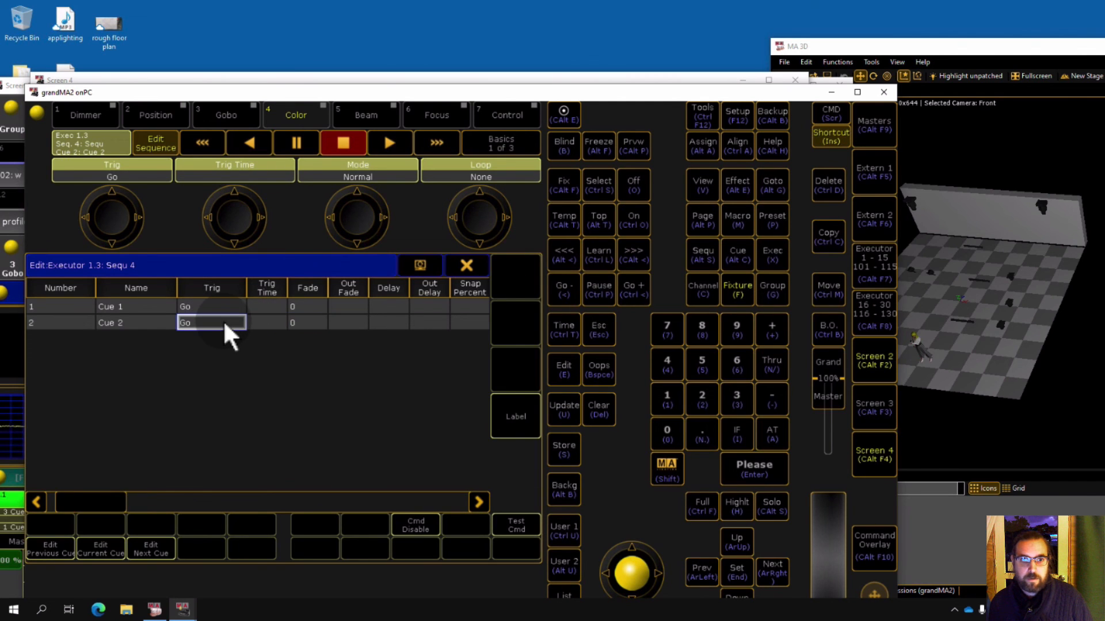
pyautogui.click(223, 320)
pyautogui.click(236, 375)
pyautogui.press('Insert')
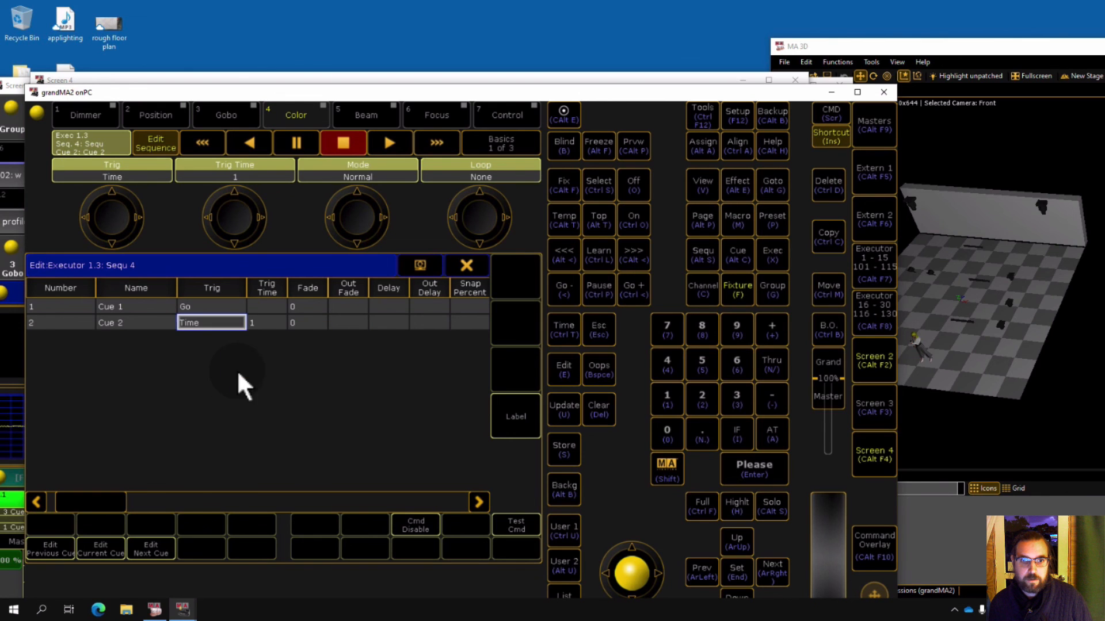
pyautogui.click(257, 323)
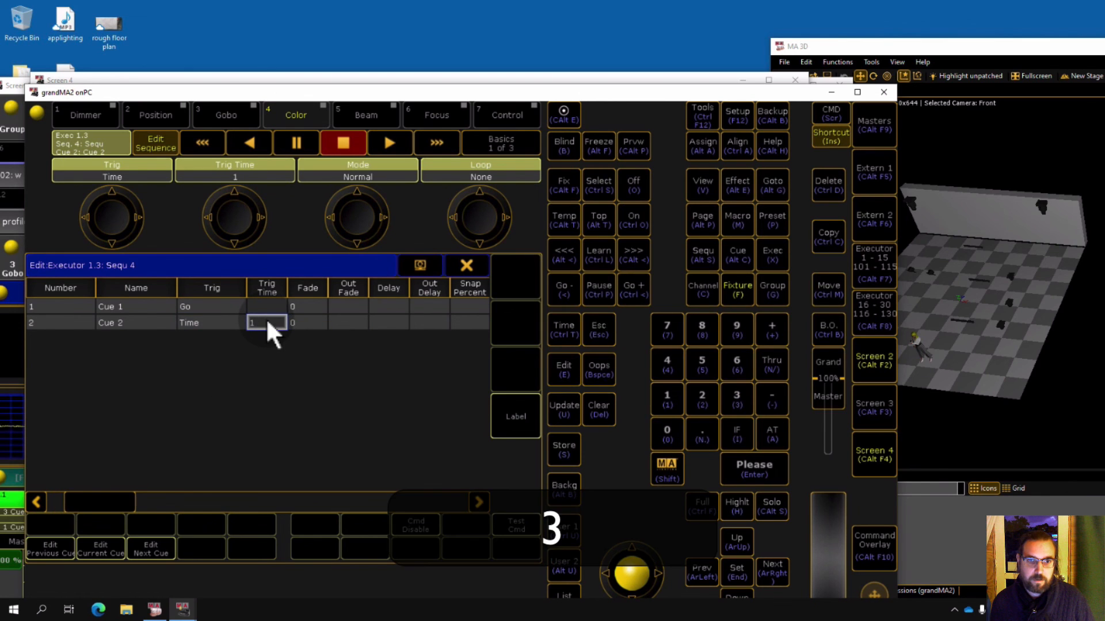
pyautogui.click(266, 317)
pyautogui.write('3')
pyautogui.press('Return')
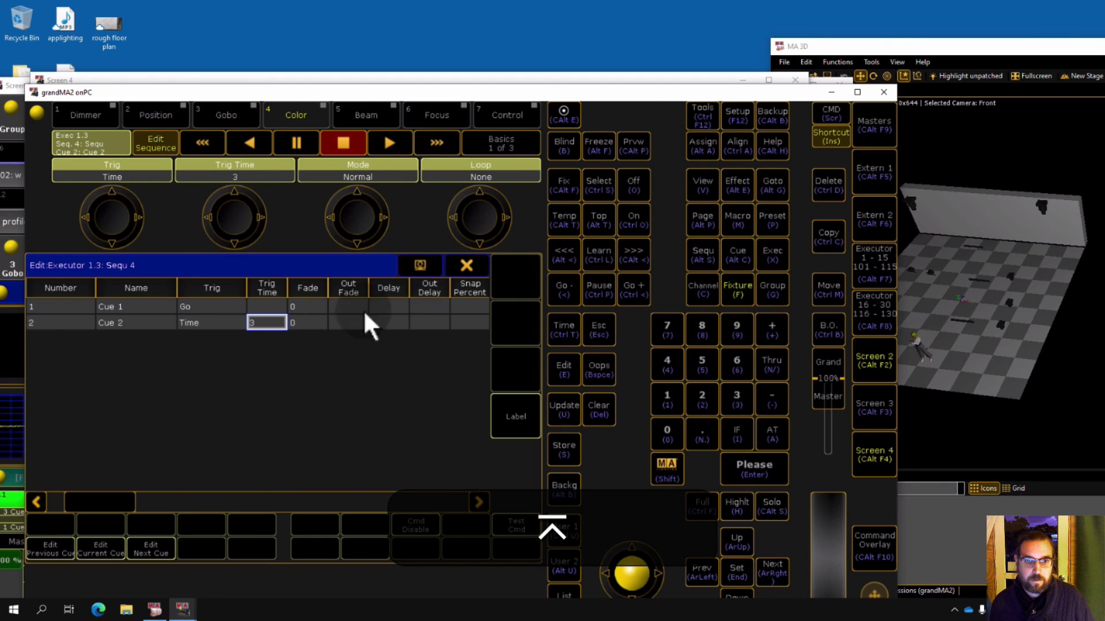
pyautogui.click(467, 264)
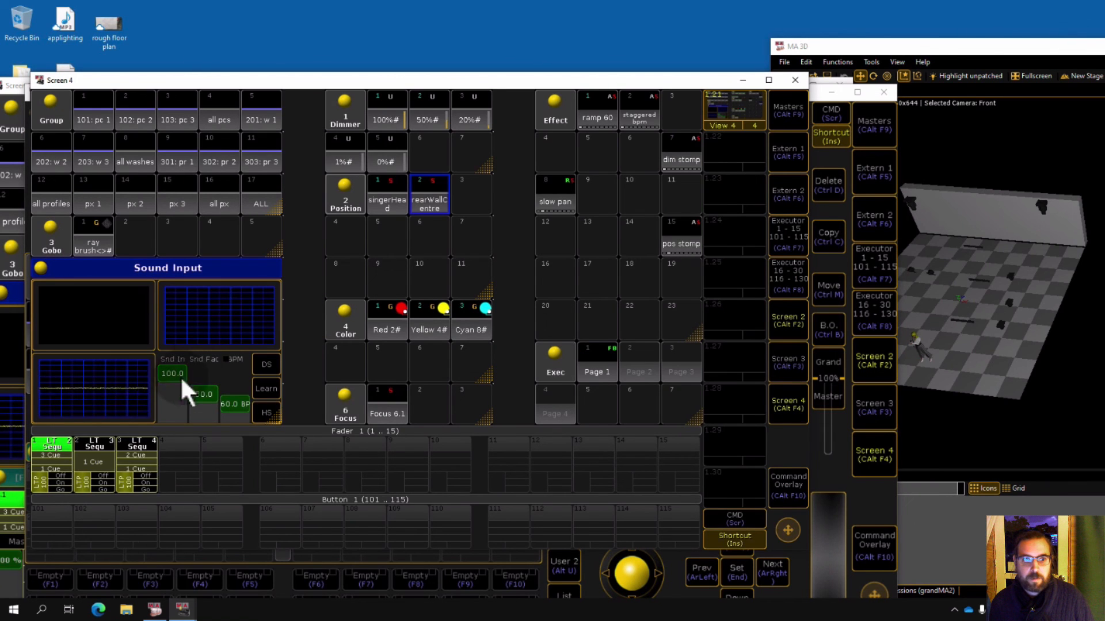
# Run executor 3's cues with its Go controls and reopen its sequence to review the cue settings.
pyautogui.click(150, 478)
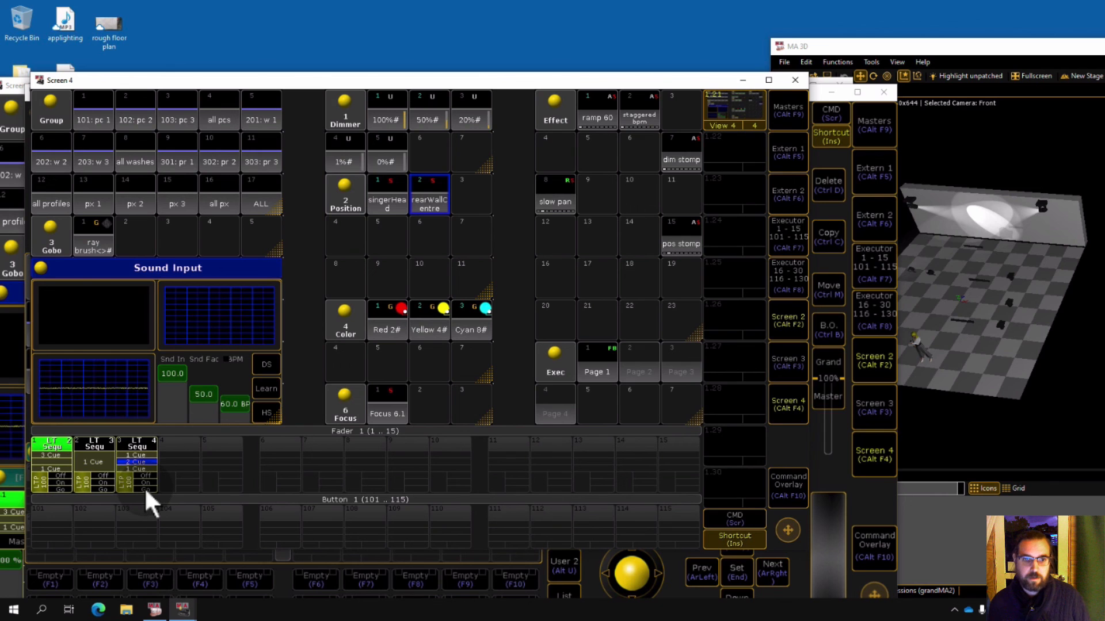
pyautogui.click(146, 490)
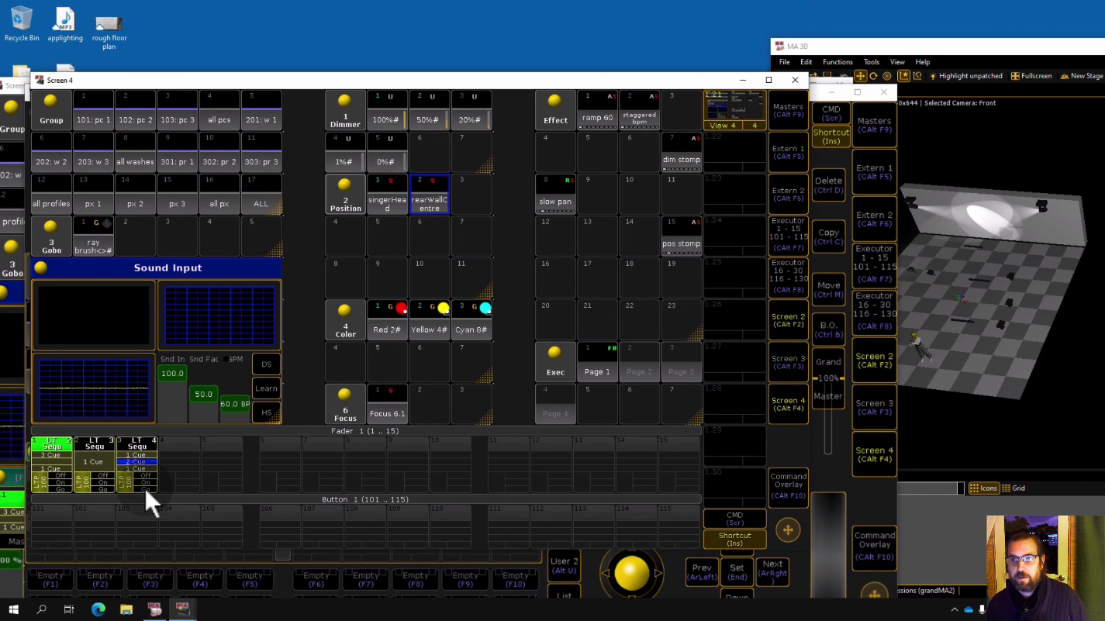
pyautogui.click(145, 490)
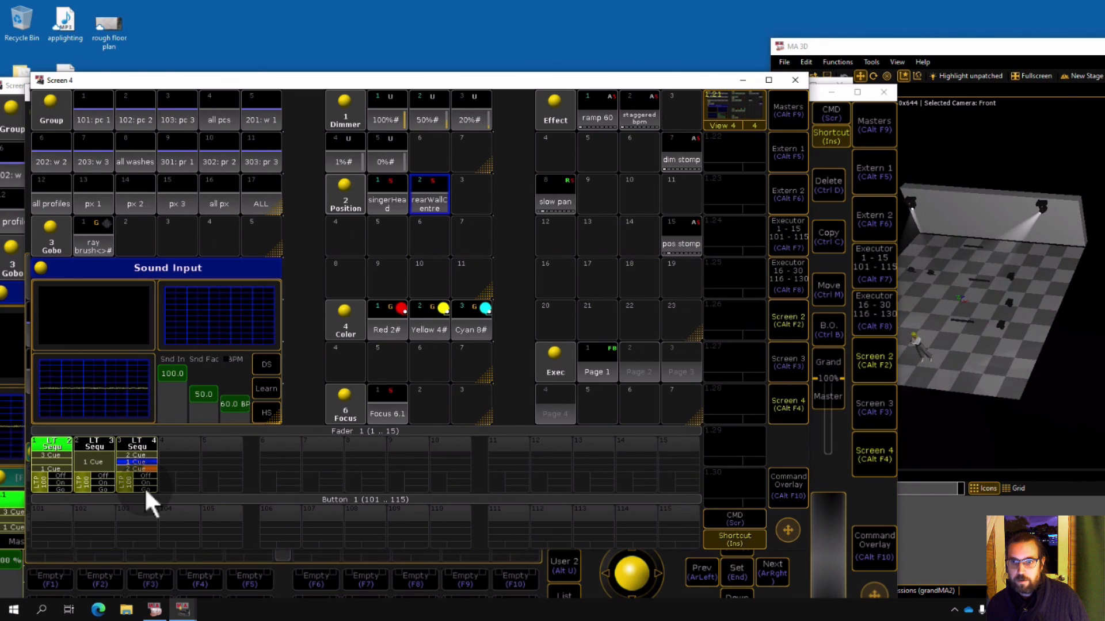
pyautogui.click(146, 490)
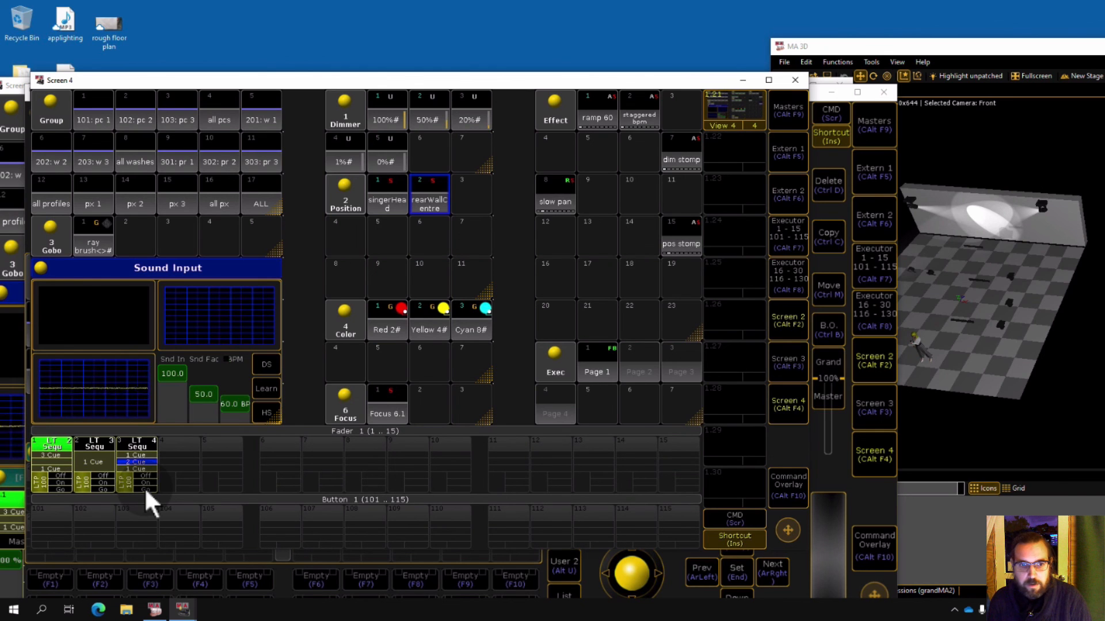
pyautogui.click(144, 461)
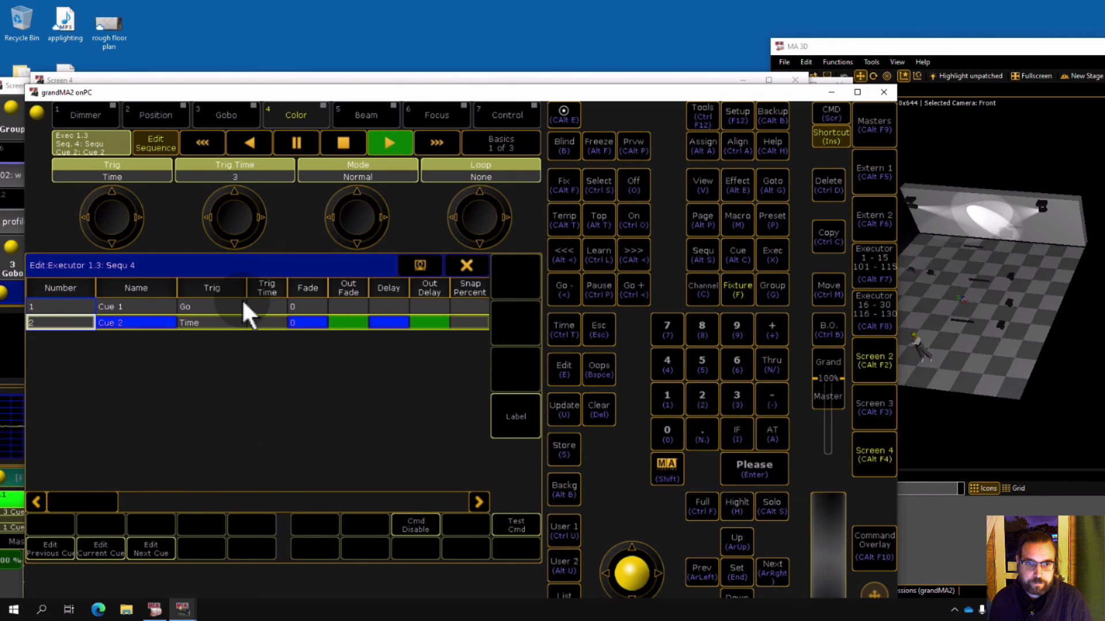
pyautogui.click(466, 265)
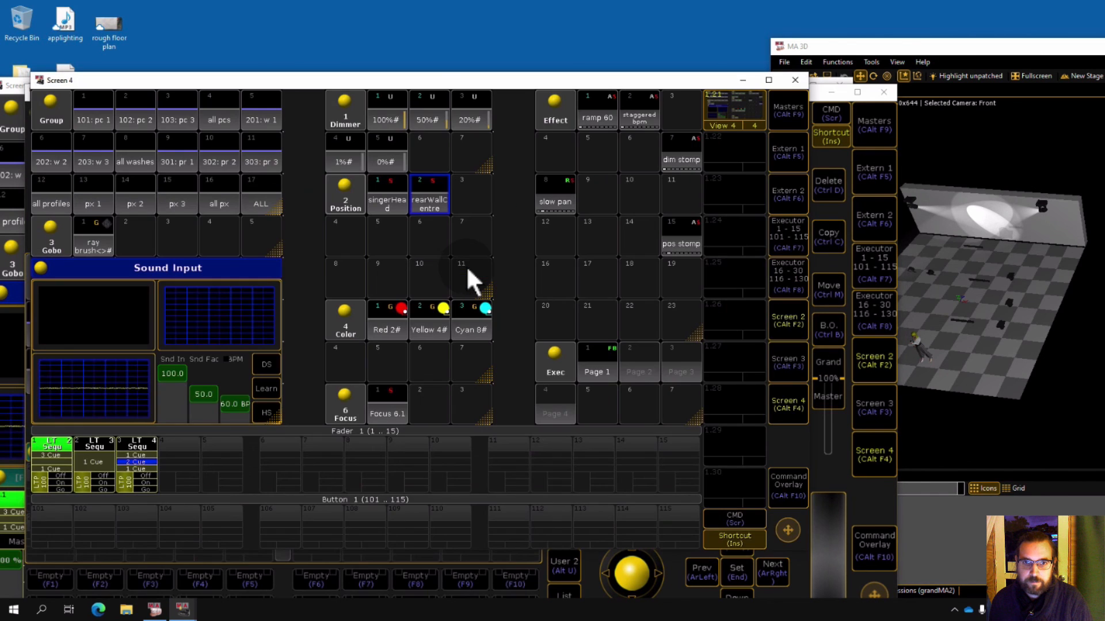